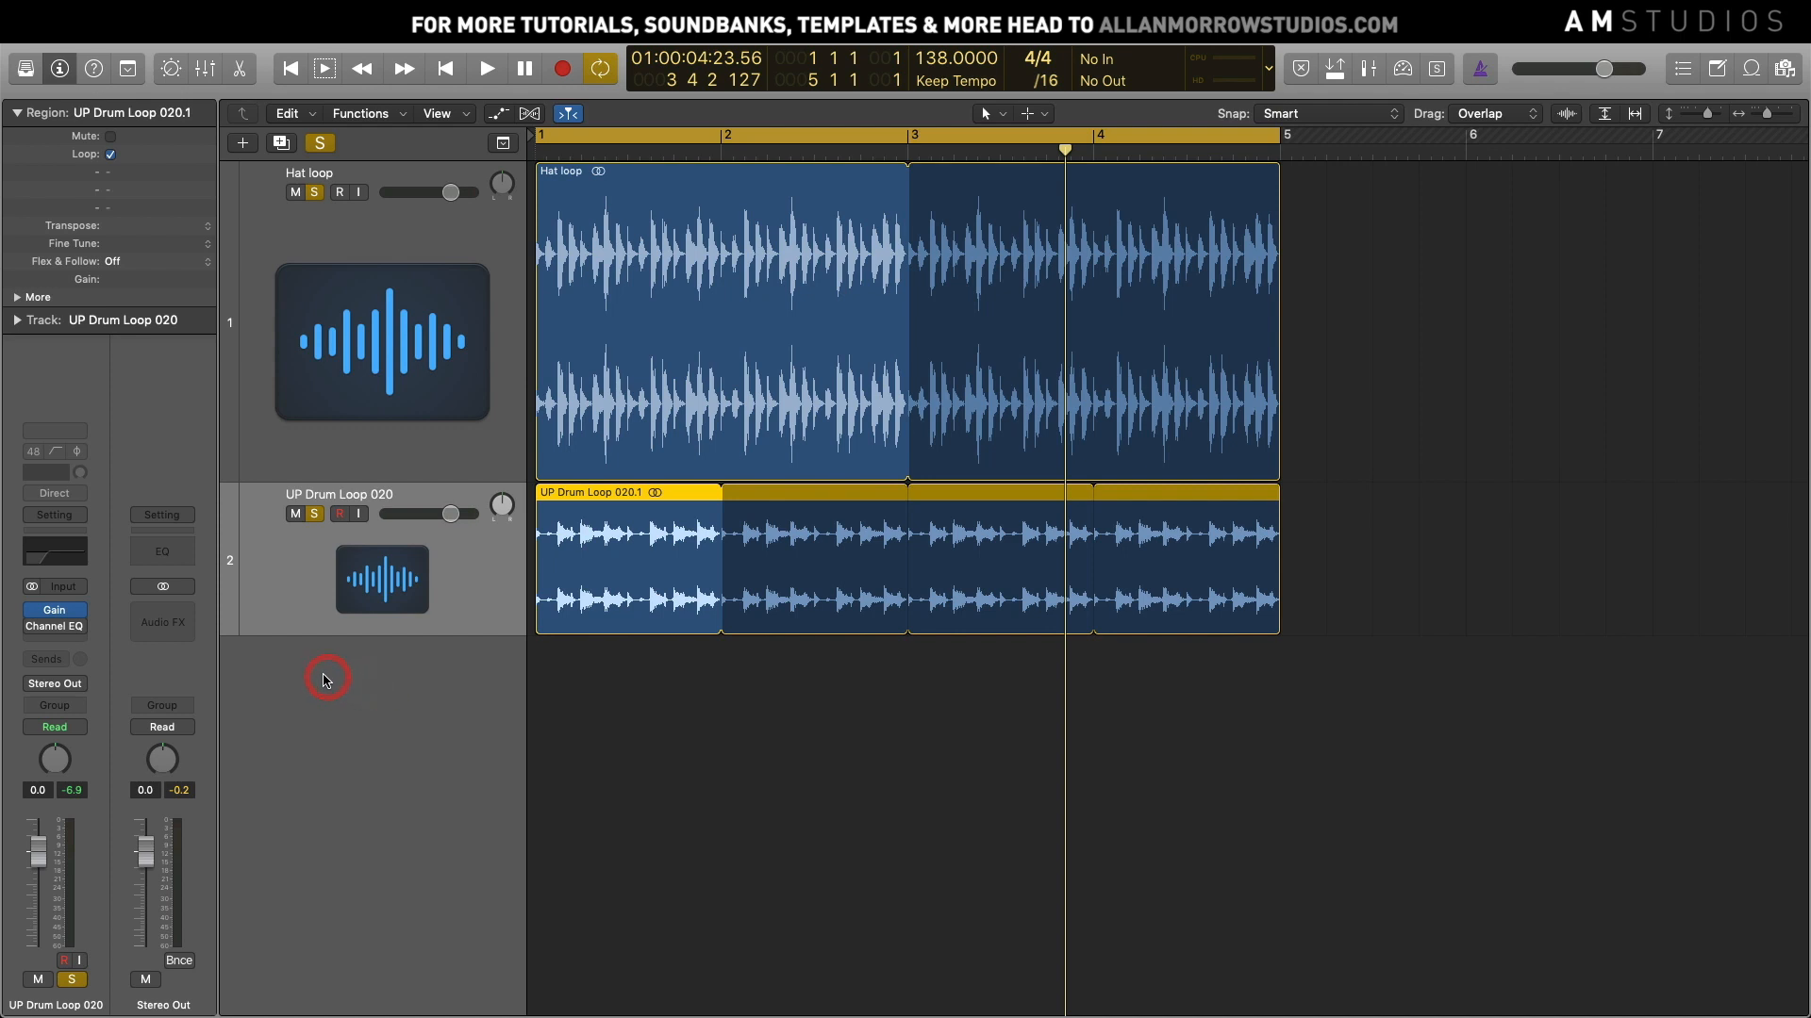
Enlarge the UP Drum Loop 020 track and audition the hat and drum loops in turn, leaving both tracks unsoloed
drag(263, 635, 262, 729)
click(307, 514)
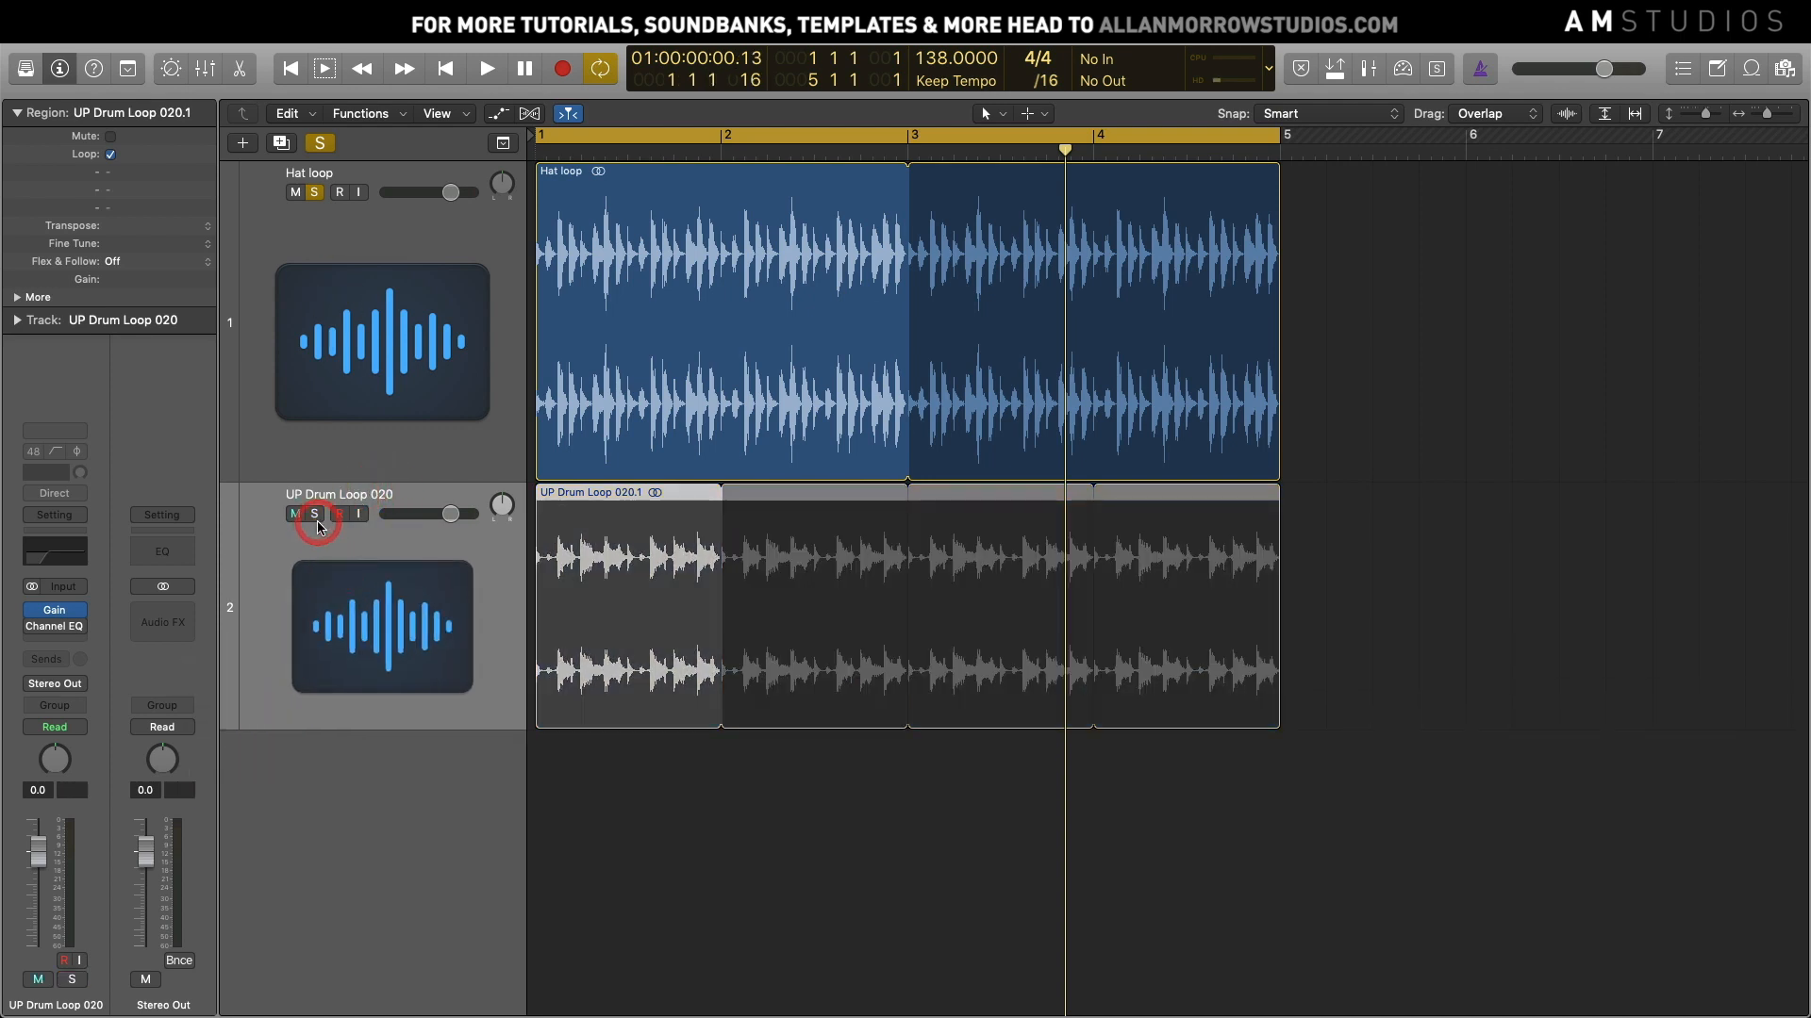
key(space)
key(space)
click(310, 515)
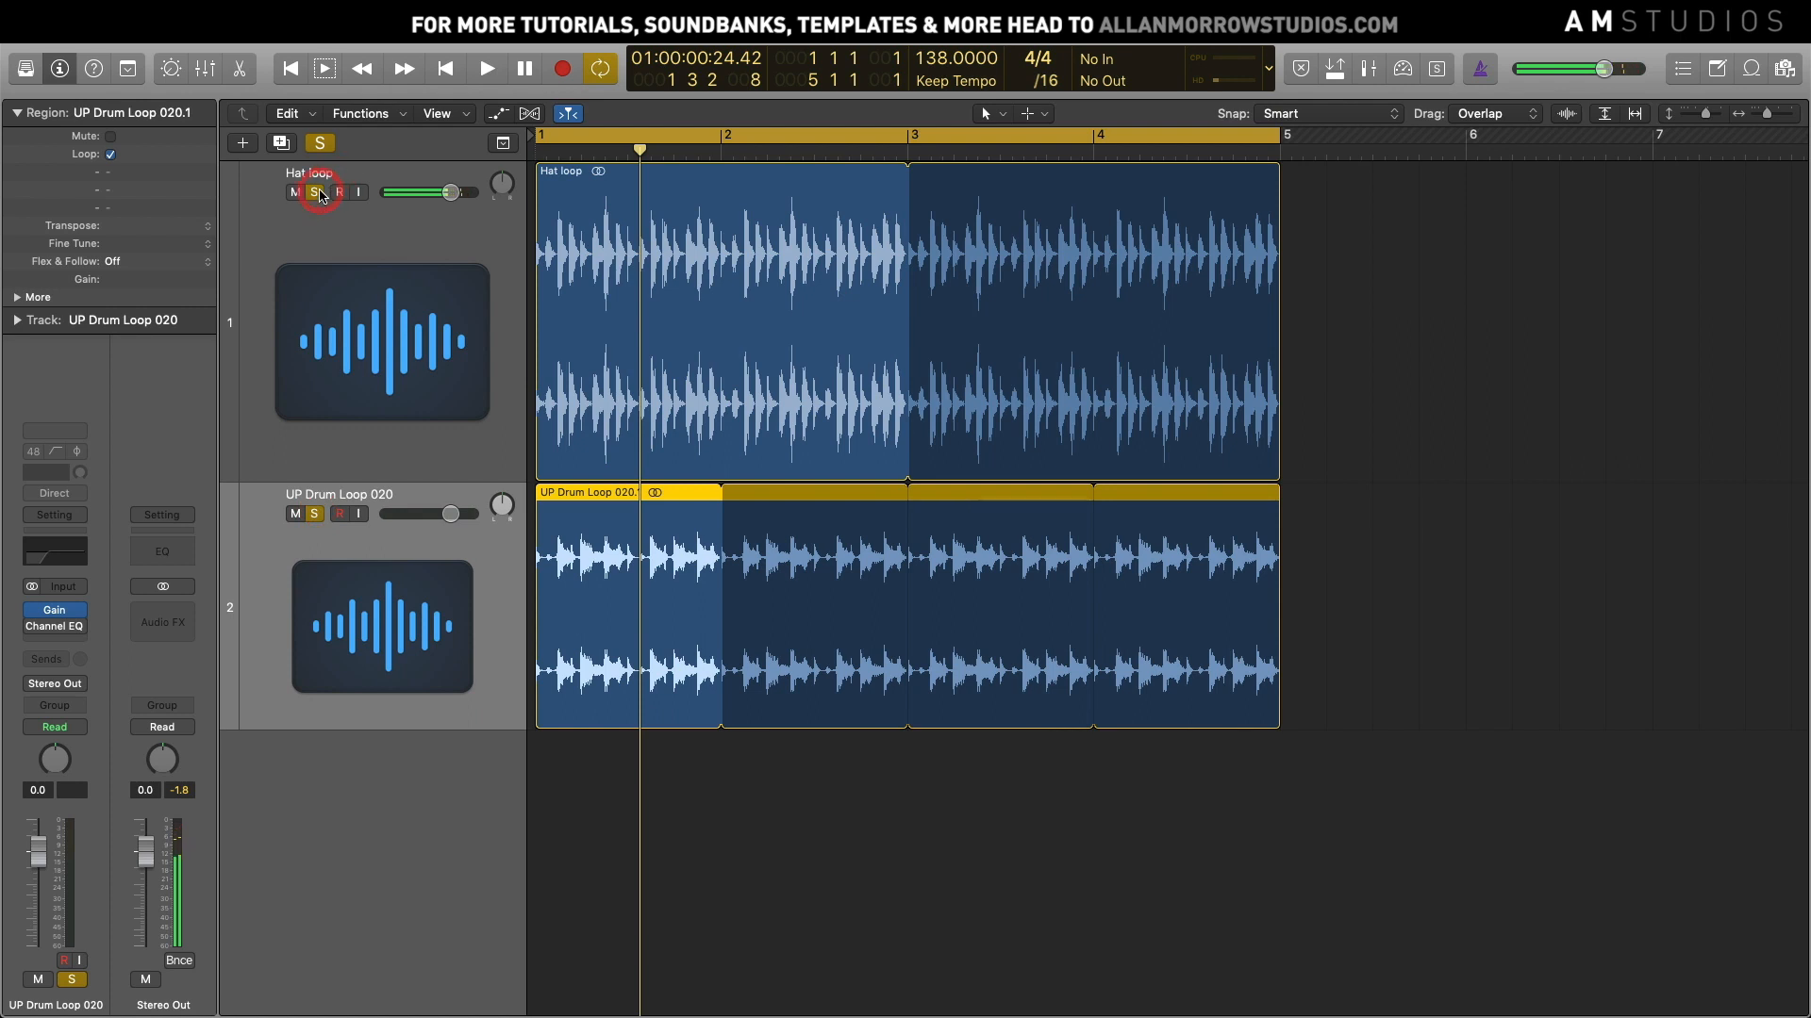
click(320, 194)
key(space)
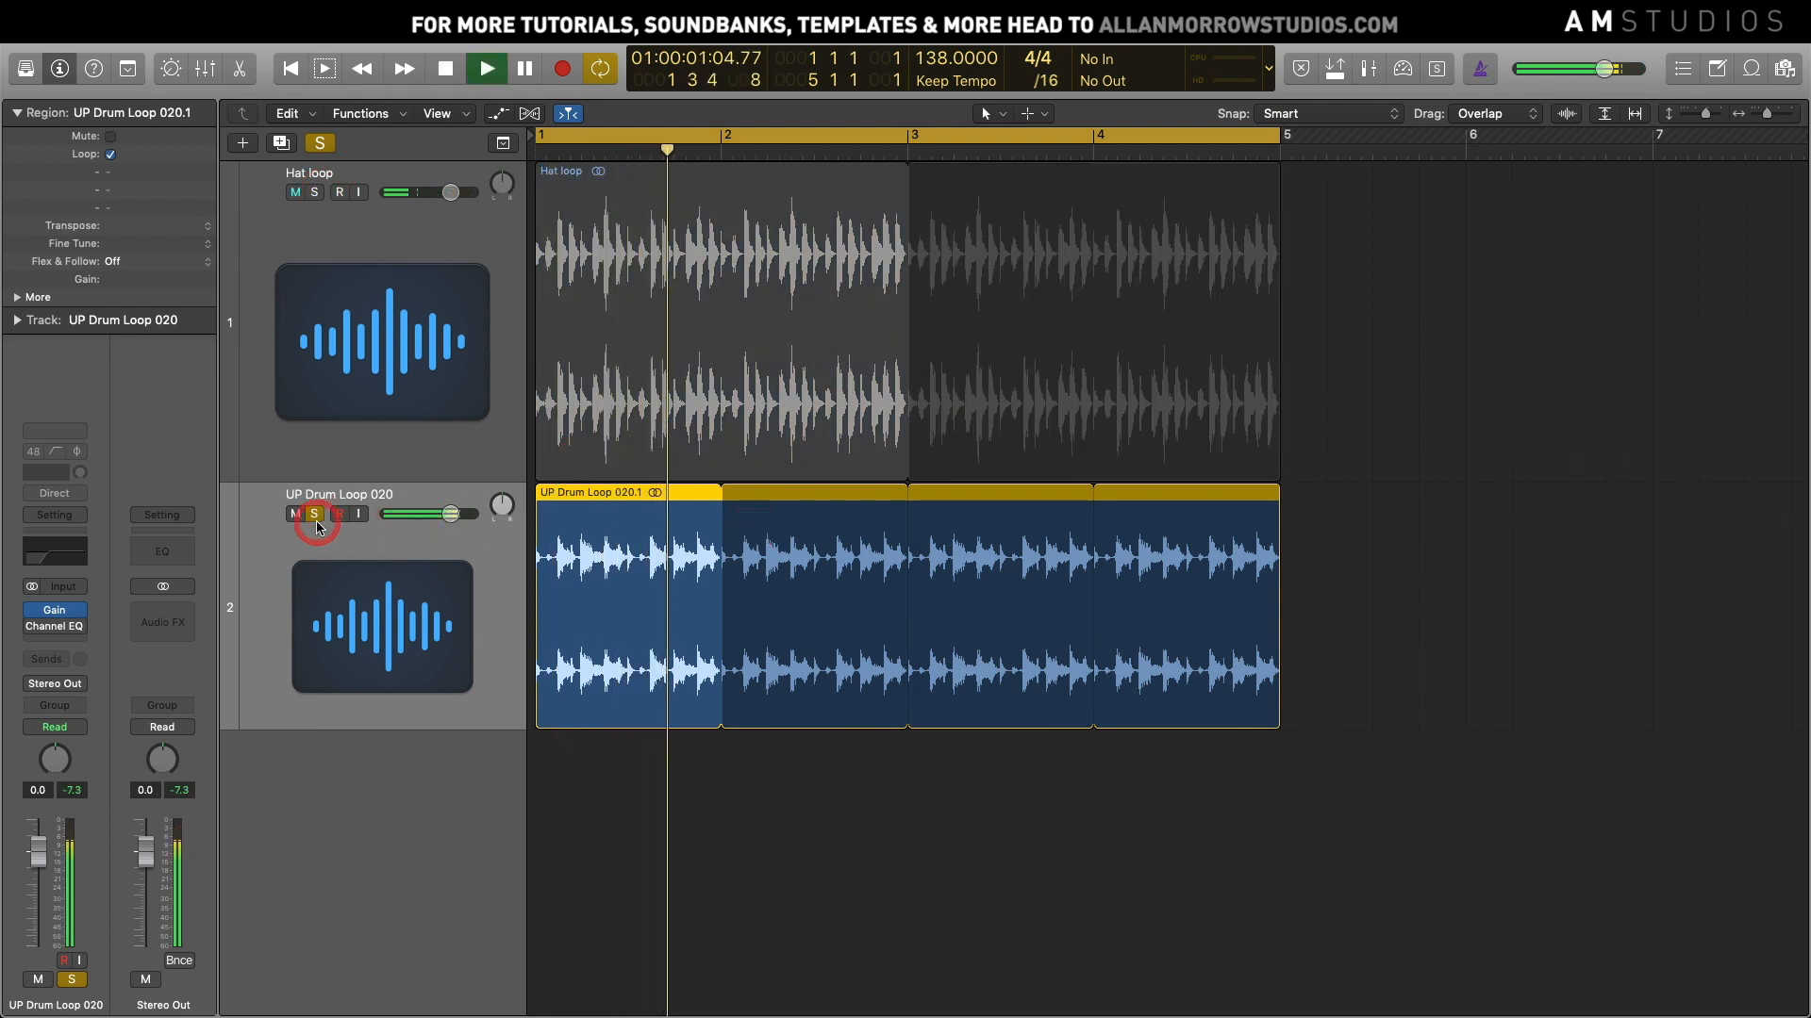
key(space)
click(315, 515)
Replace the Gain plug-in on the Hat loop track with a stereo Stereo Delay and move its window clear of the tracks
click(406, 237)
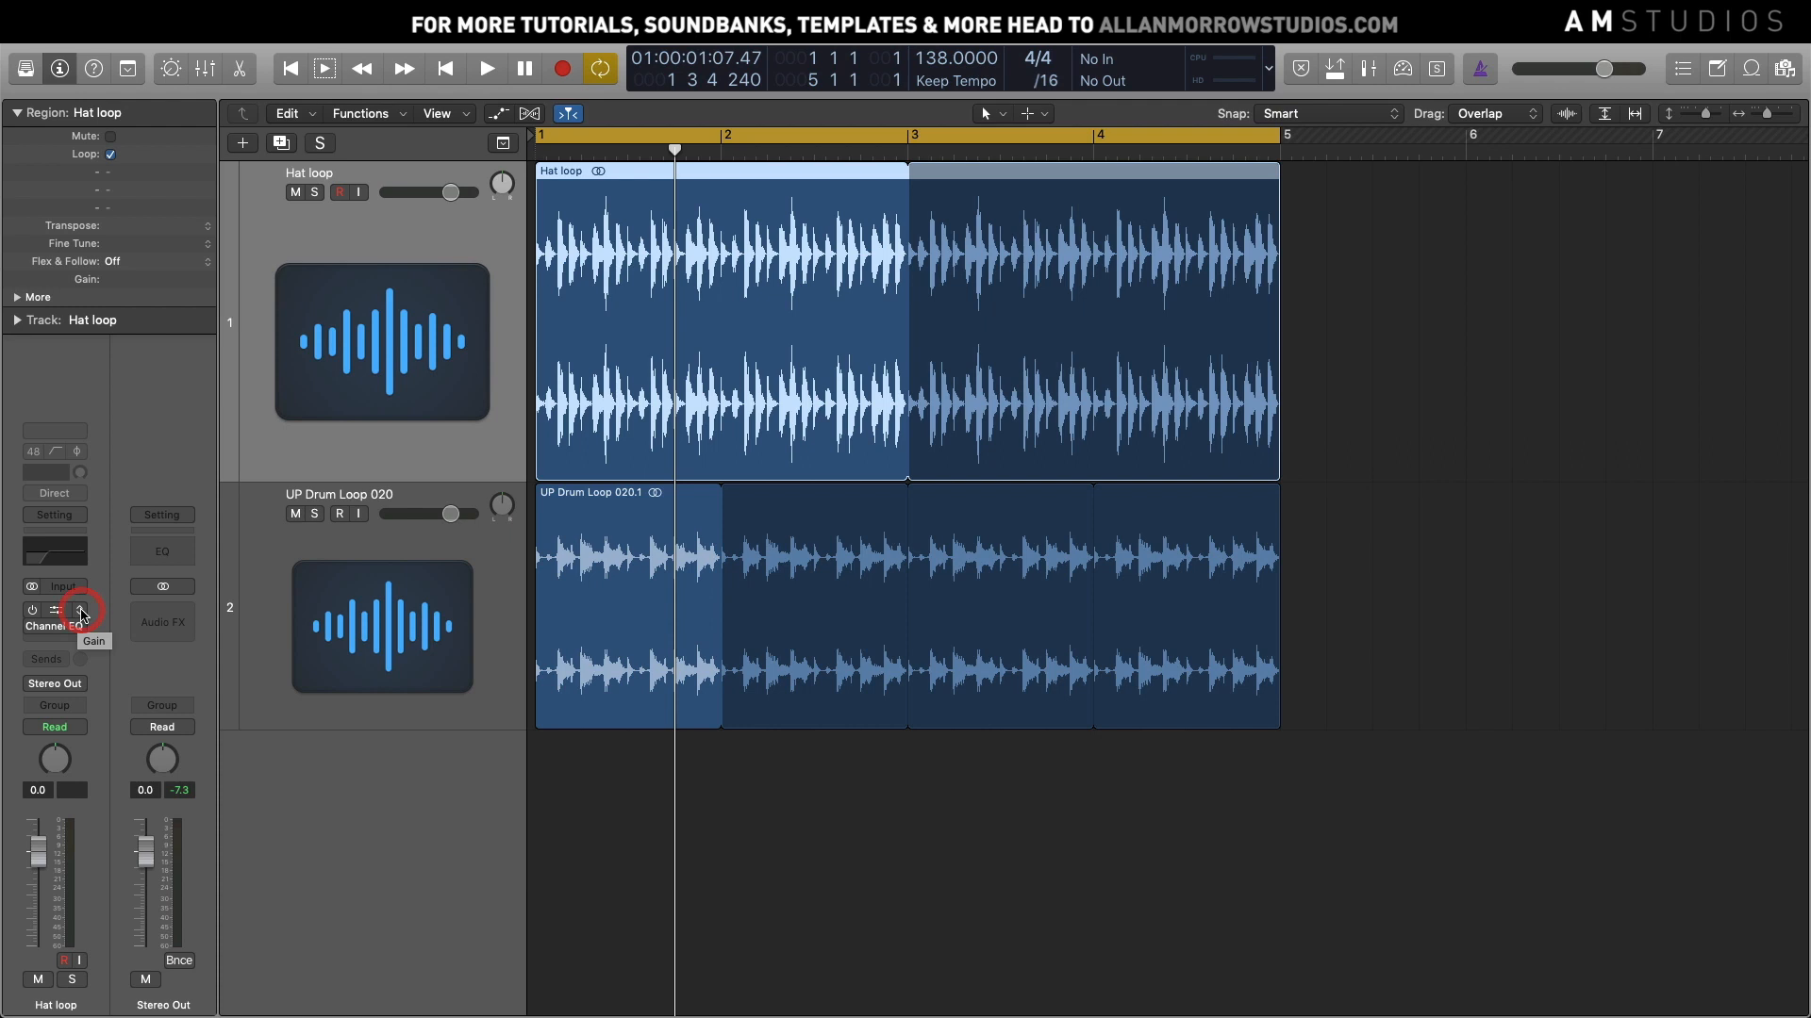
click(81, 613)
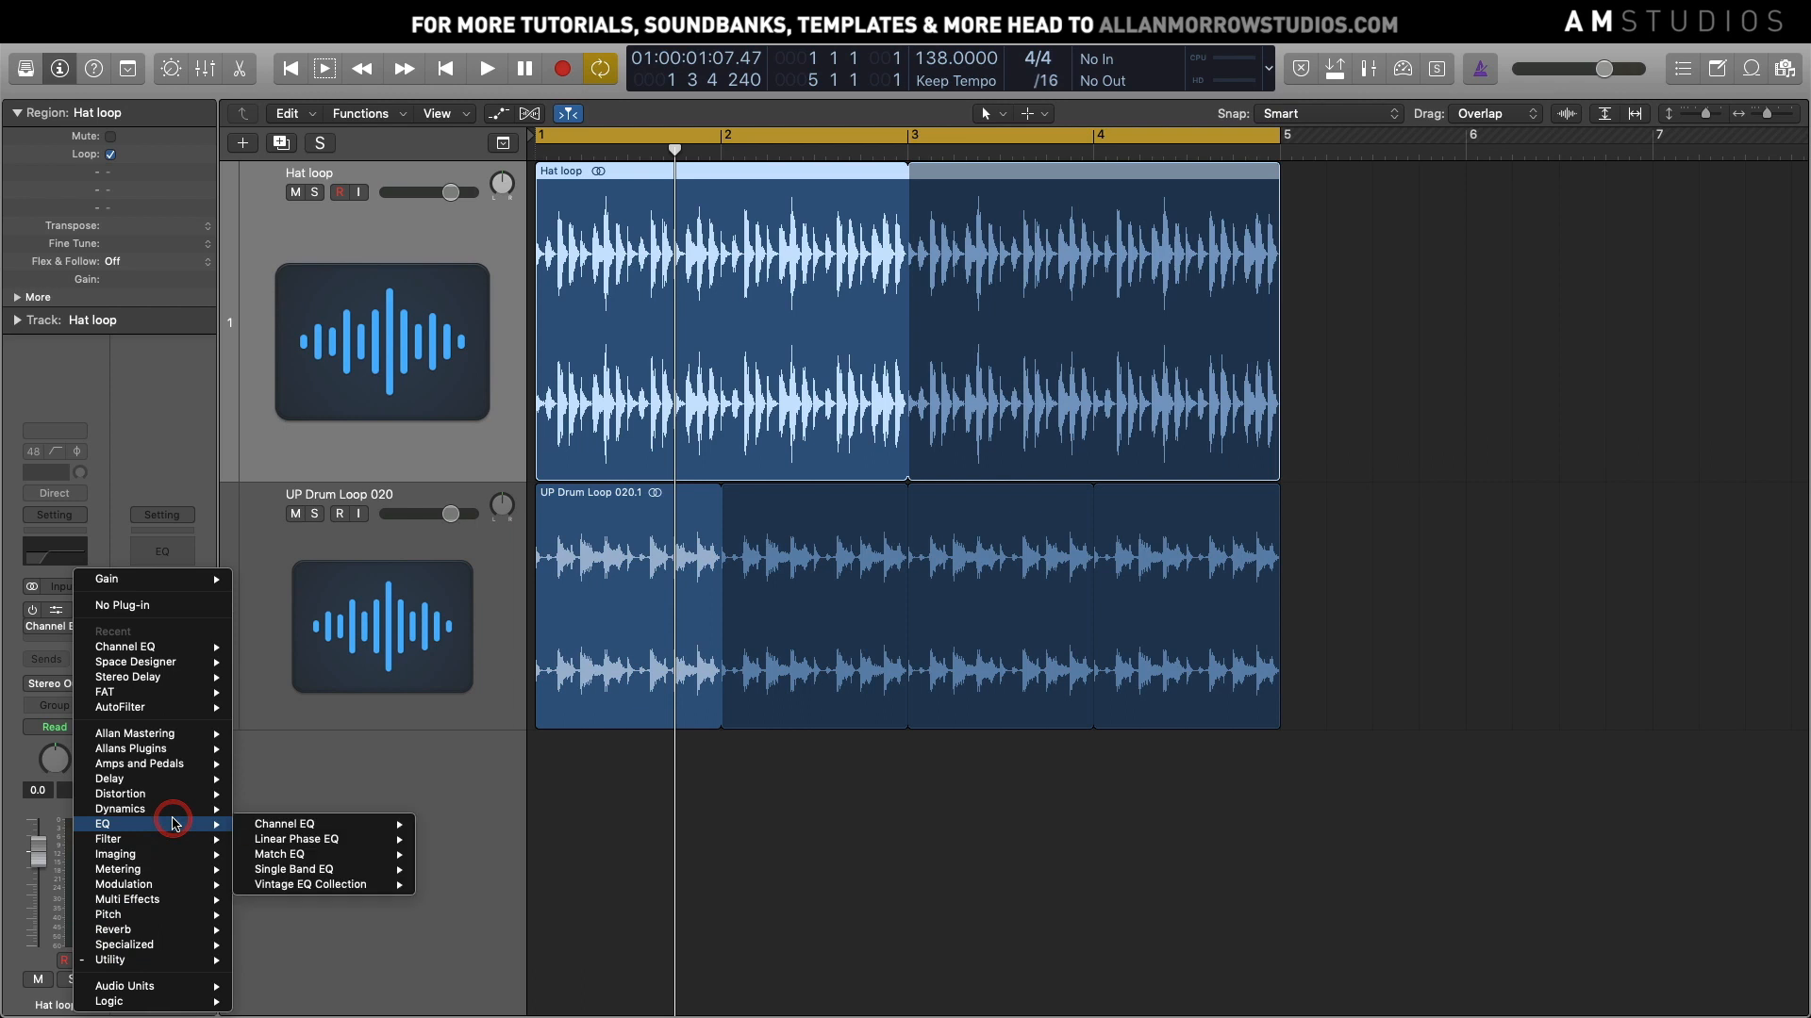
mouse_move(170, 779)
mouse_move(358, 783)
mouse_move(311, 824)
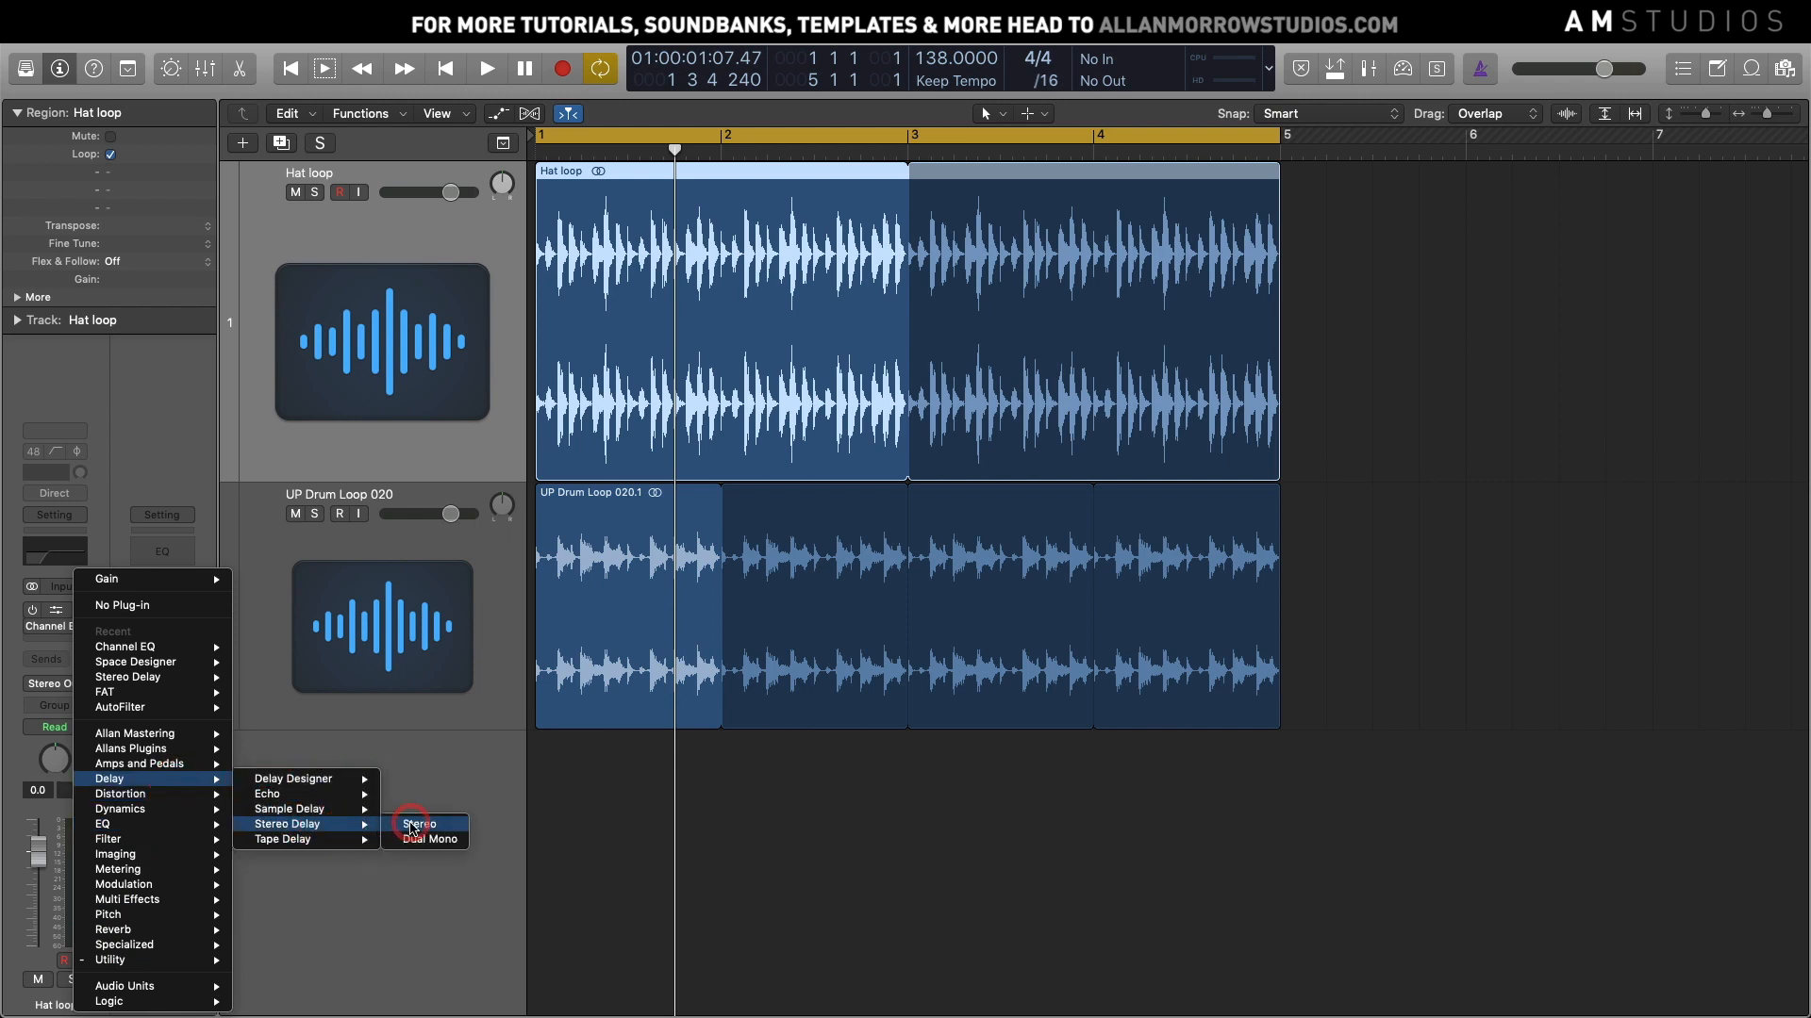
click(419, 824)
drag(424, 64, 1243, 271)
drag(1204, 784, 1285, 780)
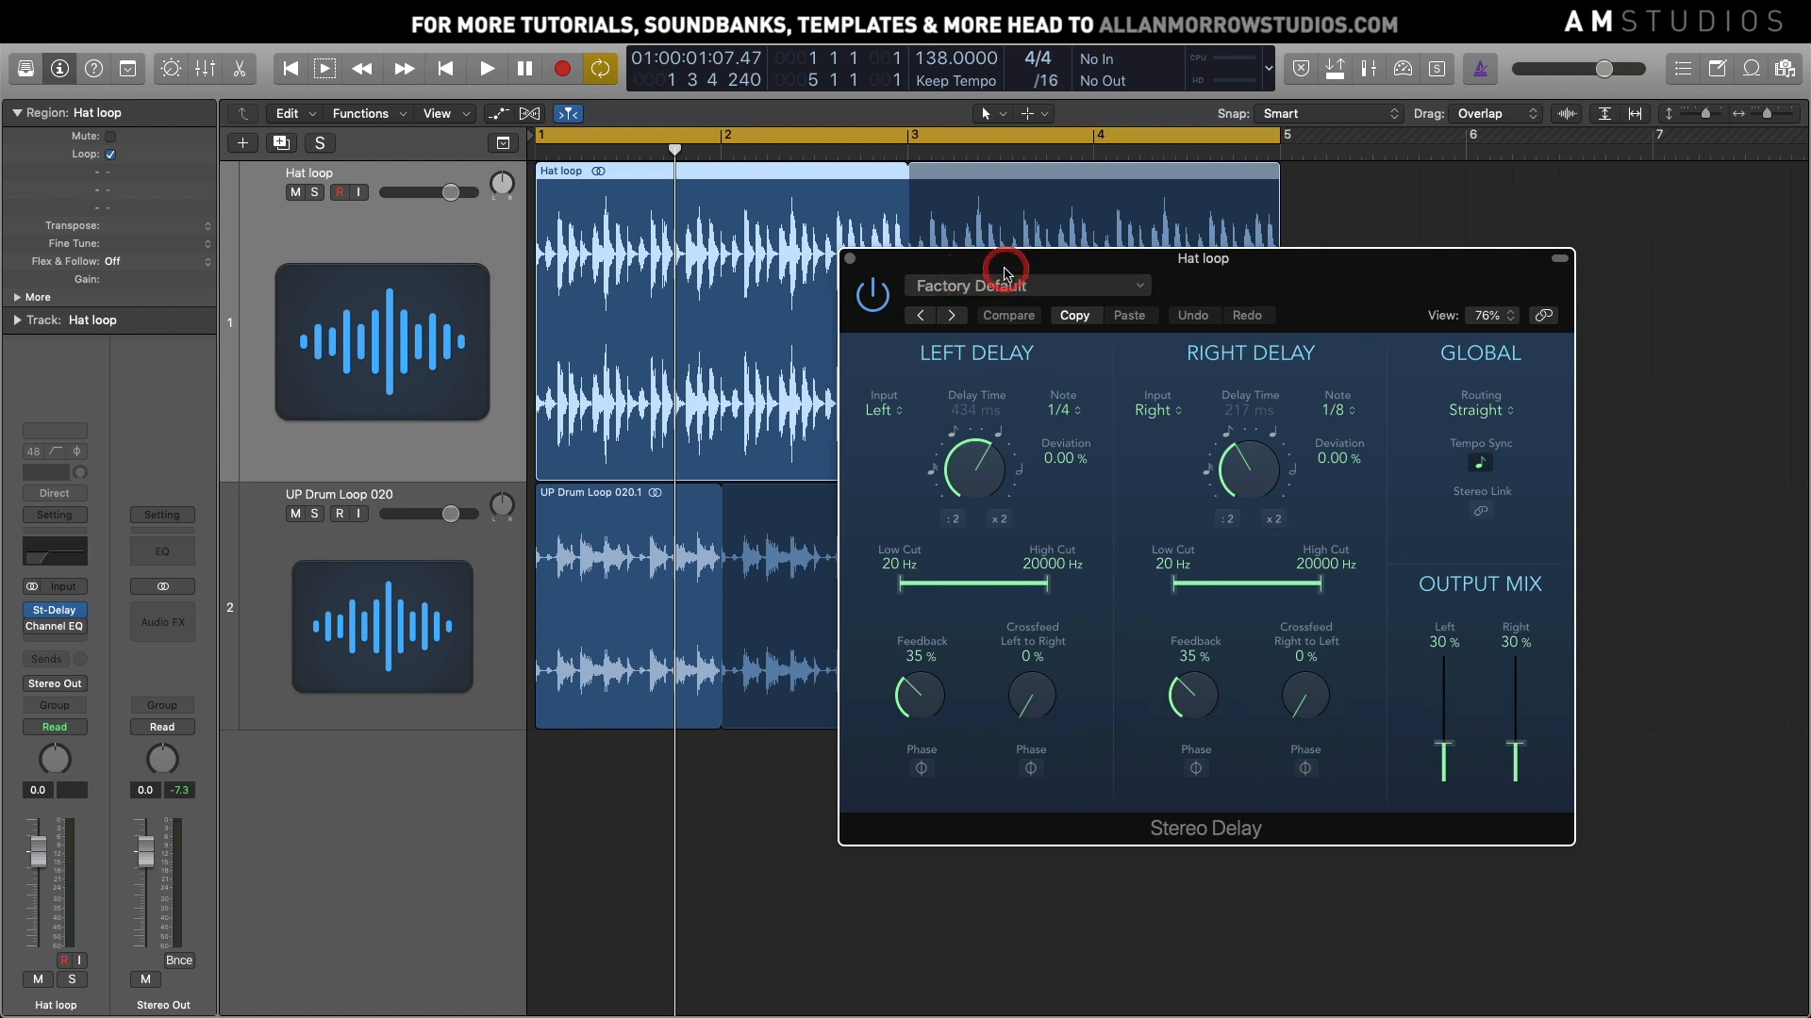
drag(877, 260, 945, 262)
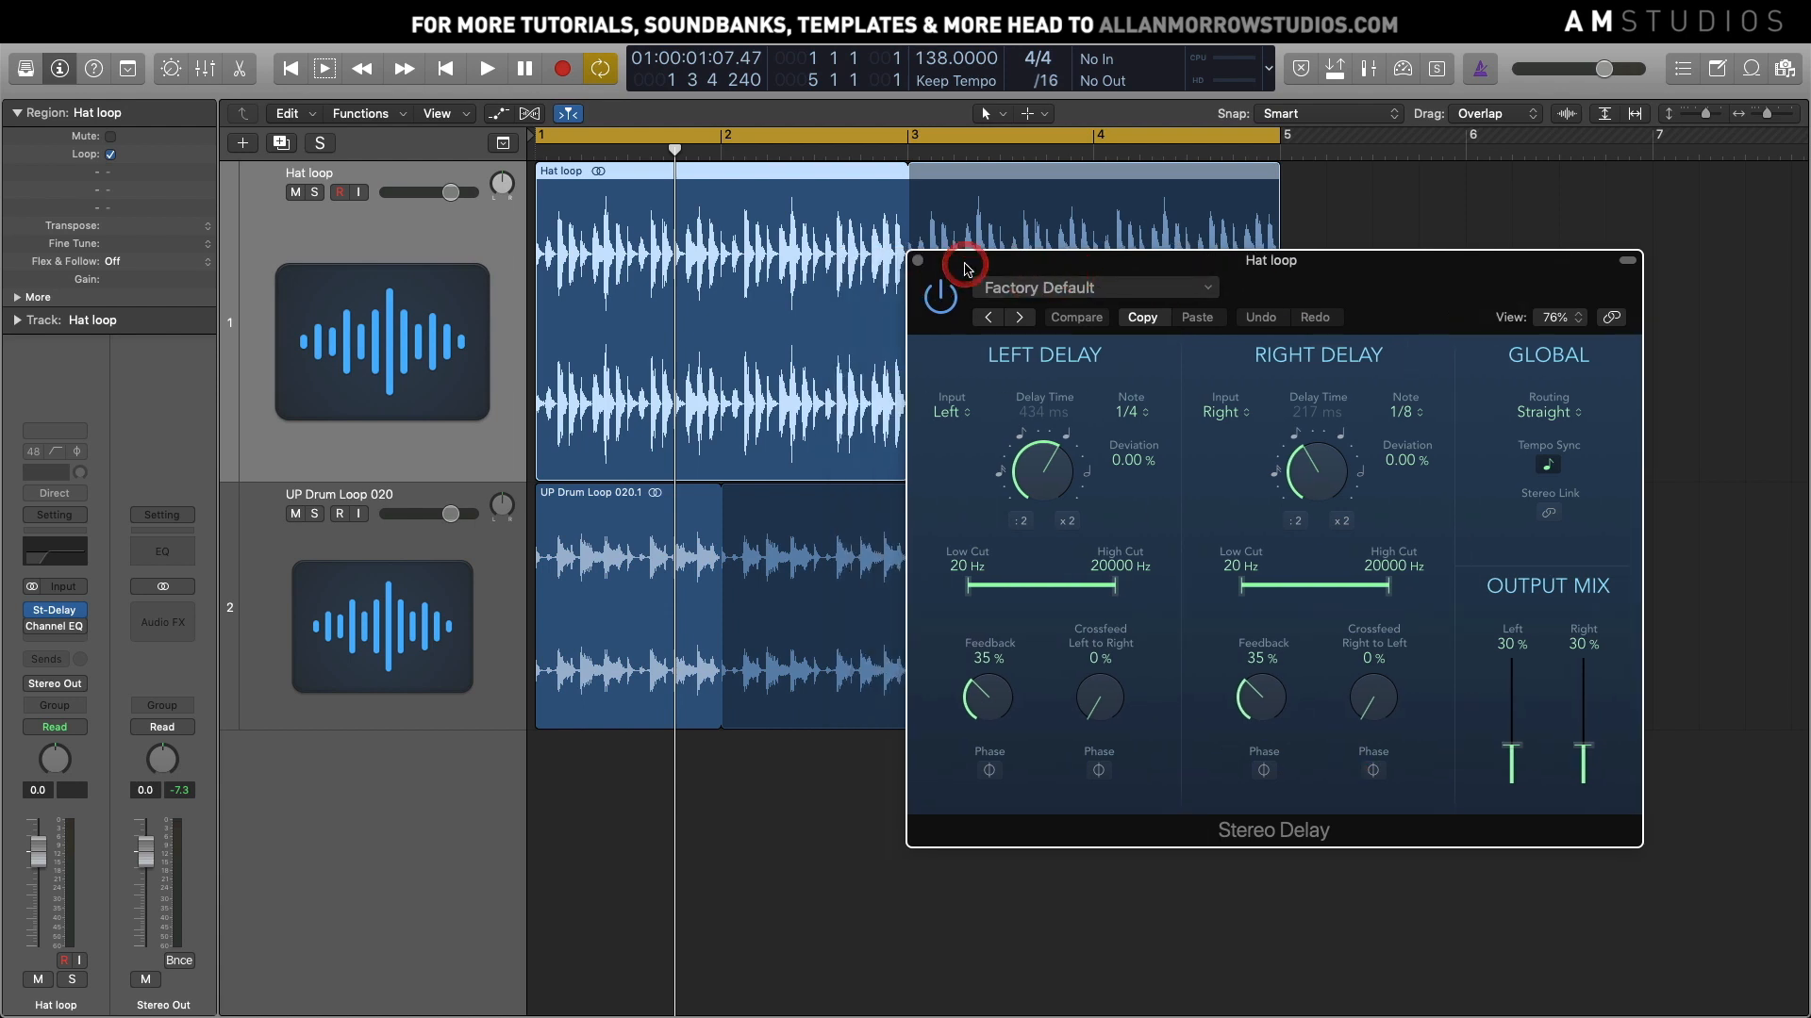
drag(1016, 264, 1058, 297)
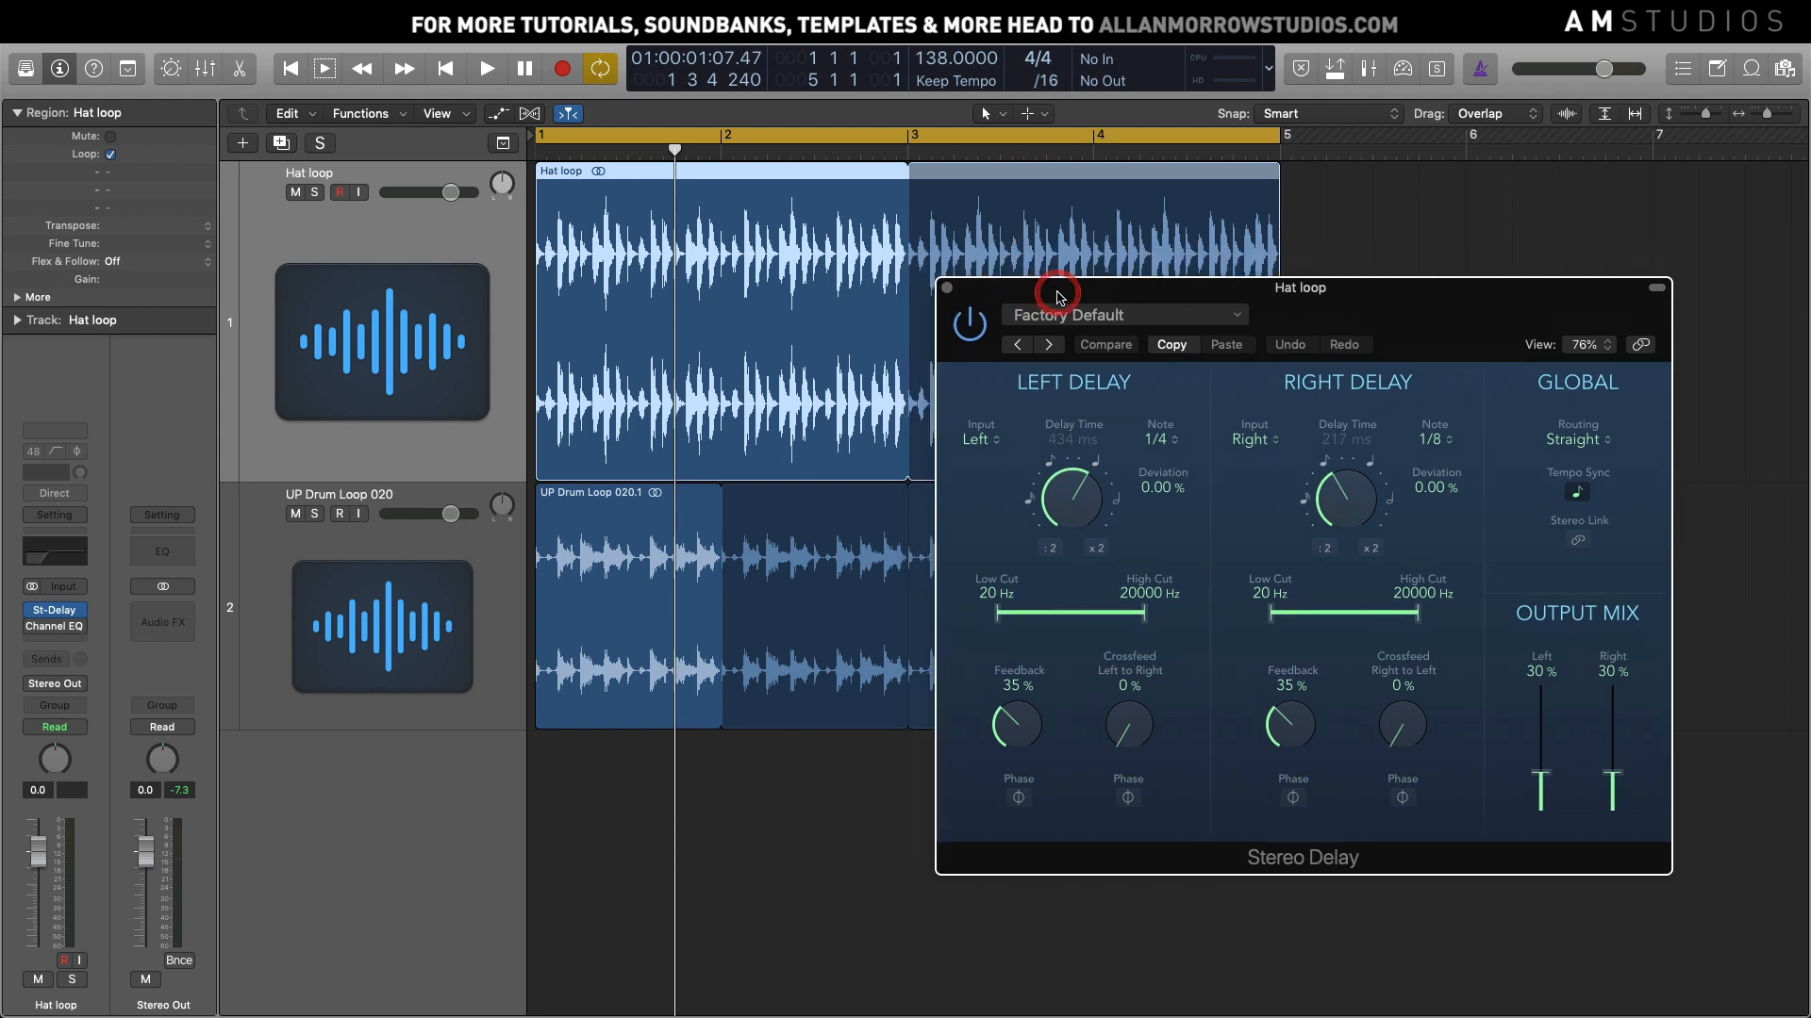
Solo the Hat loop track, audition it with the Stereo Delay and close the plug-in window
click(314, 191)
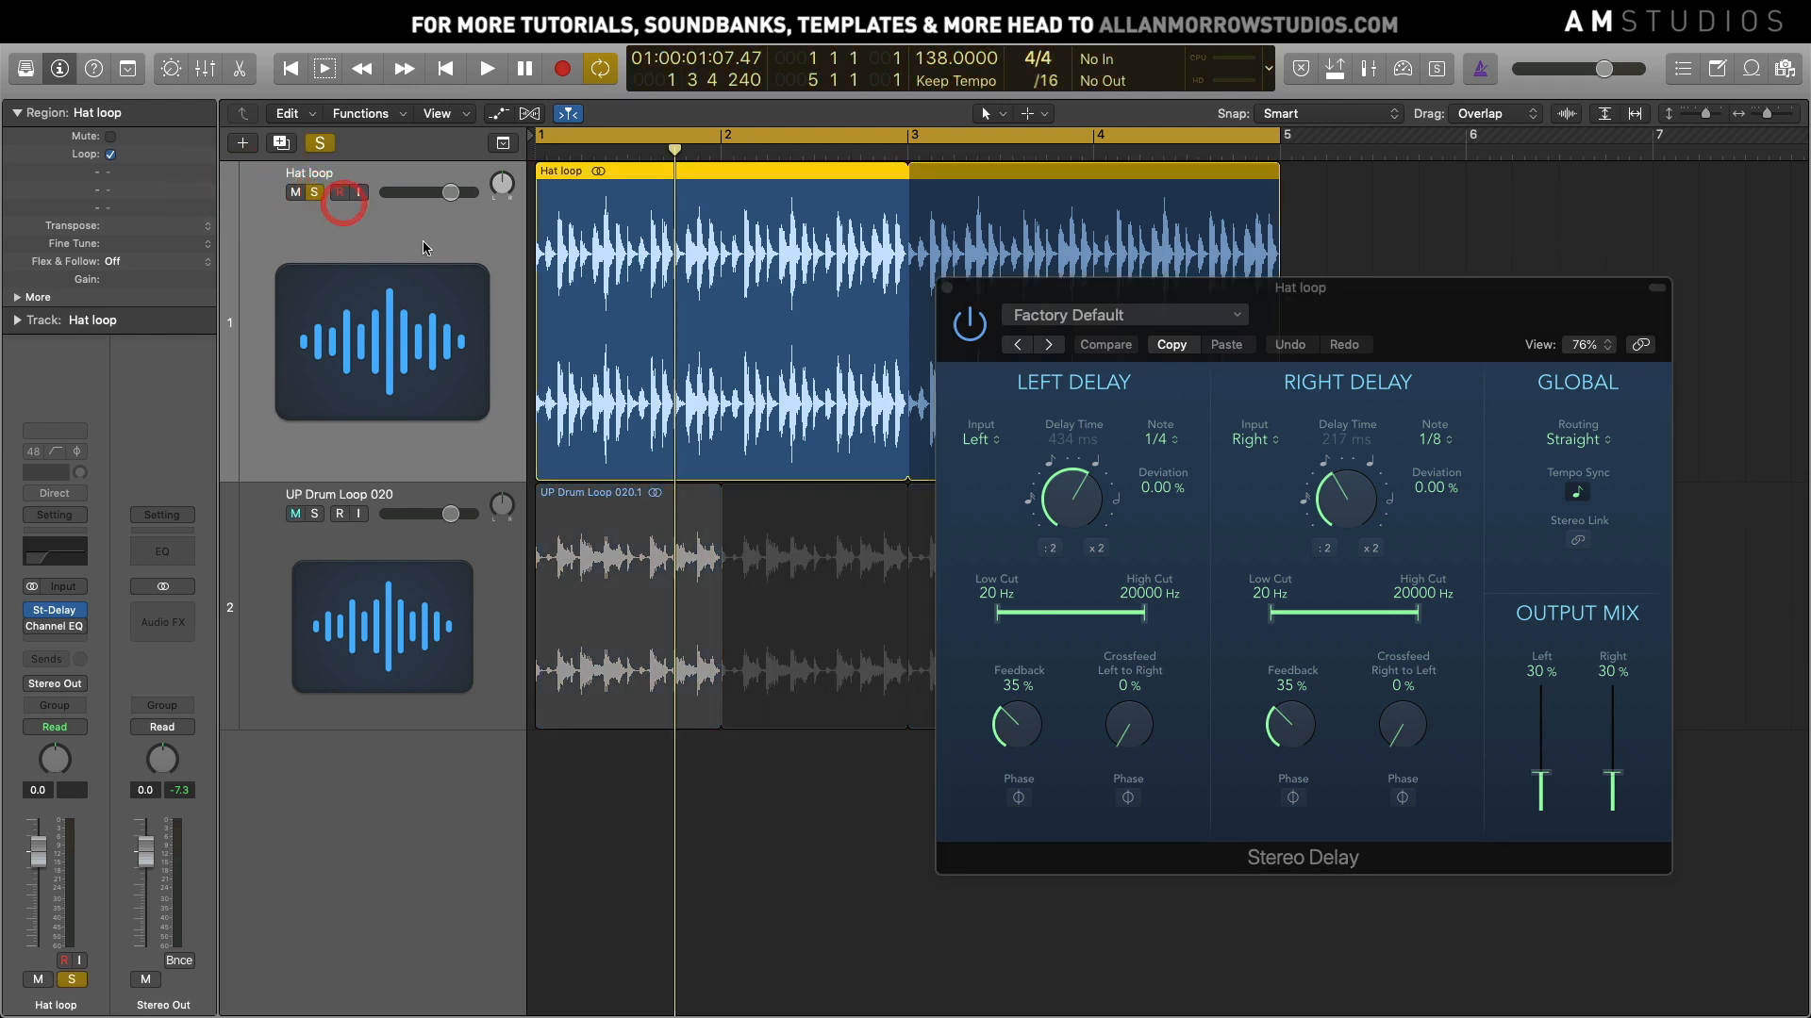
key(space)
key(space)
click(947, 288)
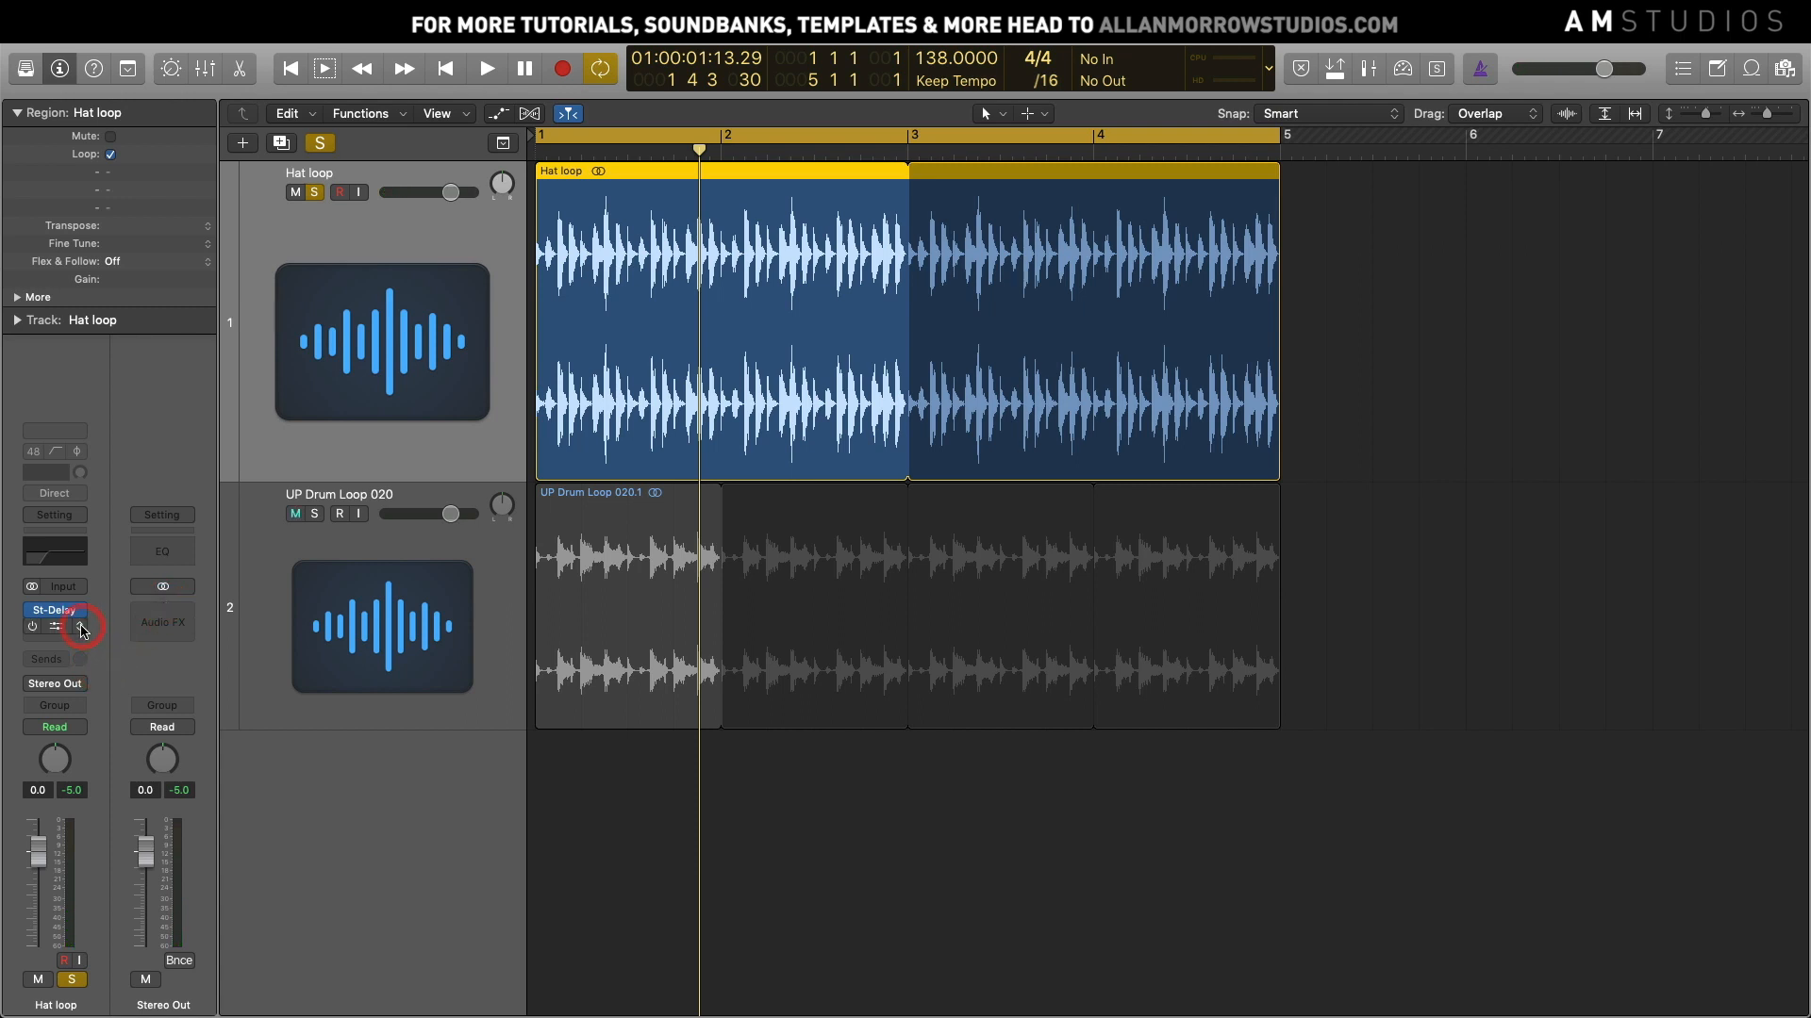
Replace the Channel EQ on the Hat loop track with Space Designer and move its window clear of the tracks
click(82, 629)
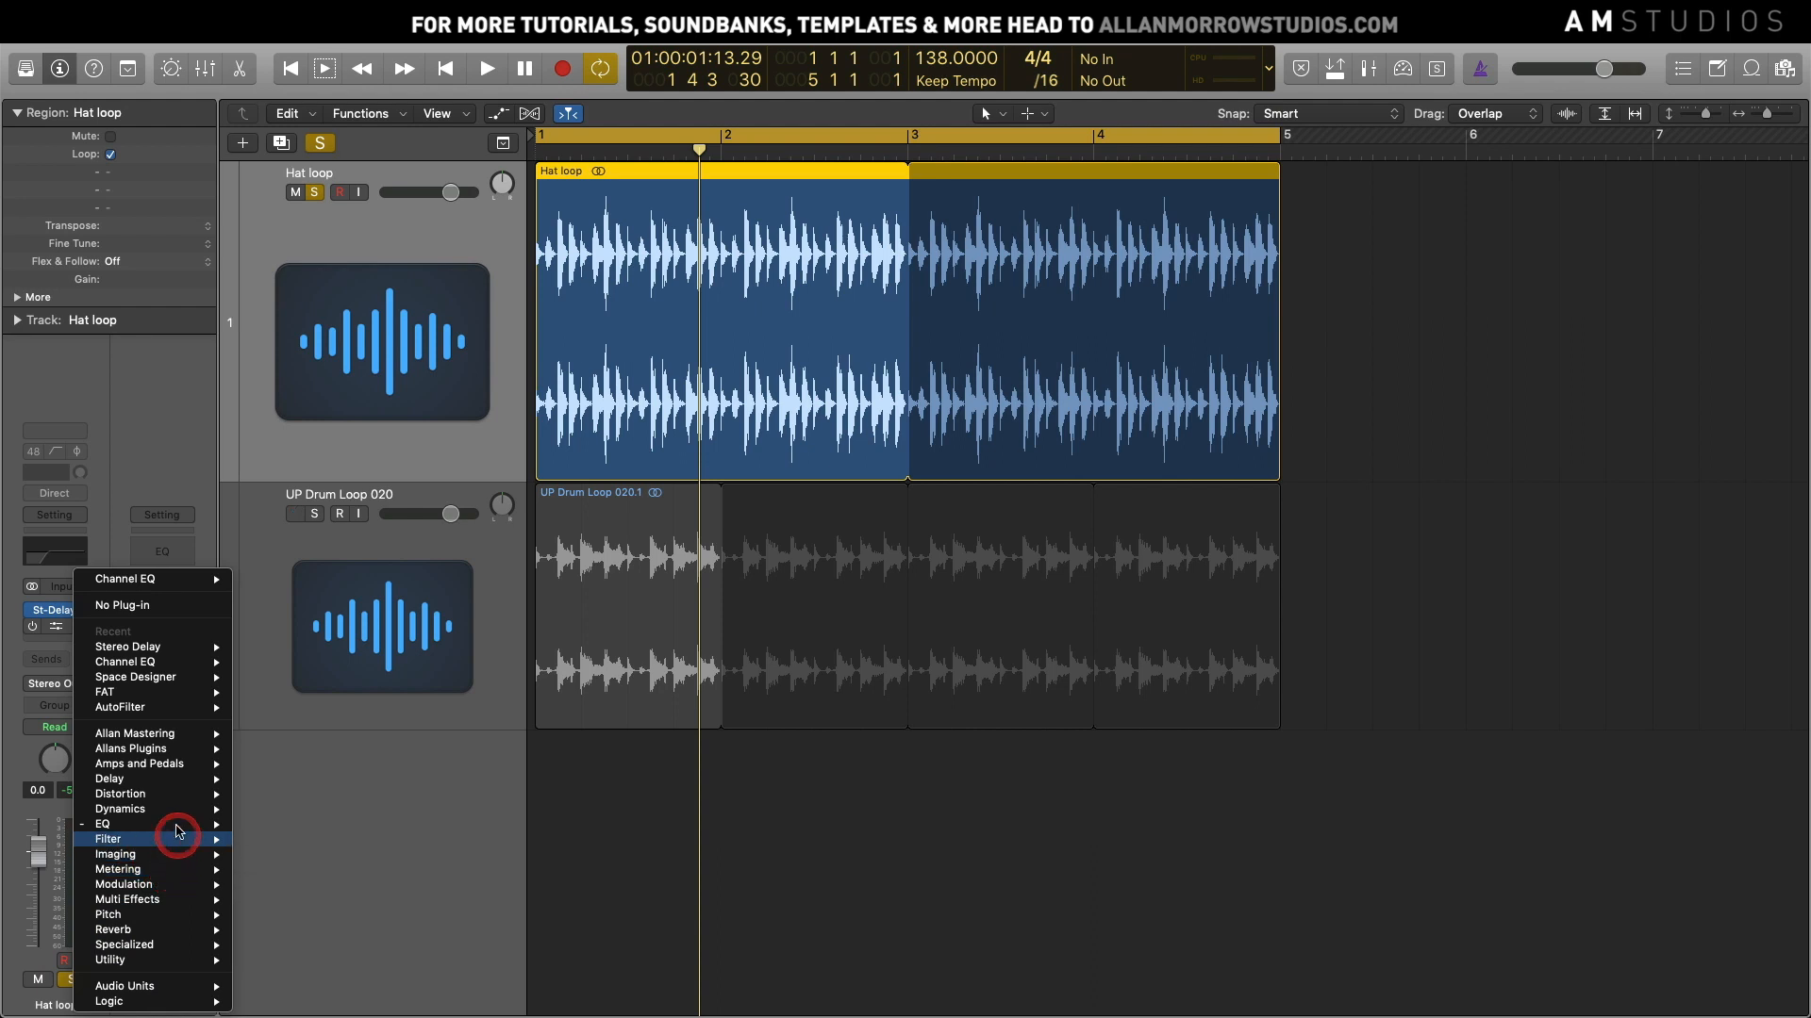
mouse_move(174, 930)
mouse_move(322, 930)
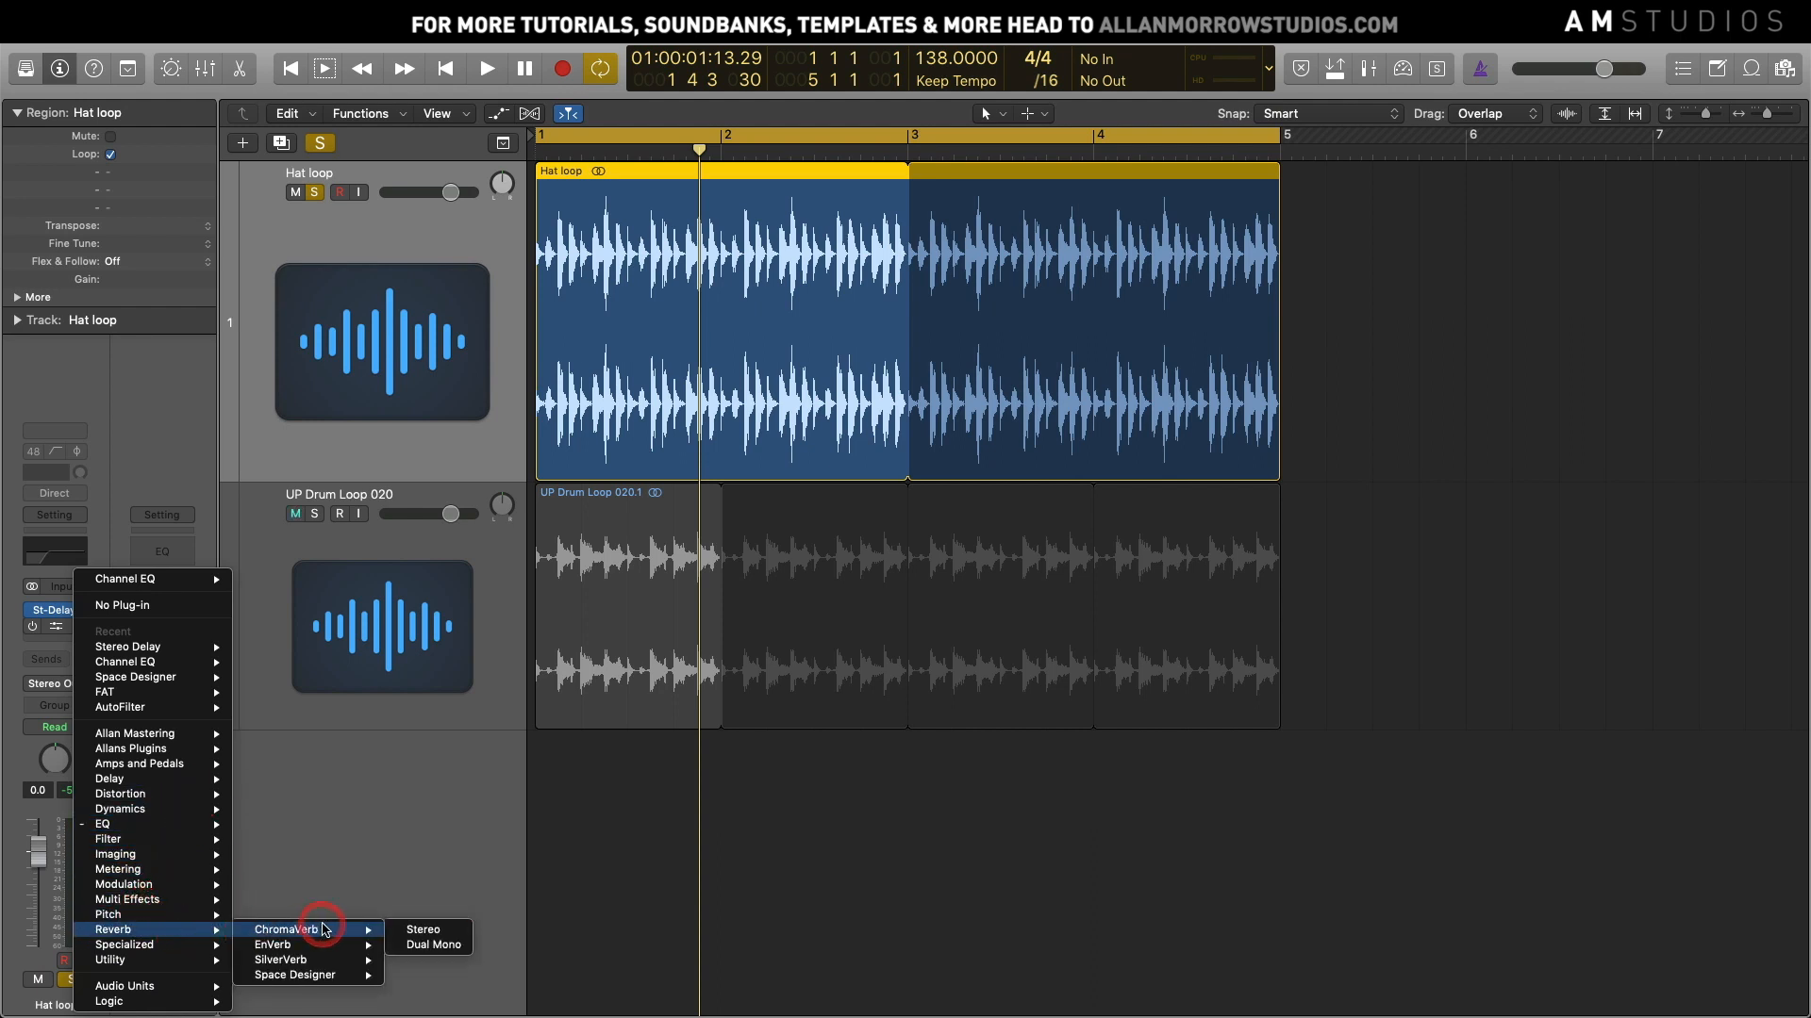
mouse_move(331, 975)
click(399, 977)
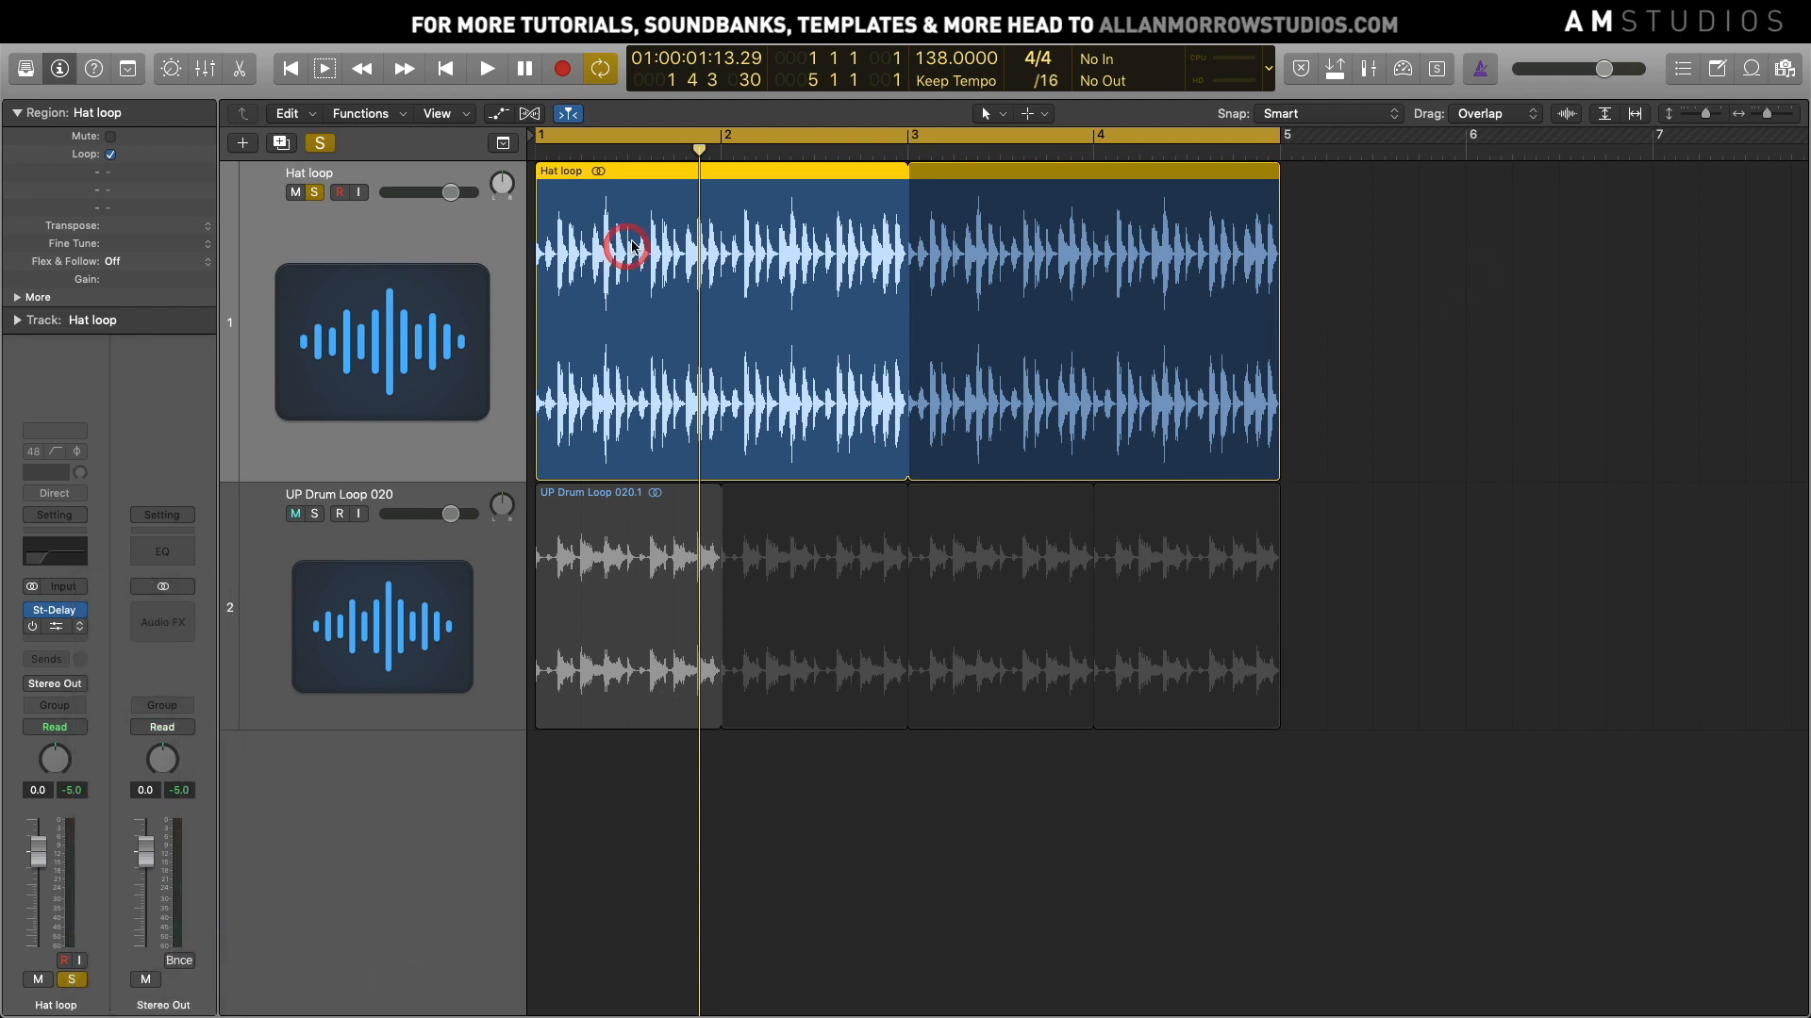
drag(608, 72, 1612, 276)
Set Space Designer's wet level to -20.0 dB while the loop plays and close the plug-in window
key(space)
drag(1625, 656, 1620, 702)
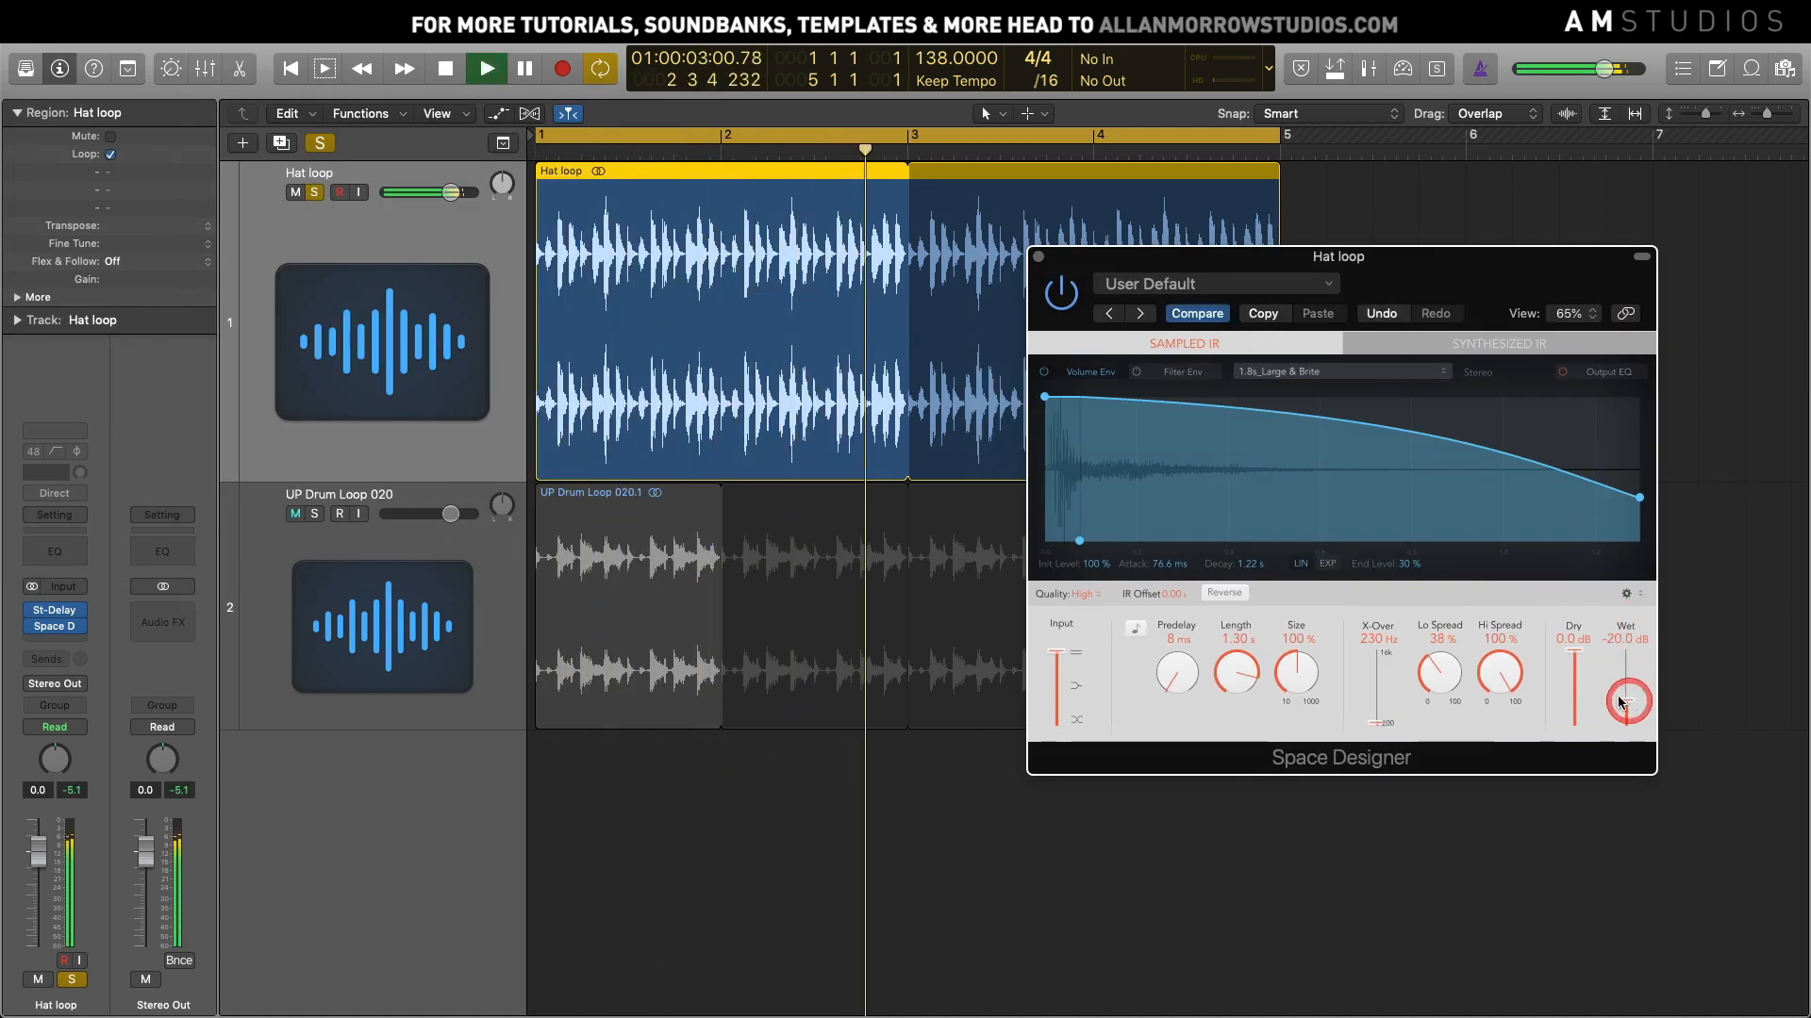
key(space)
click(1038, 256)
click(856, 400)
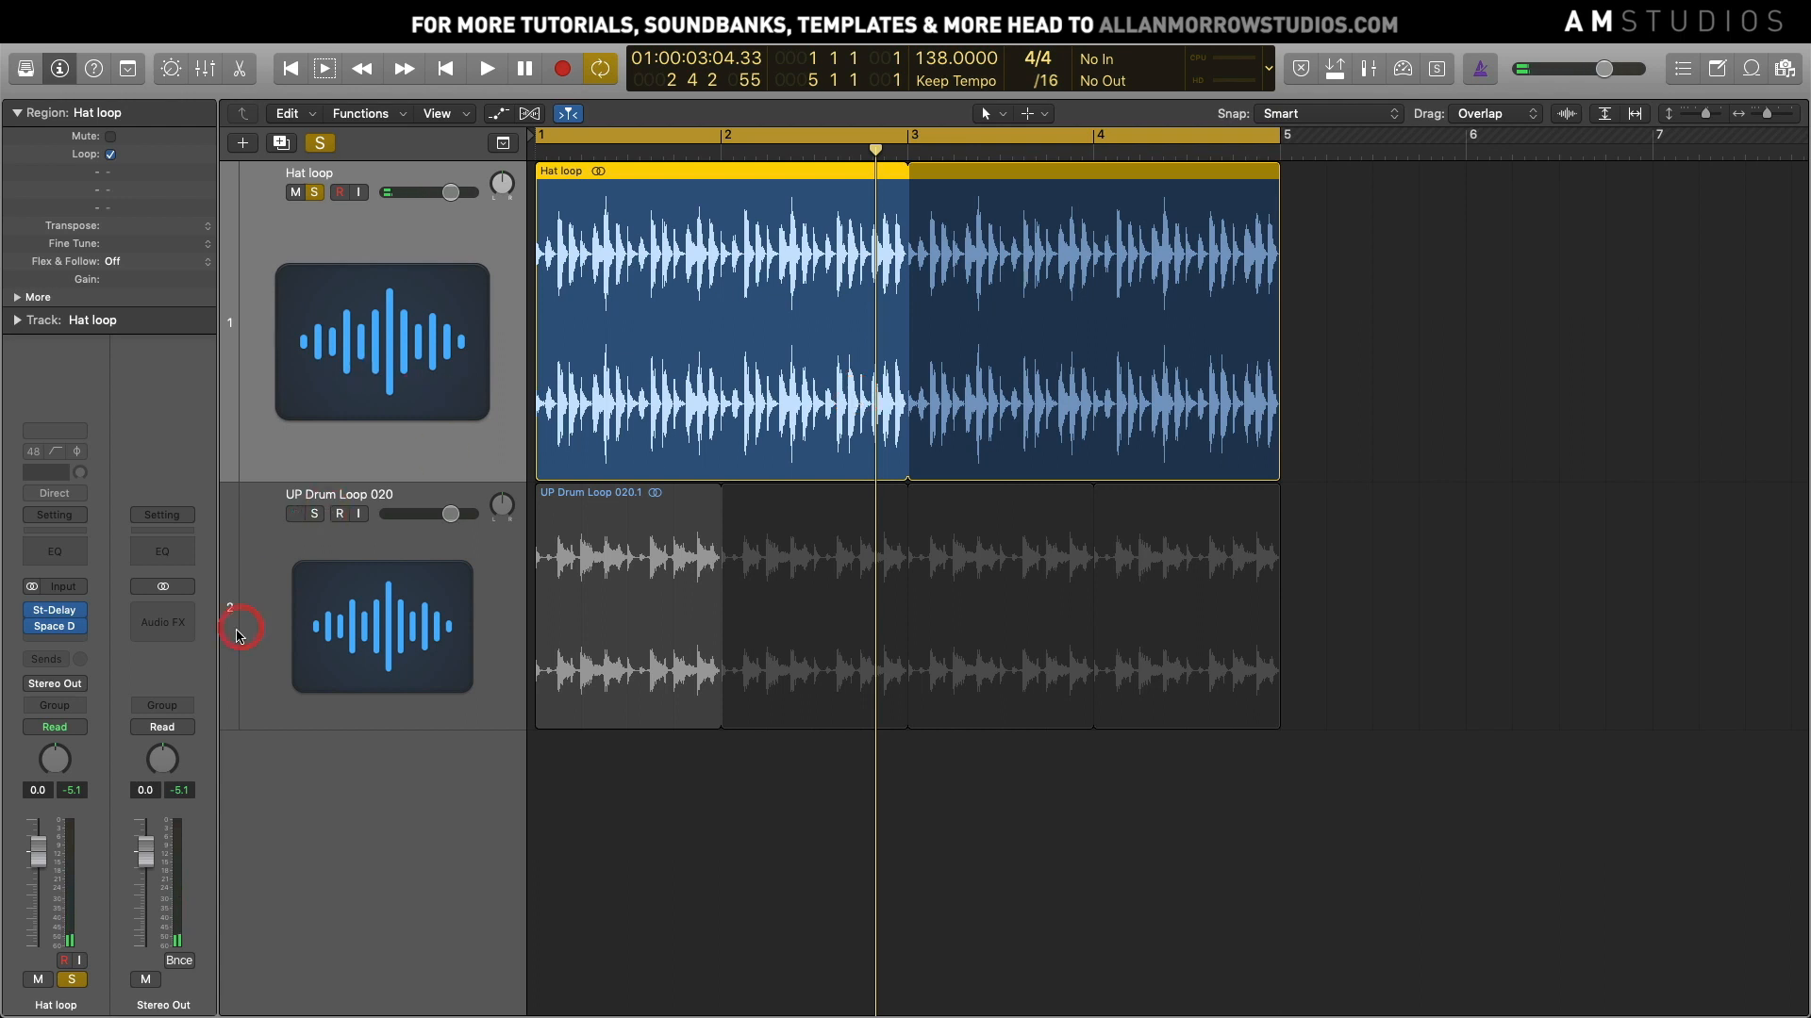
Add the stereo FAT filter plug-in to the Hat loop track after Space Designer and reposition its window
click(80, 645)
mouse_move(143, 726)
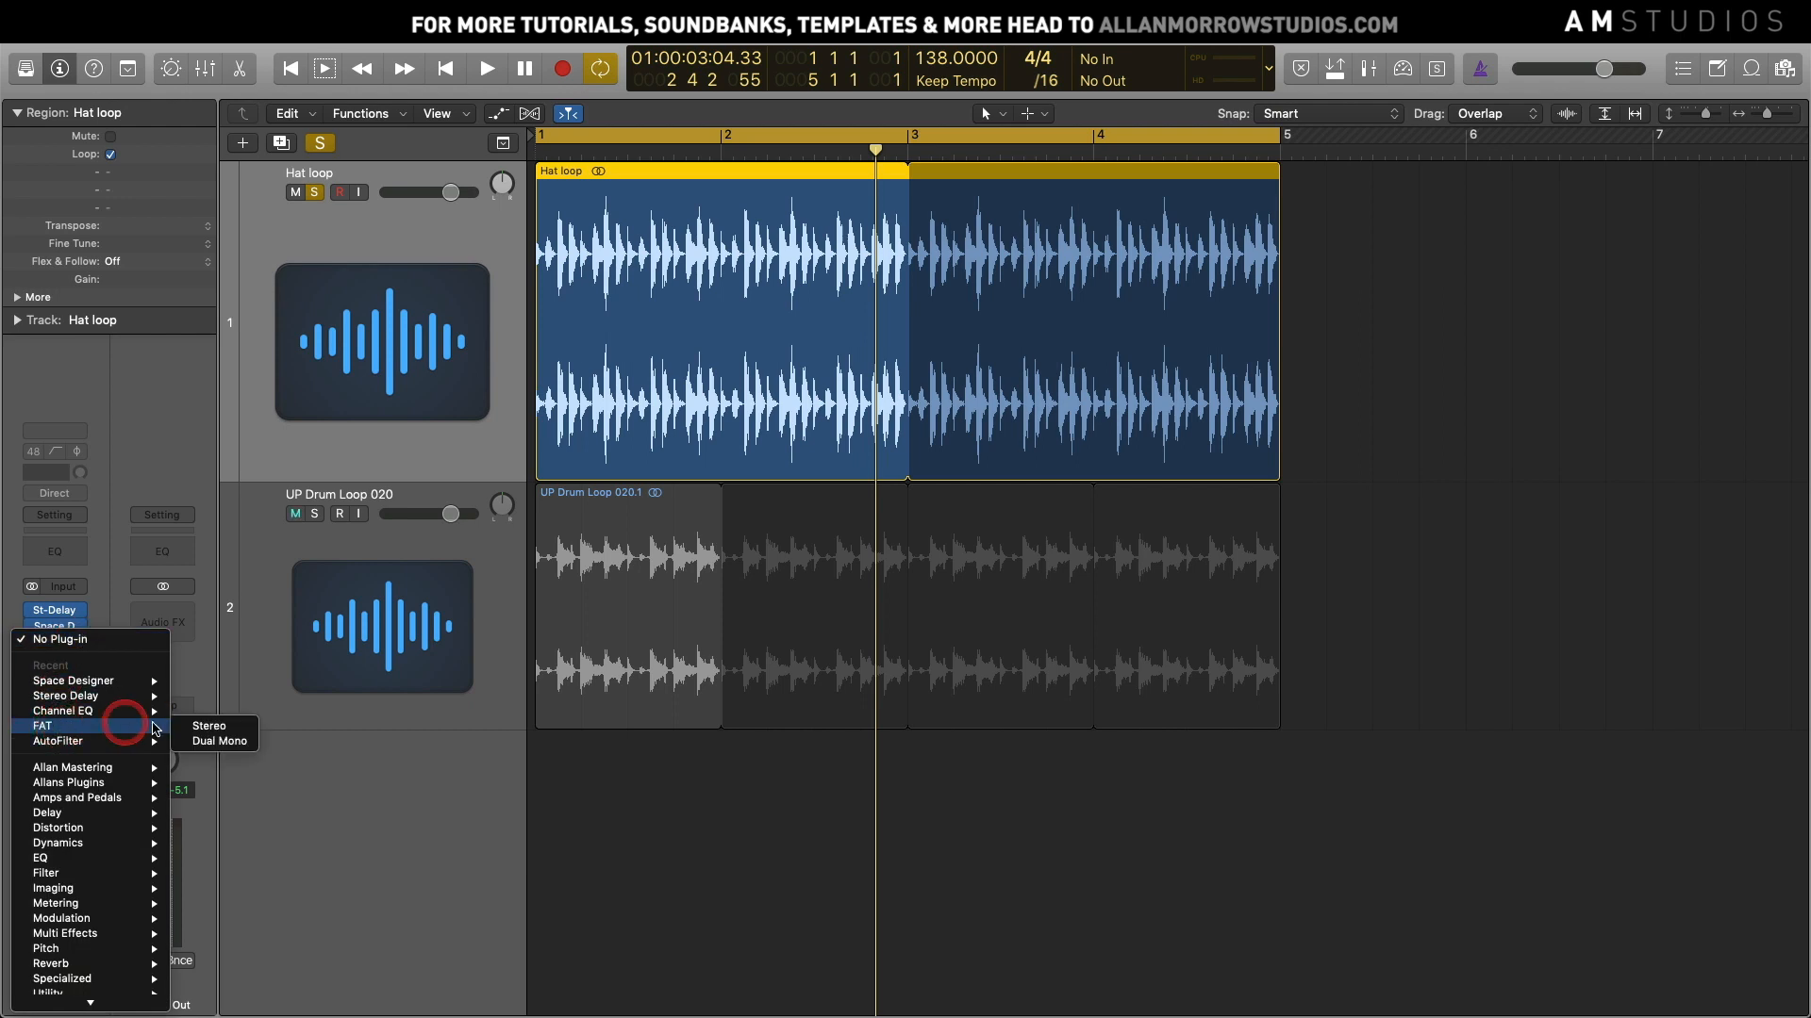
click(221, 728)
drag(436, 60, 1398, 454)
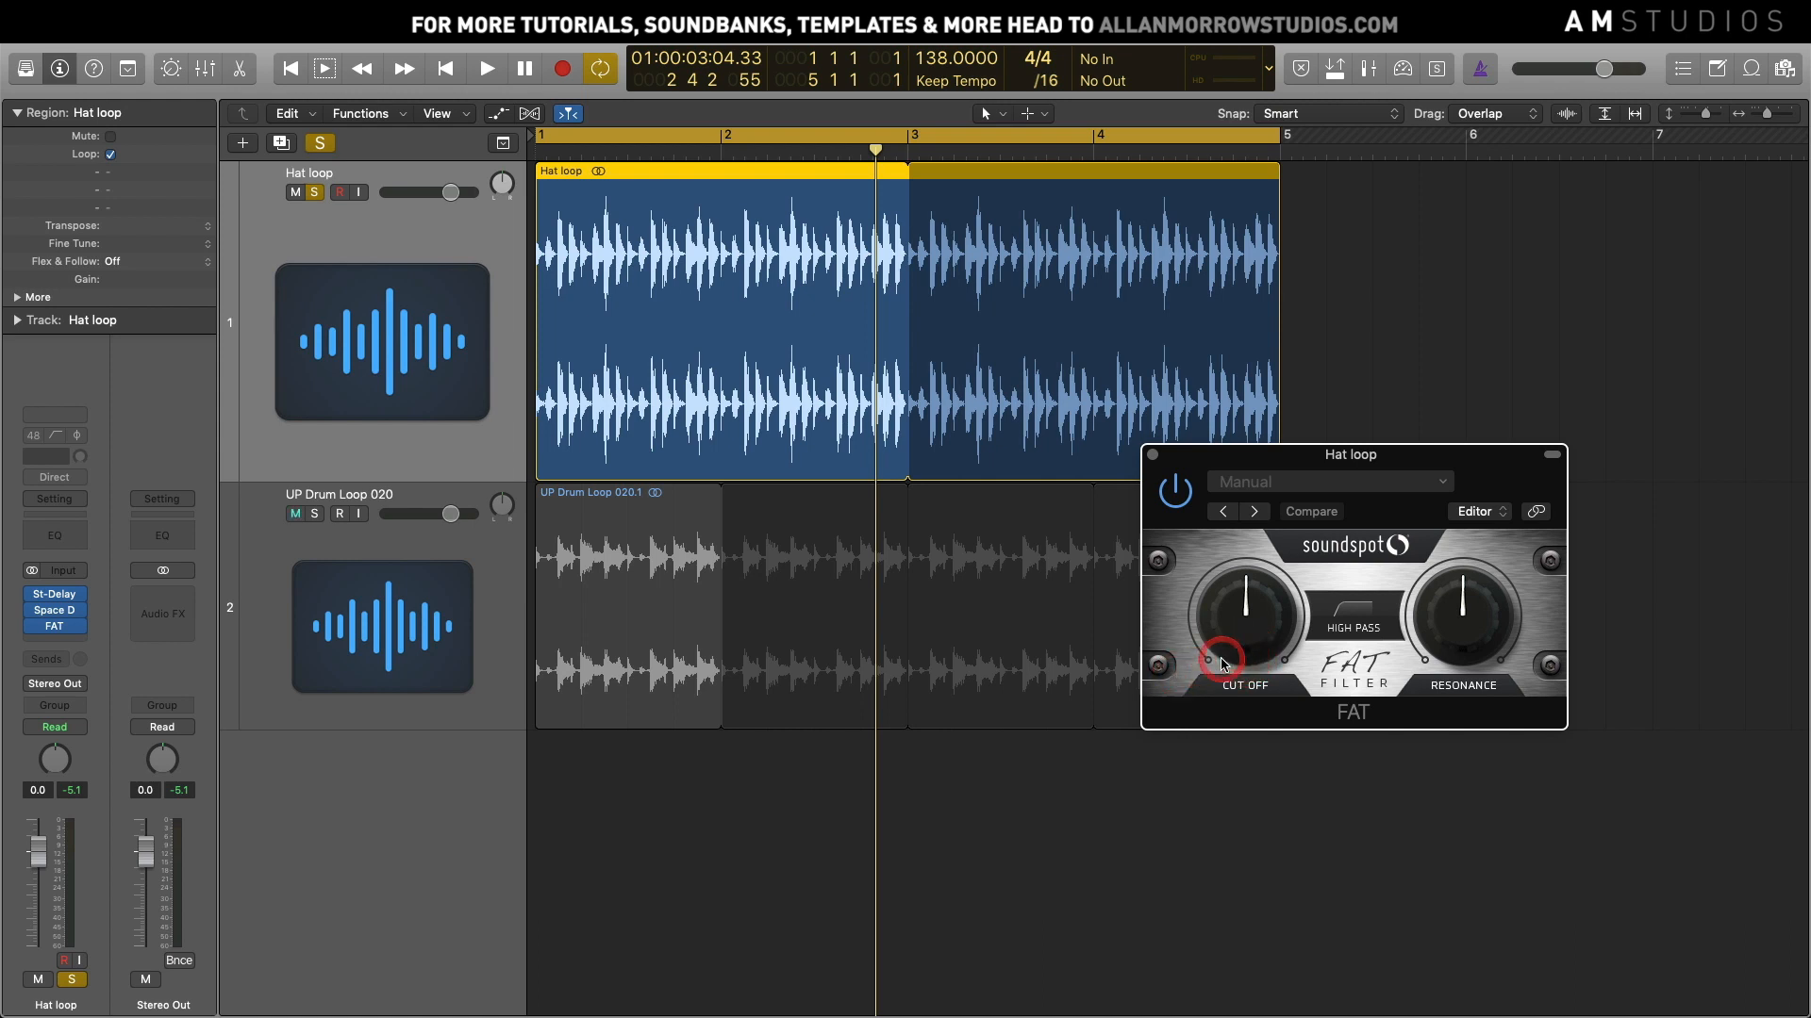
drag(1305, 460, 1217, 449)
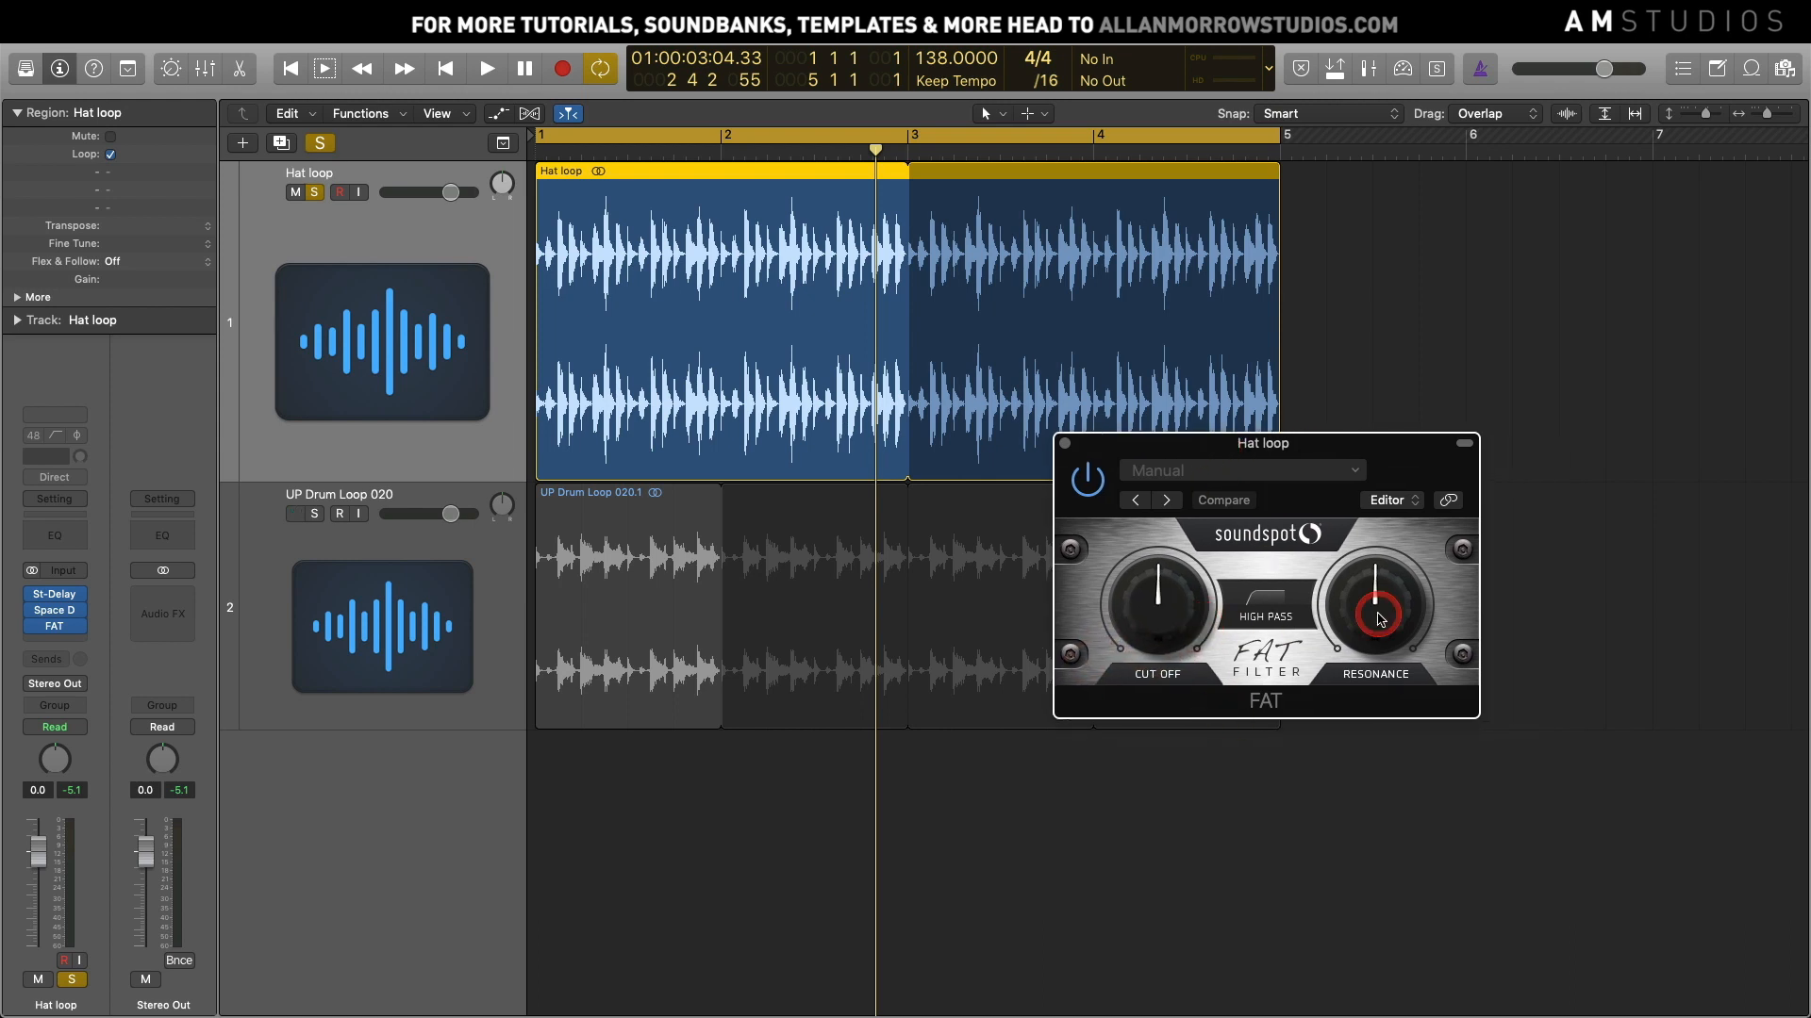
Adjust the FAT filter's cutoff and resonance by ear during playback to just above their mid positions, and move its window aside
drag(1379, 618, 1386, 567)
key(space)
mouse_move(1159, 618)
mouse_down()
mouse_move(1178, 598)
mouse_move(1165, 648)
mouse_up()
key(space)
drag(1423, 598, 1394, 535)
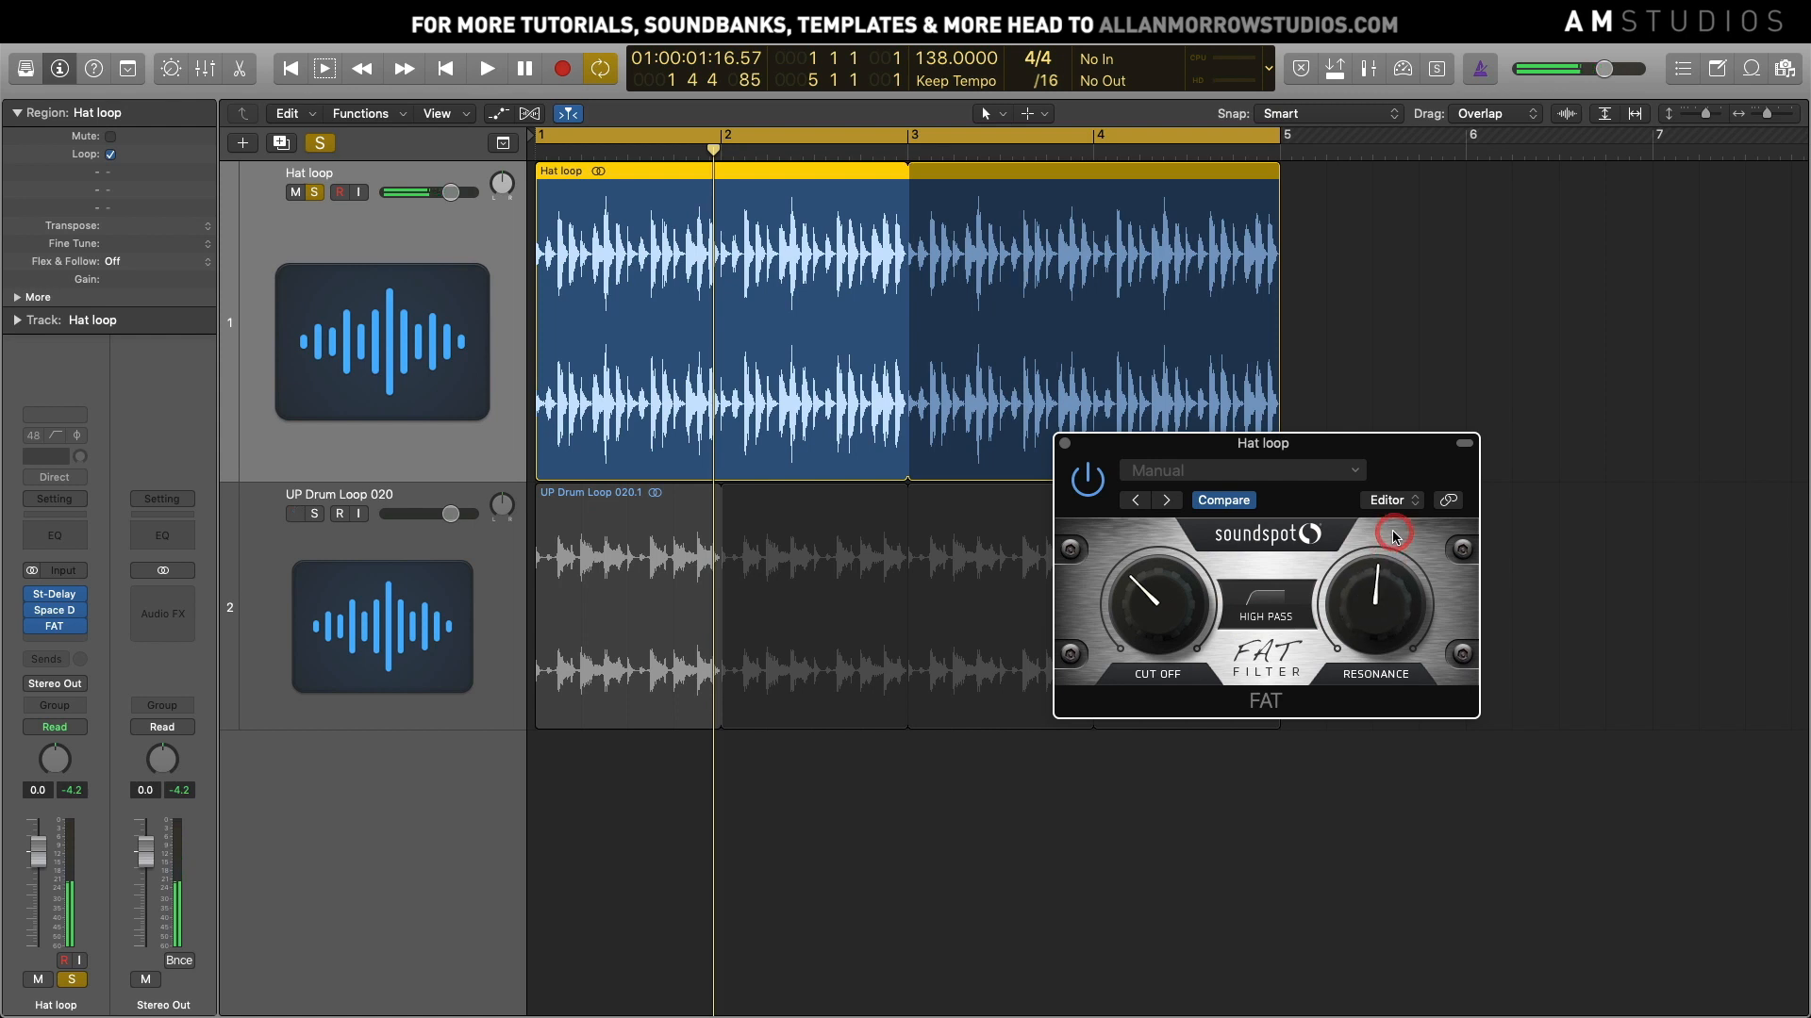
key(space)
drag(1167, 604, 1186, 525)
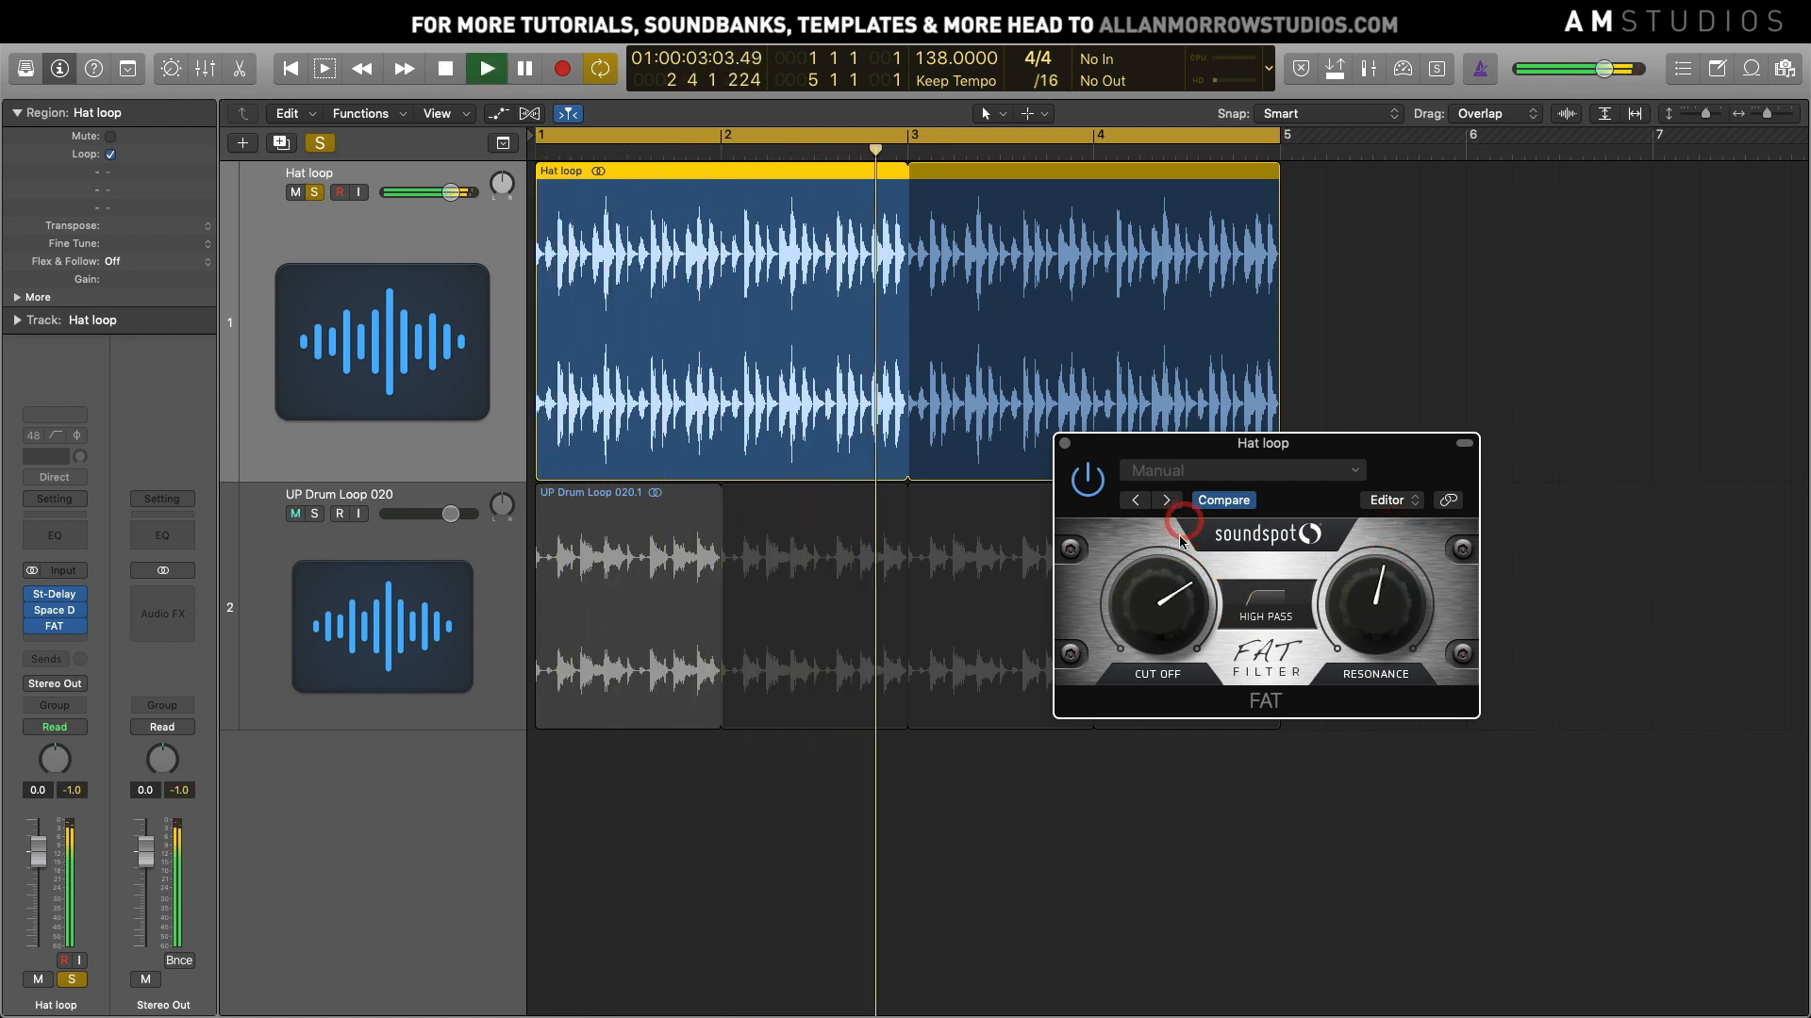
drag(1185, 525, 1178, 567)
key(space)
drag(1241, 450, 1485, 561)
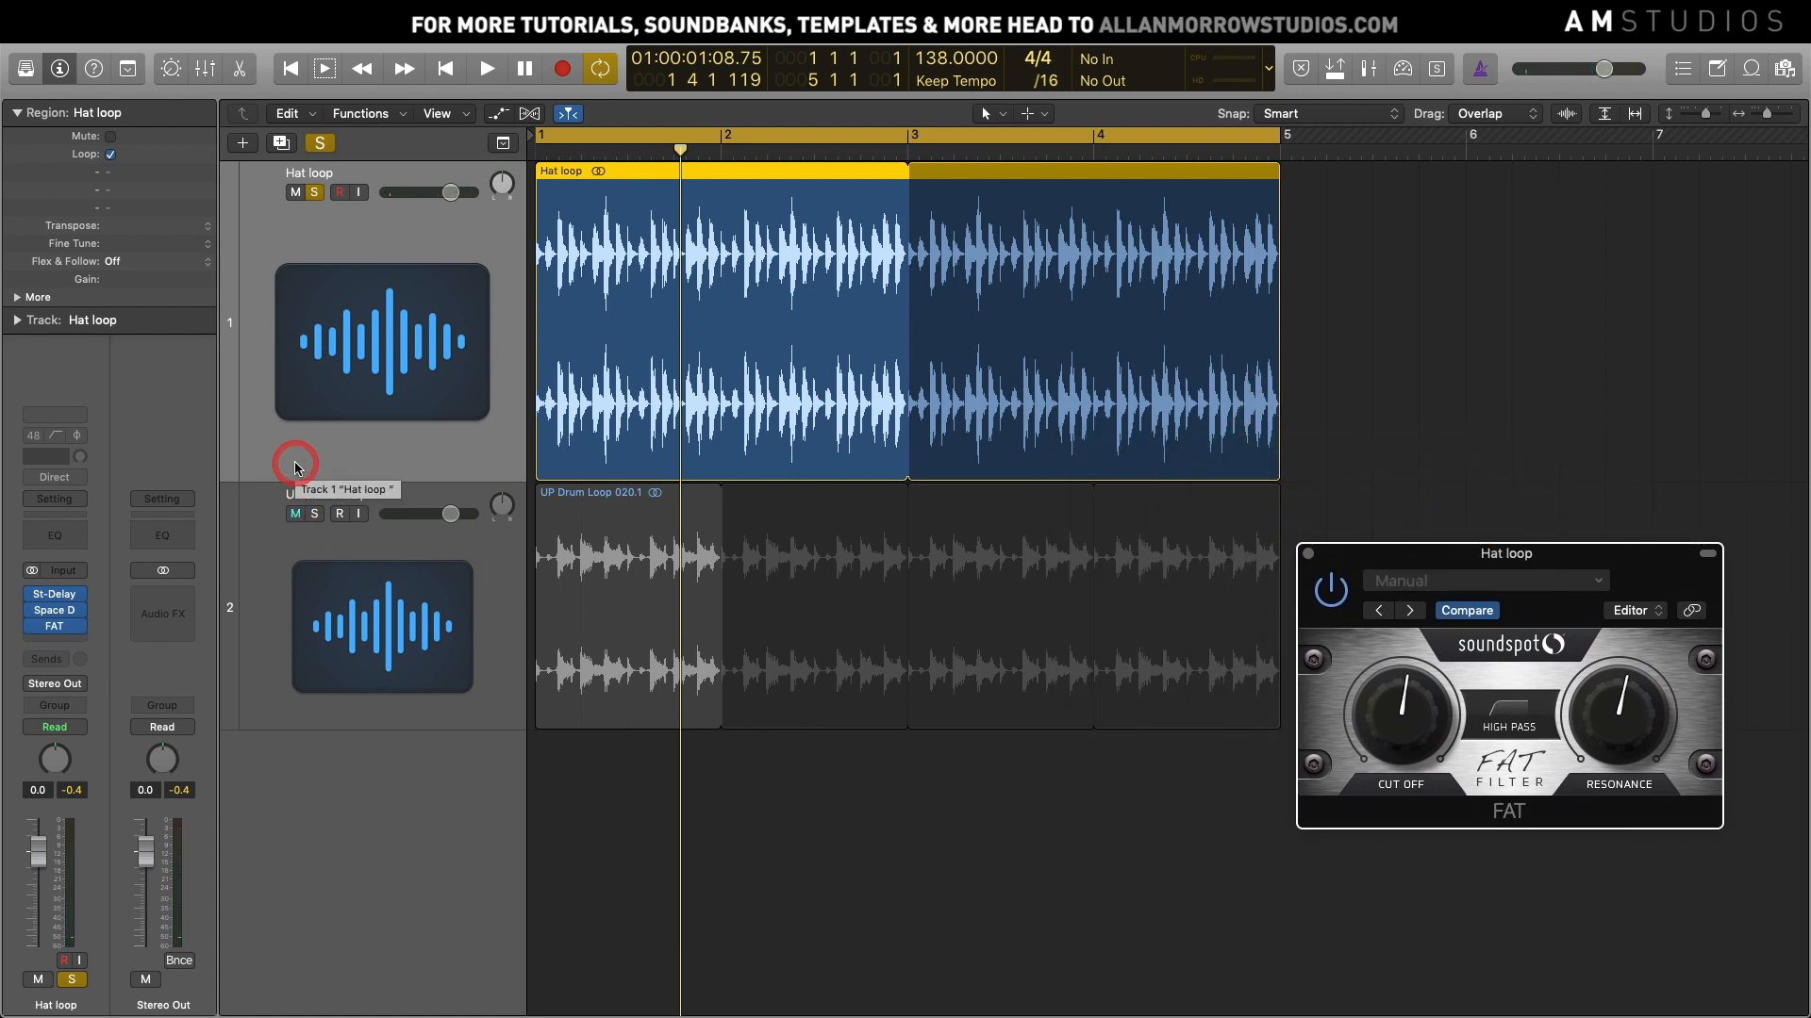
Show automation and record FAT cutoff changes on the Hat loop track in Latch mode during playback
key(a)
key(ctrl+super+l)
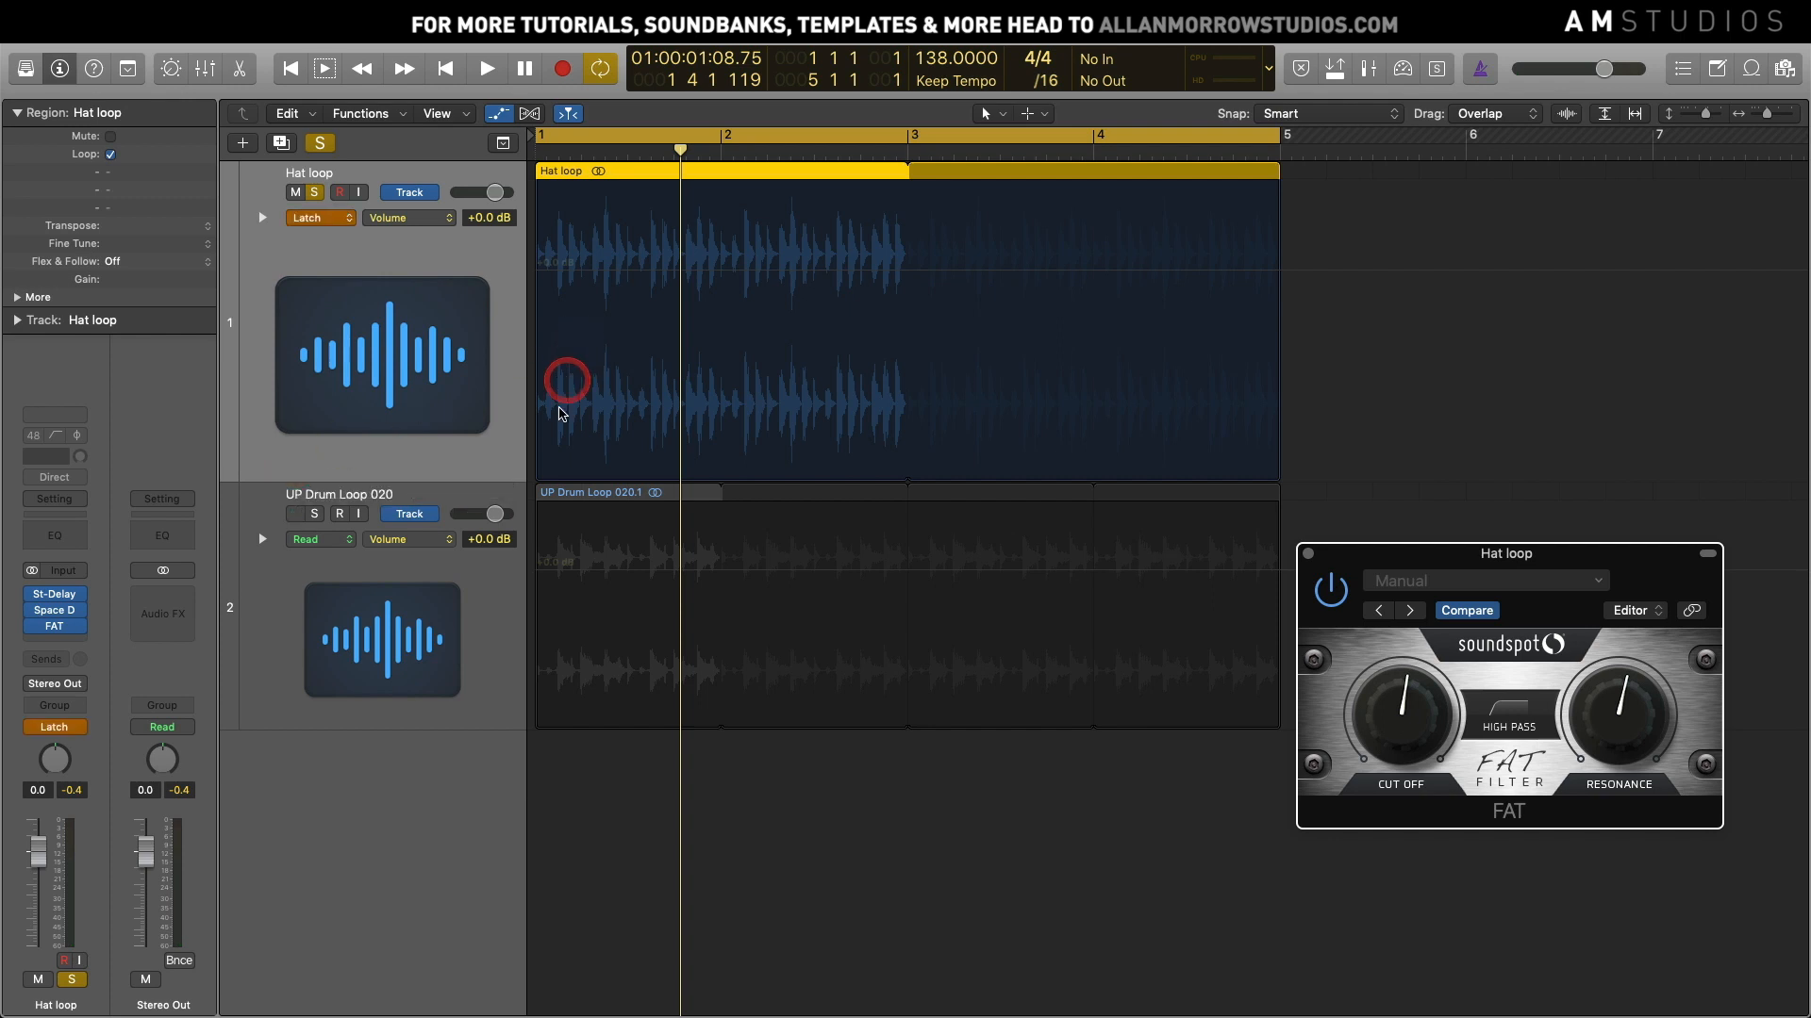
key(space)
mouse_move(1402, 721)
mouse_down()
mouse_move(1414, 689)
mouse_move(1411, 744)
mouse_move(1420, 708)
mouse_up()
key(space)
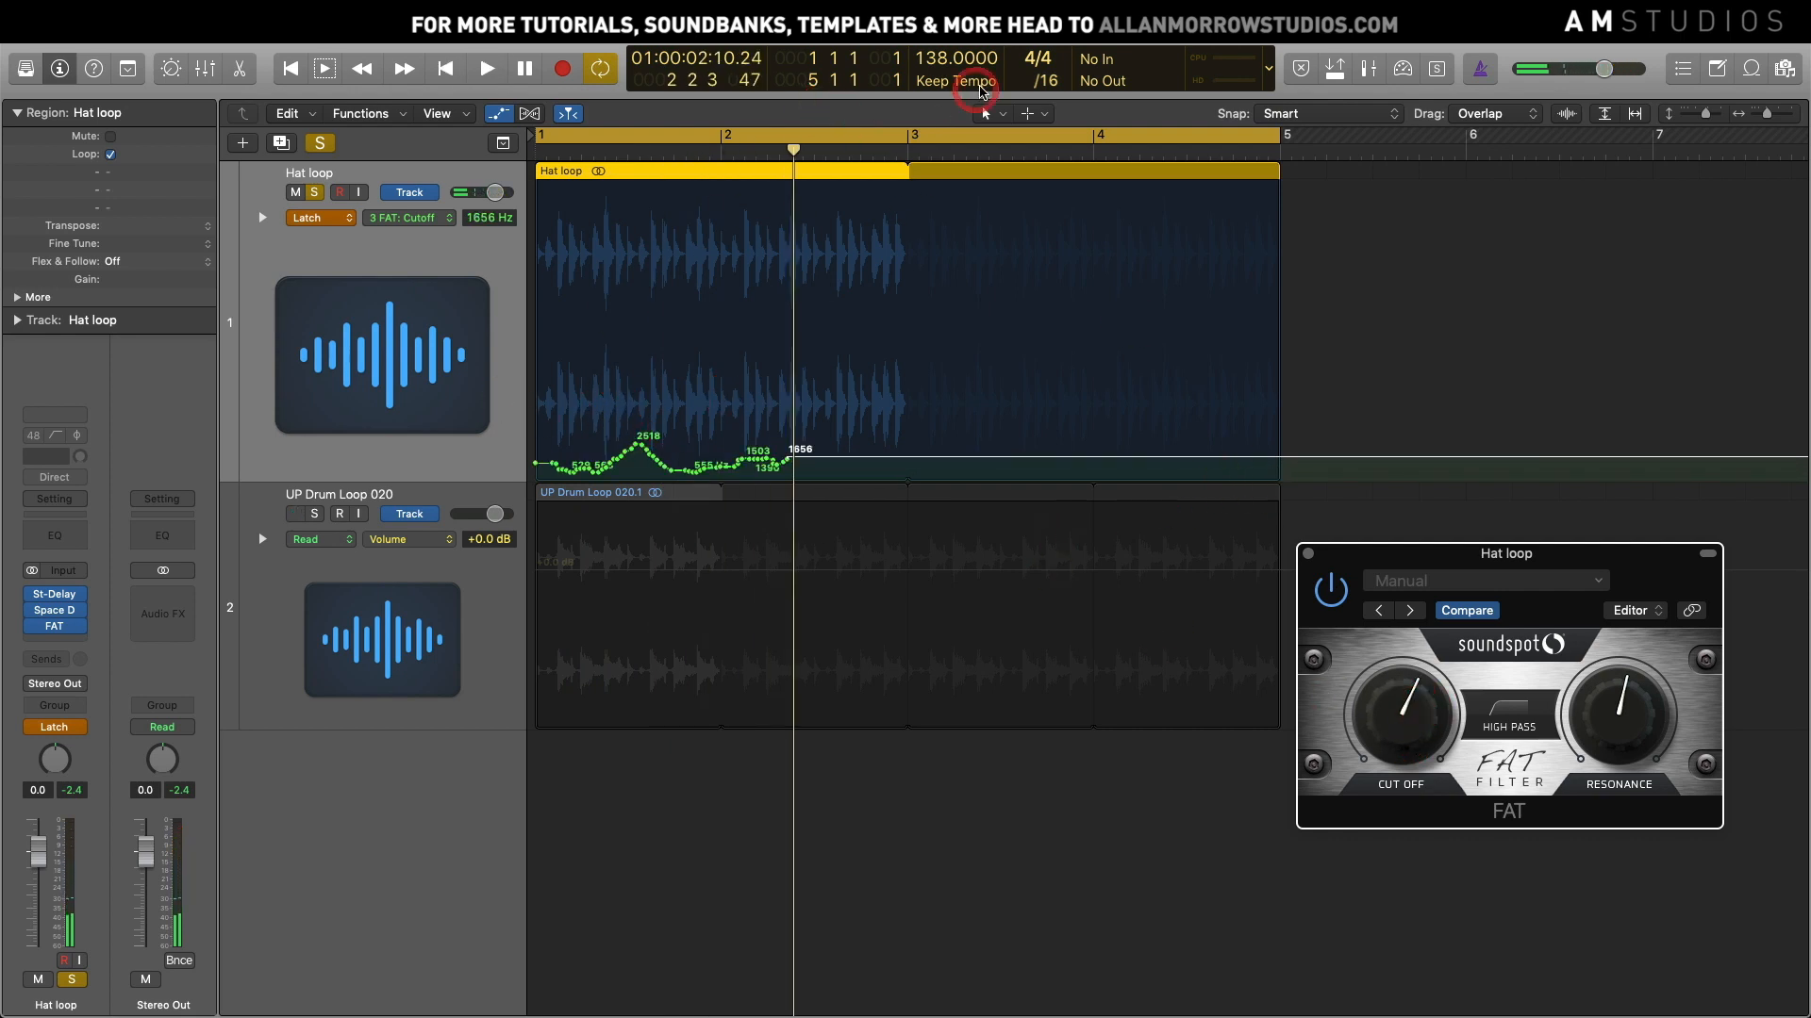
Assign the Pencil as the secondary tool and draw a fluctuating FAT cutoff curve from bar 1 to about the middle of bar 3
click(1042, 116)
click(1091, 163)
mouse_move(546, 404)
mouse_down()
mouse_move(552, 432)
mouse_move(677, 407)
mouse_move(992, 411)
mouse_up()
key(space)
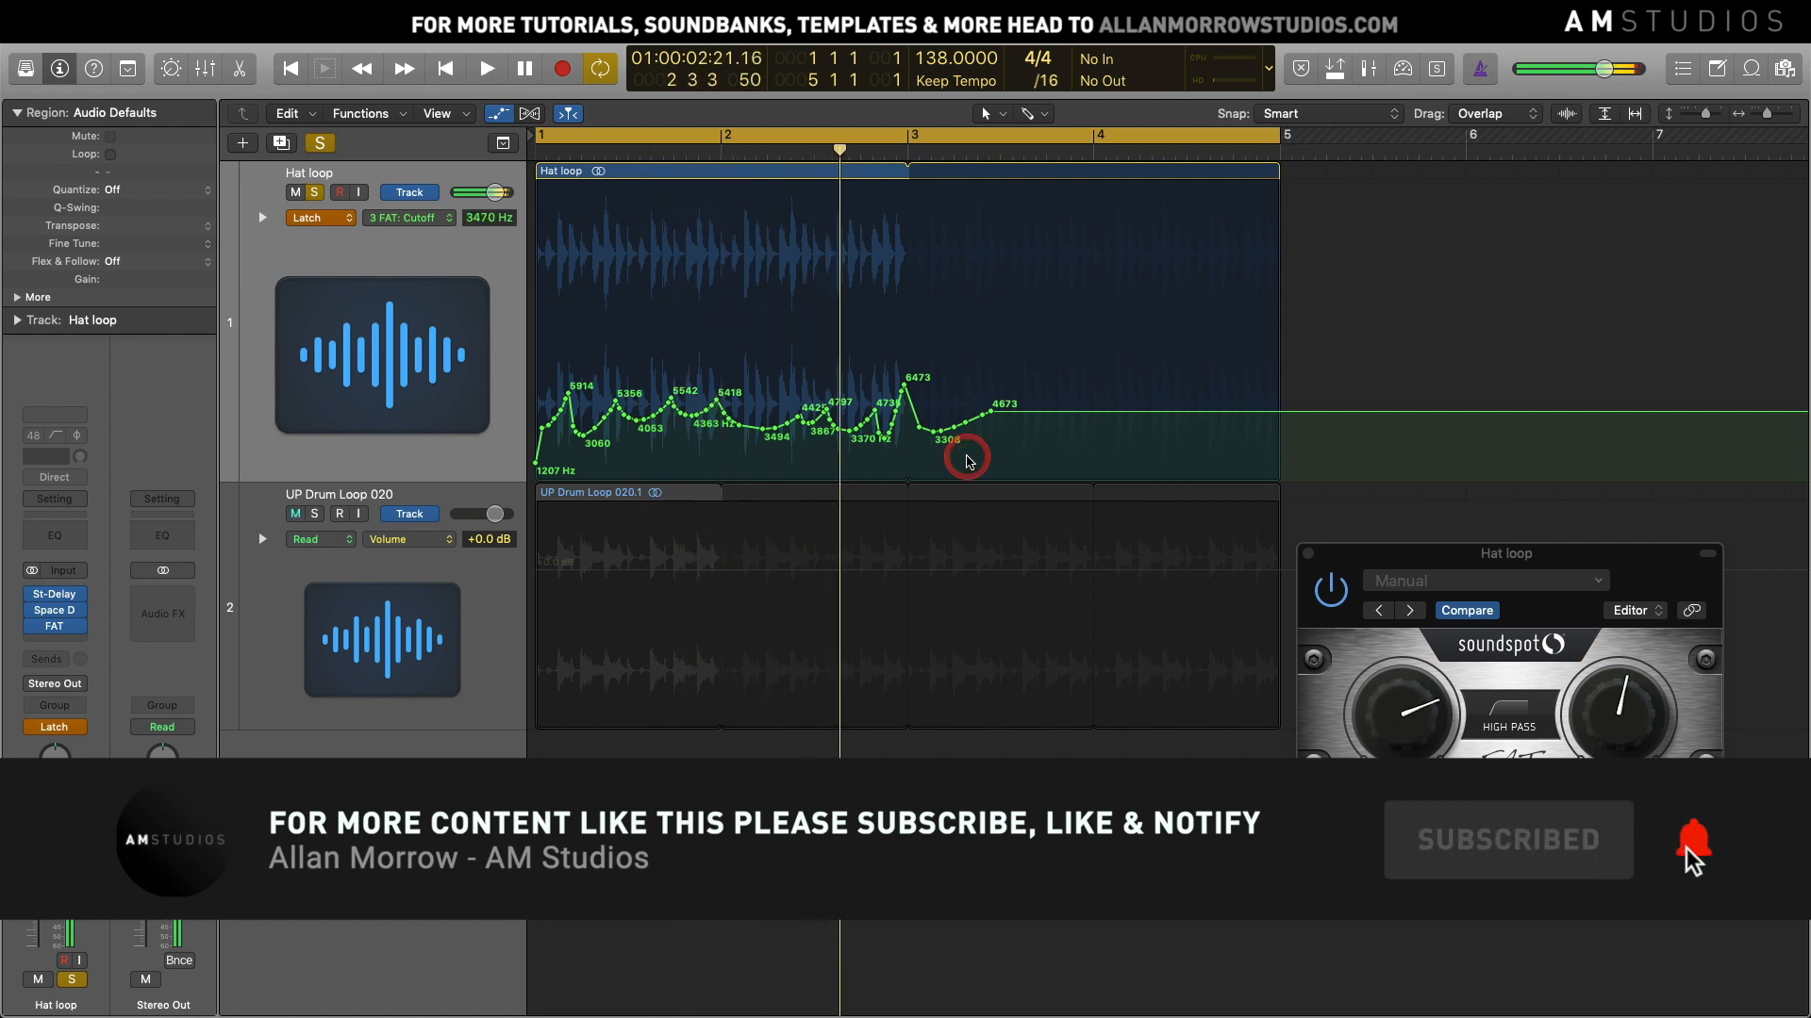
Lower all the drawn cutoff automation points together, bringing the first to about 805 Hz, and audition the result
drag(1004, 462, 548, 451)
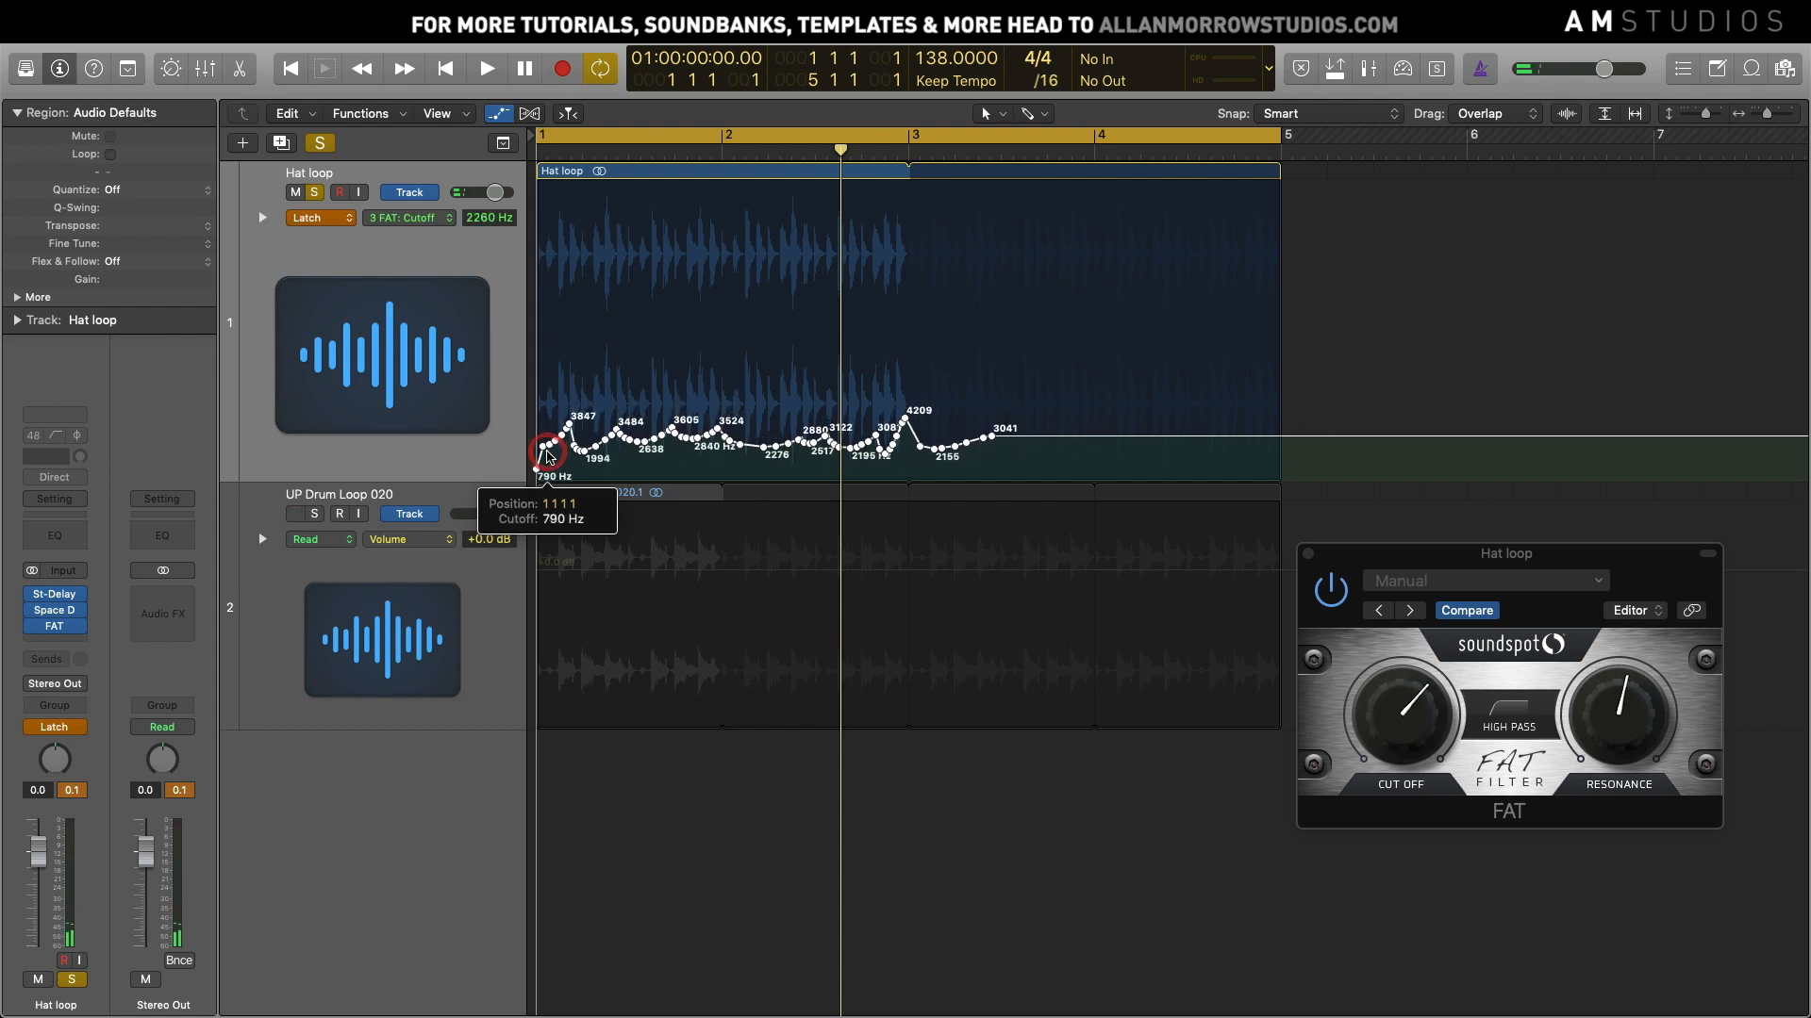
key(space)
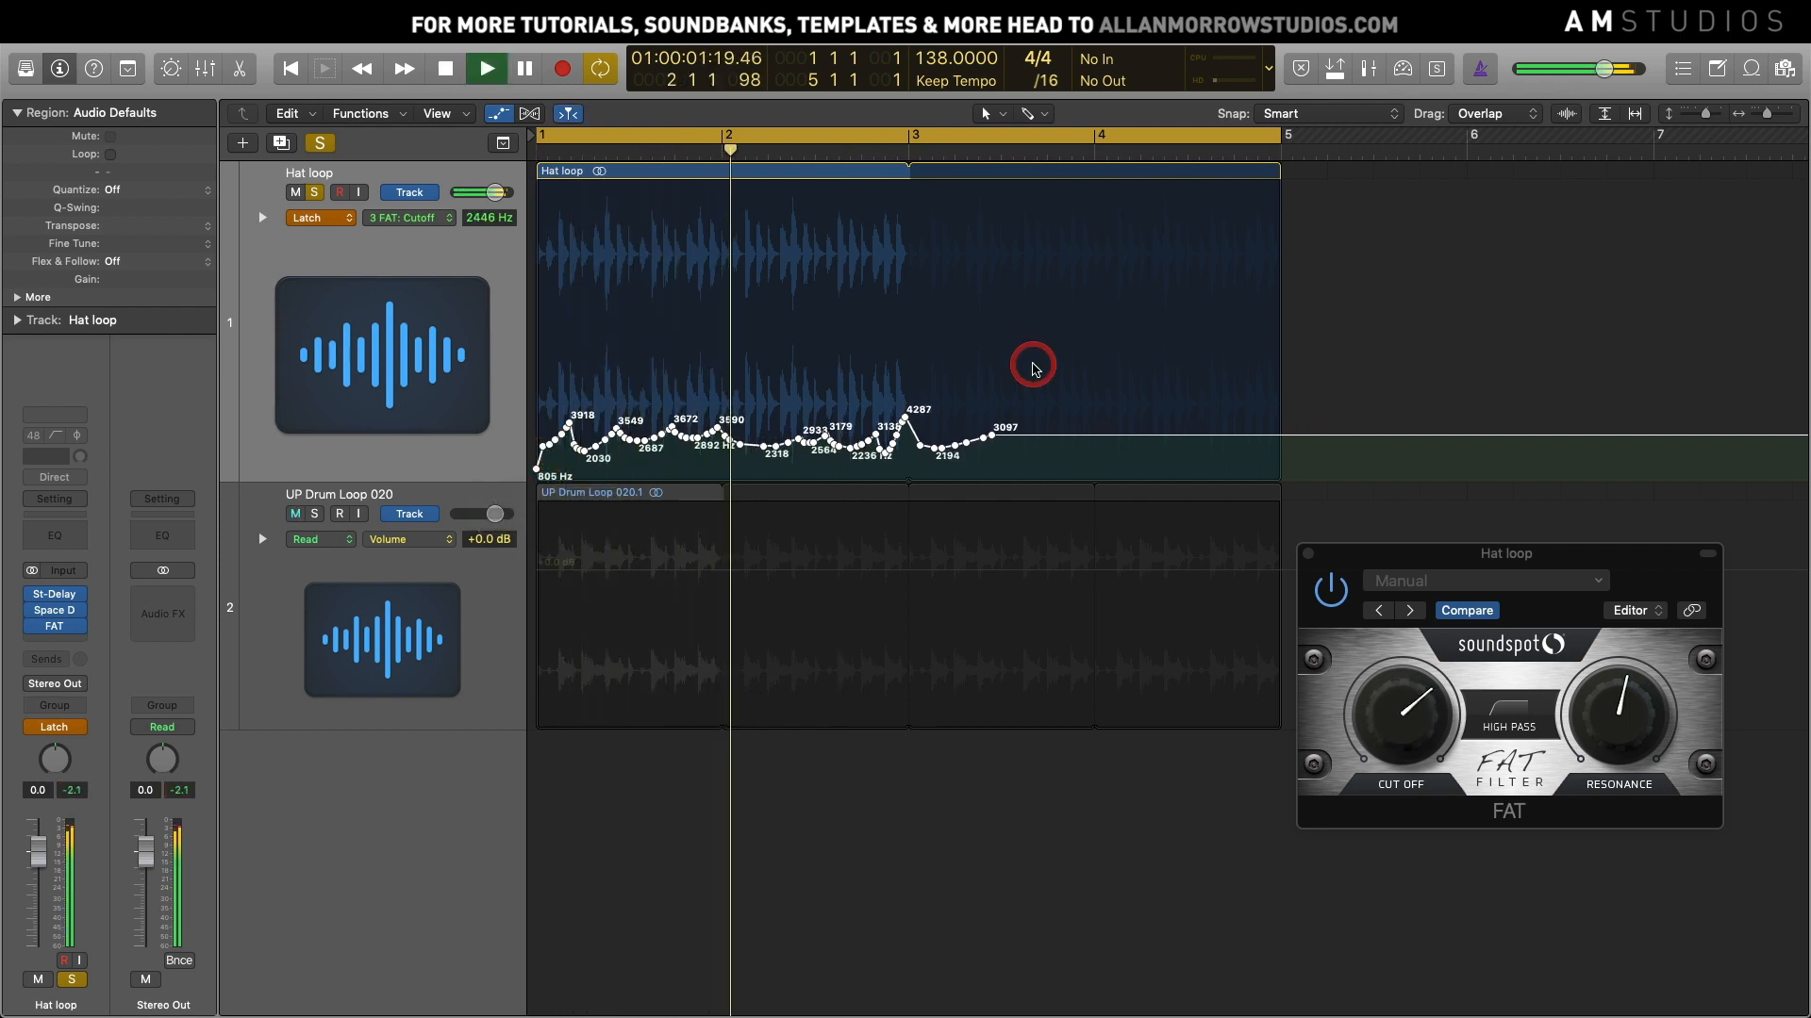
key(space)
Lower the FAT filter's resonance to 46 % and listen to the hat loop
drag(1618, 728, 1621, 753)
key(space)
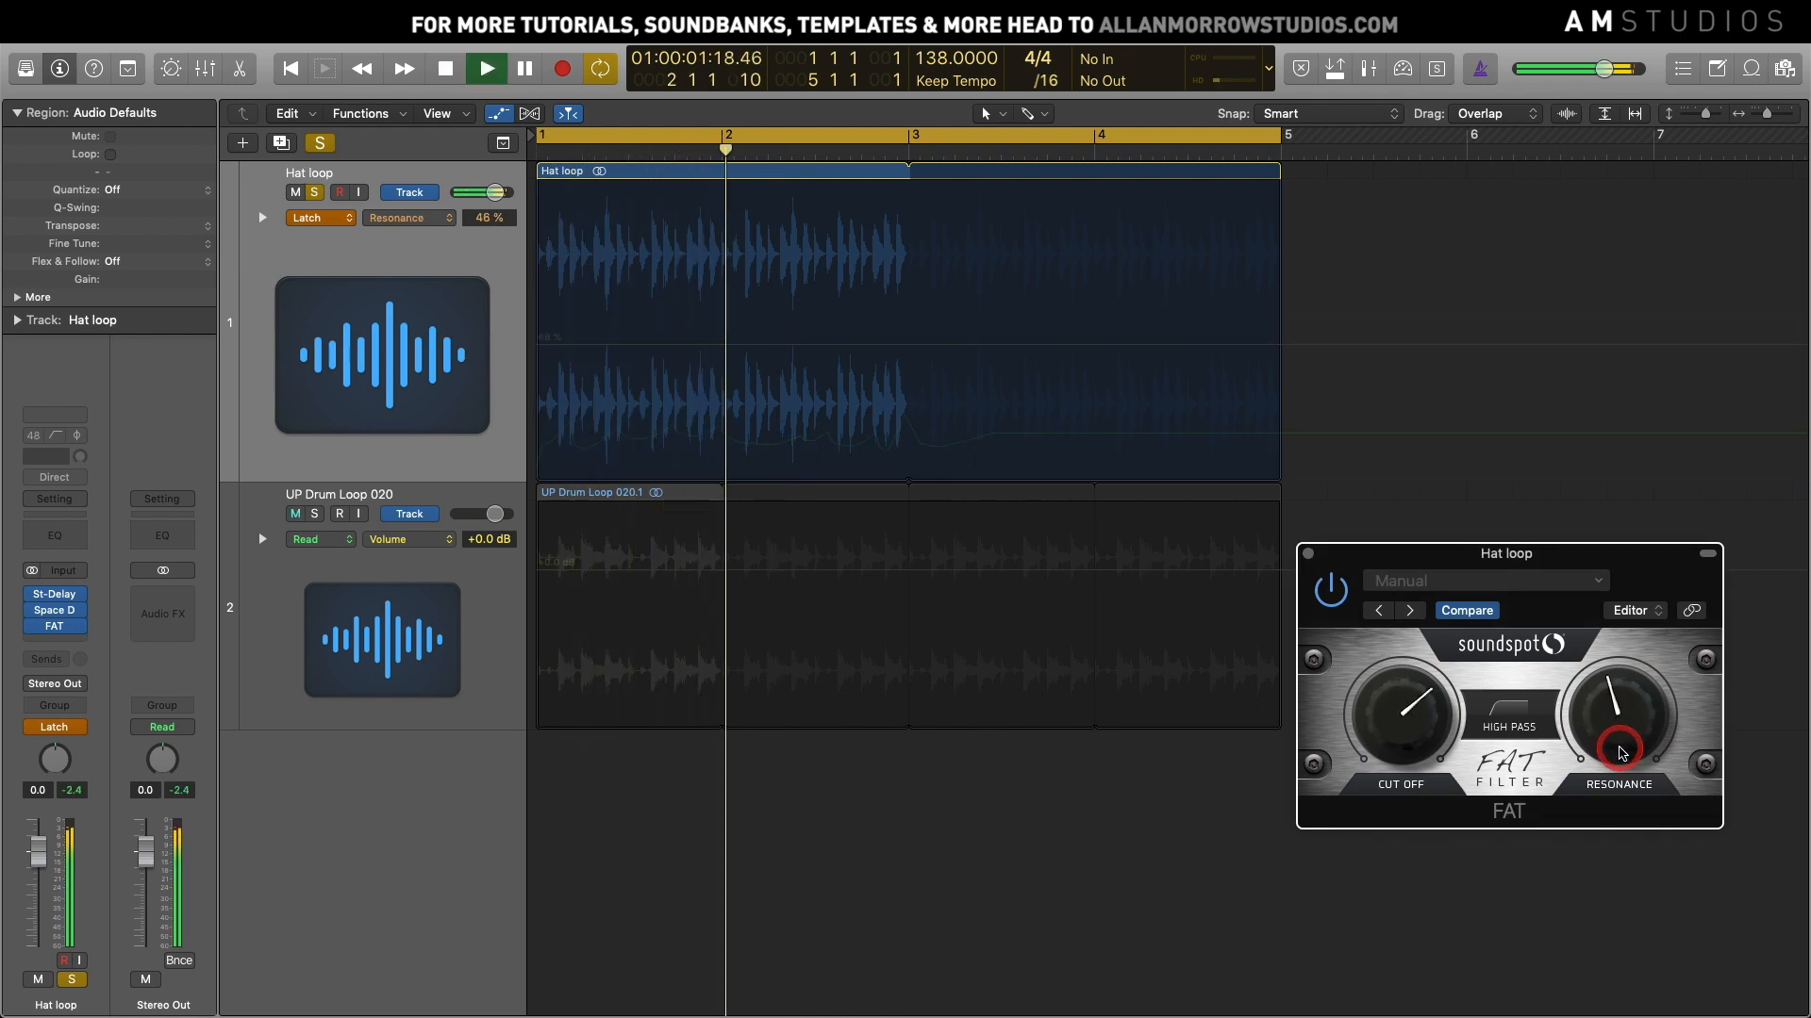
key(space)
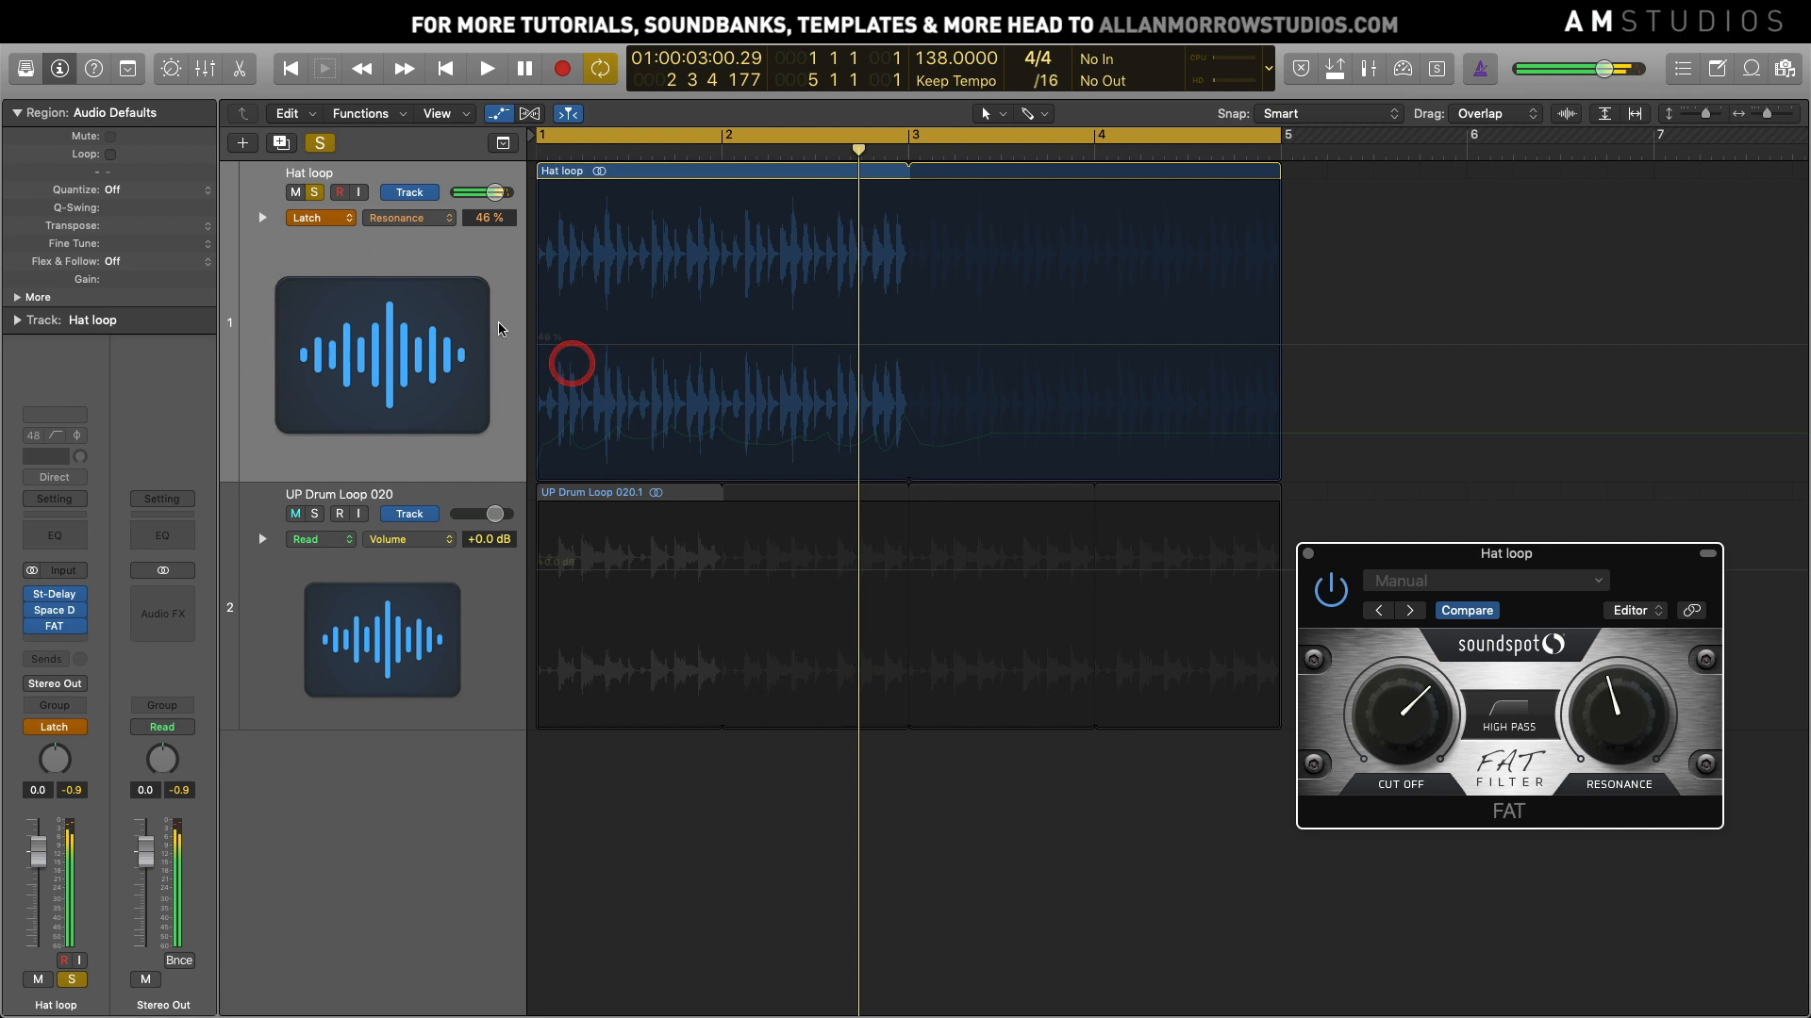
Switch the Hat loop track's automation to Read, set the FAT resonance to 41 % and audition the loop
click(347, 220)
click(309, 185)
drag(1619, 703, 1645, 751)
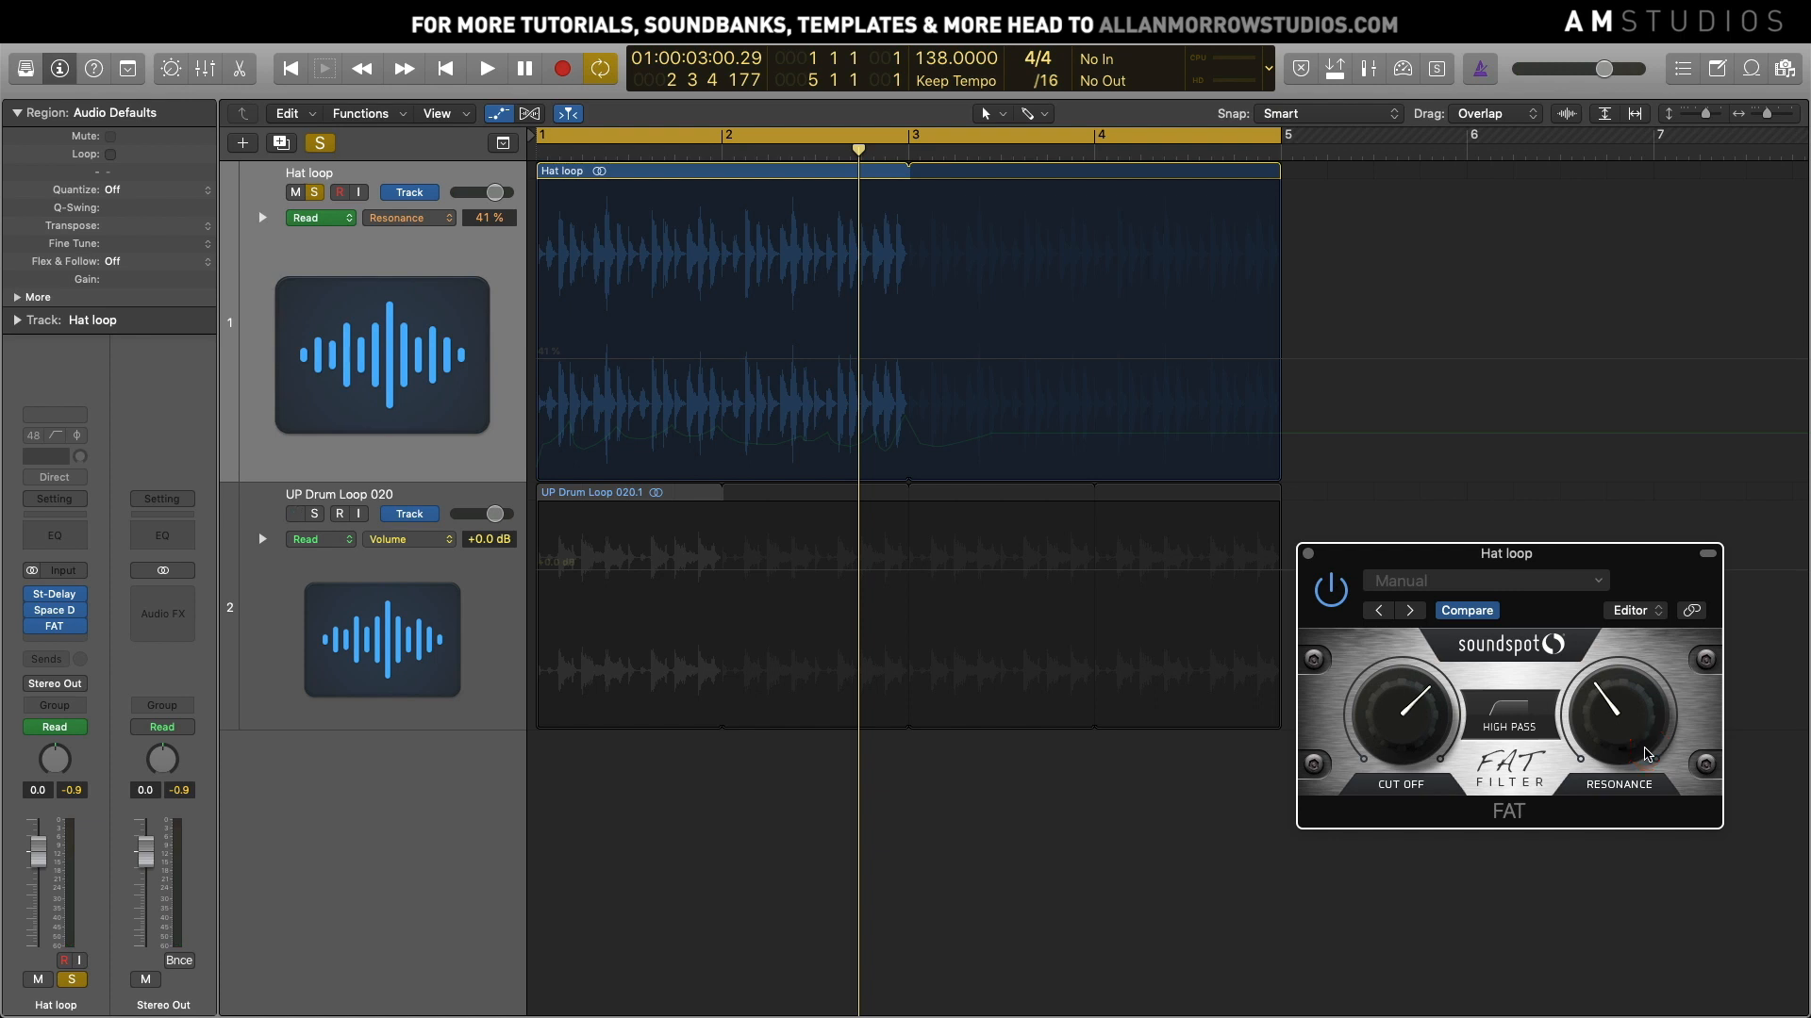
key(space)
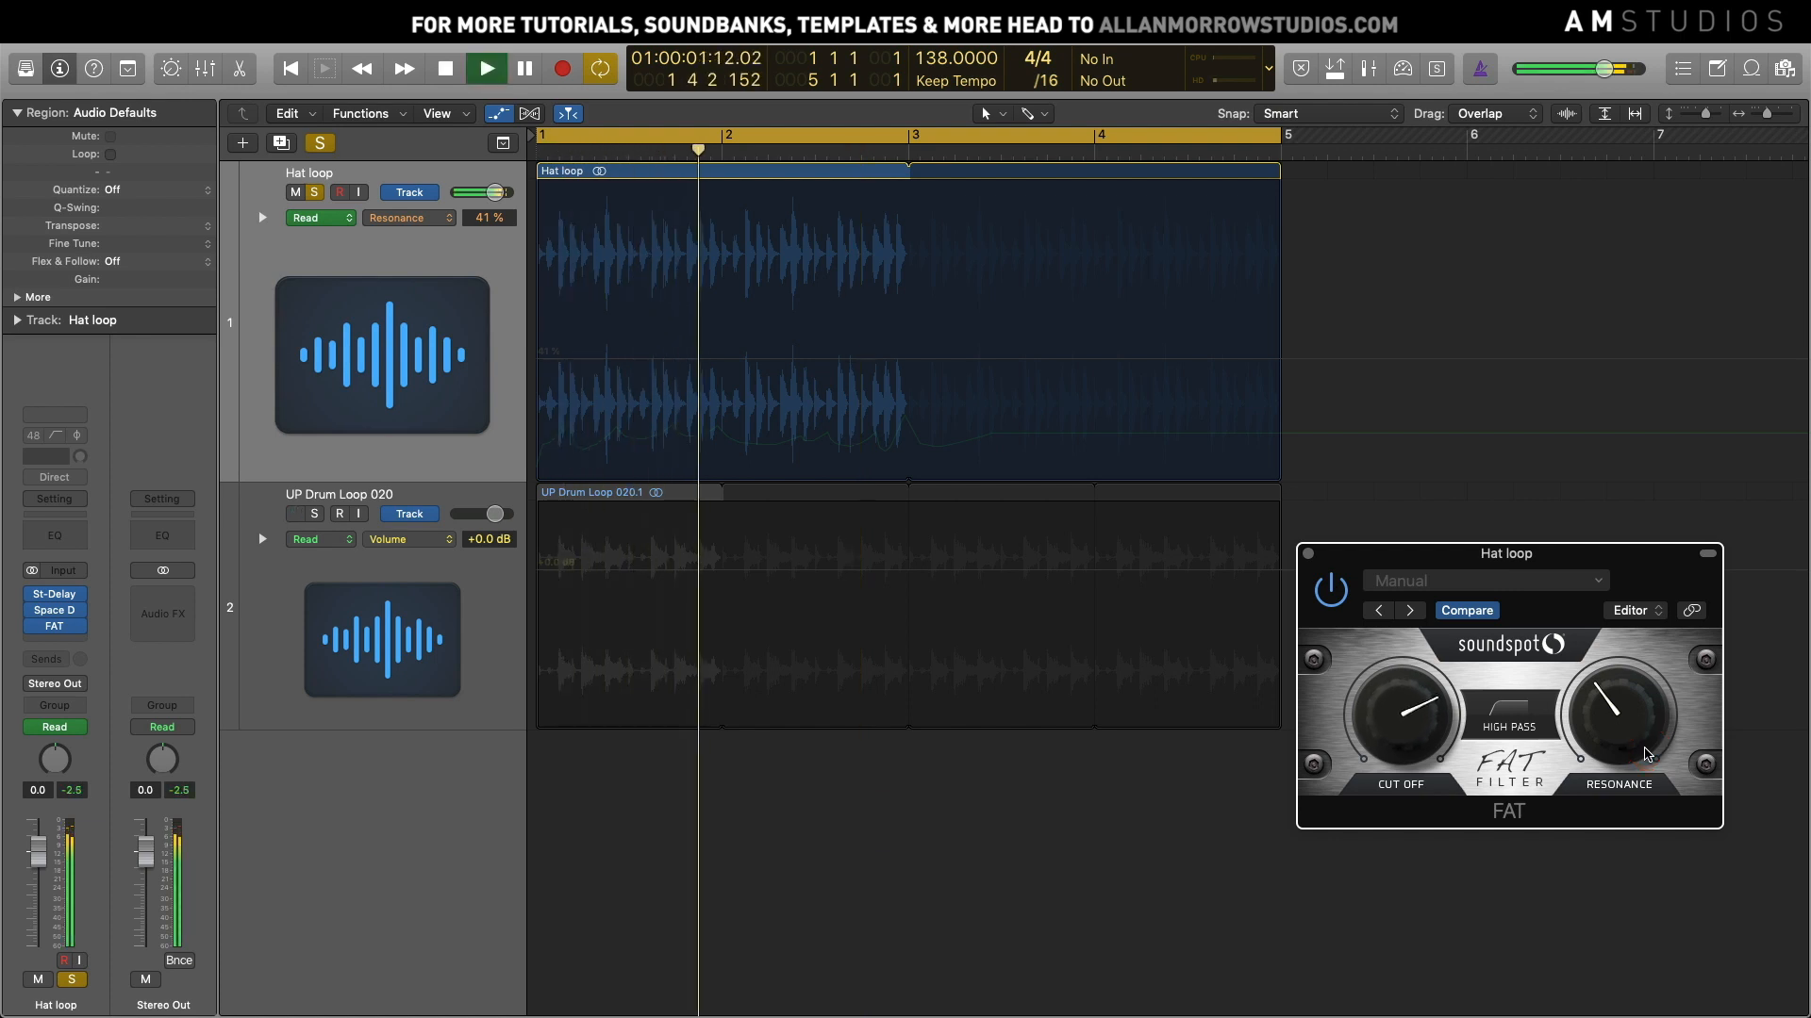
key(space)
Turn off solo, play the hat and drum loops together and set the FAT resonance to 39 %
click(319, 142)
click(722, 405)
key(space)
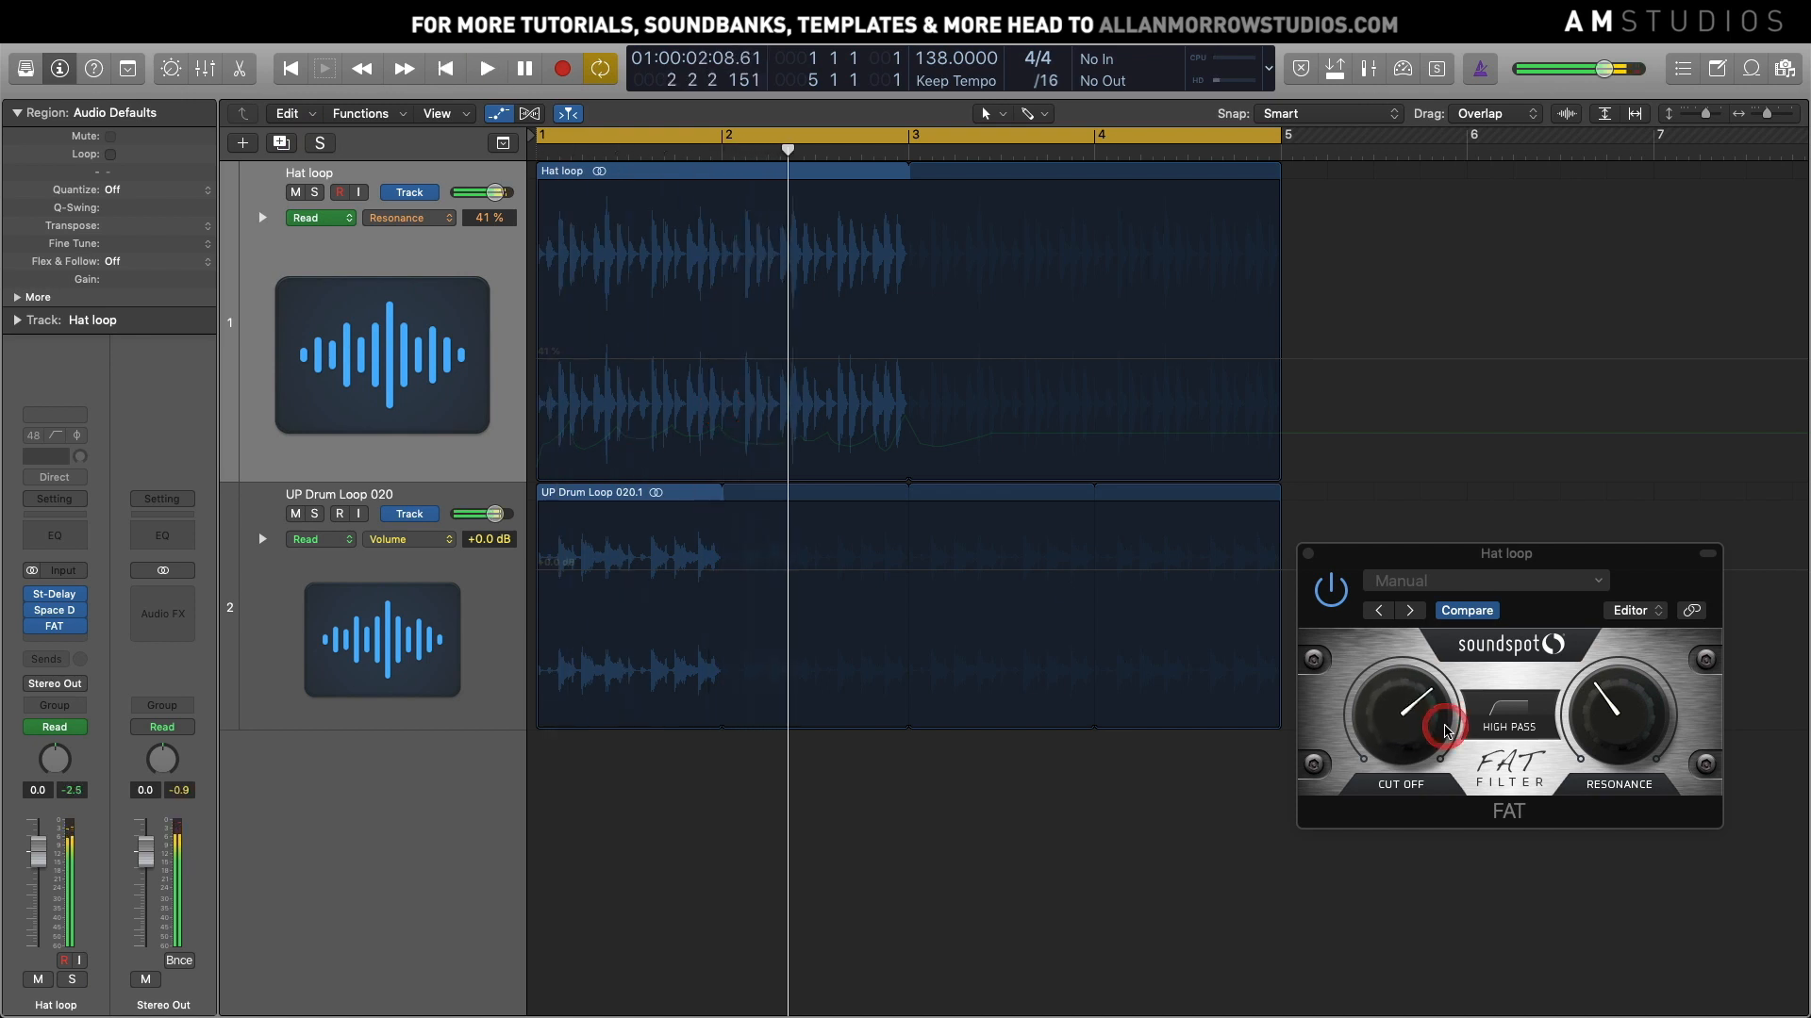
drag(1607, 727, 1608, 731)
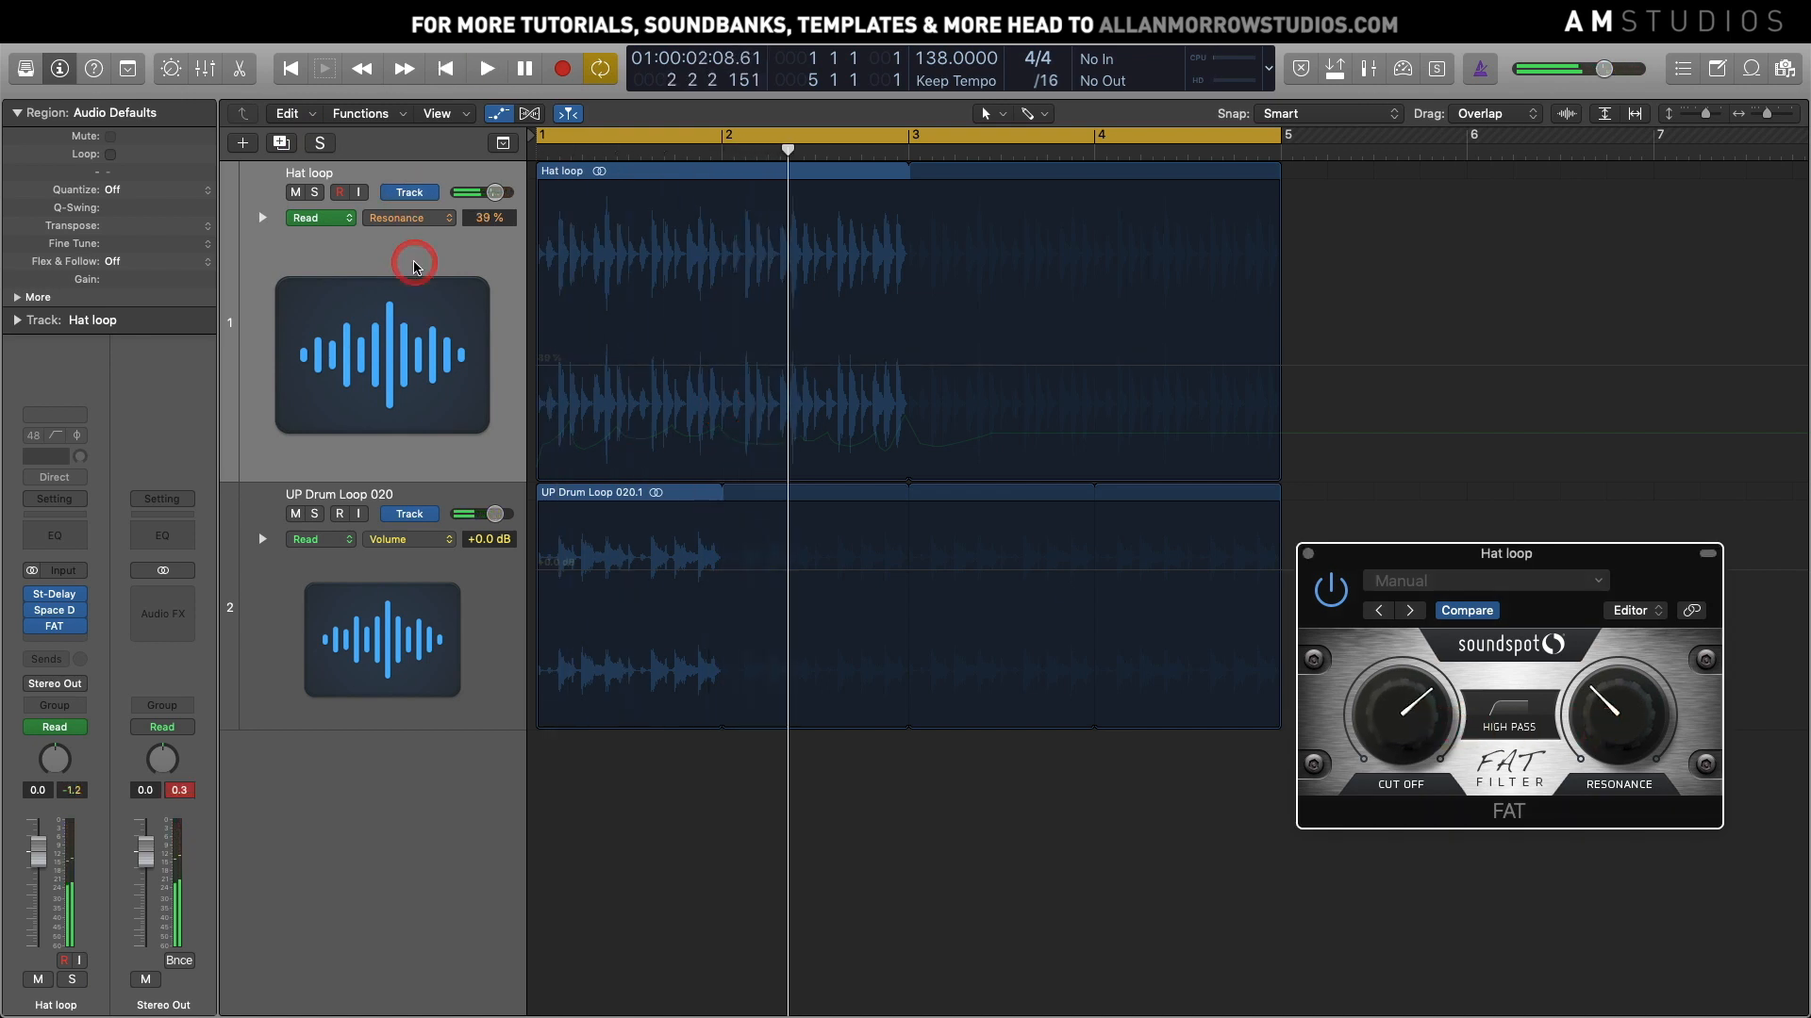
View the tracks without automation, select the Hat loop track and show automation again
key(a)
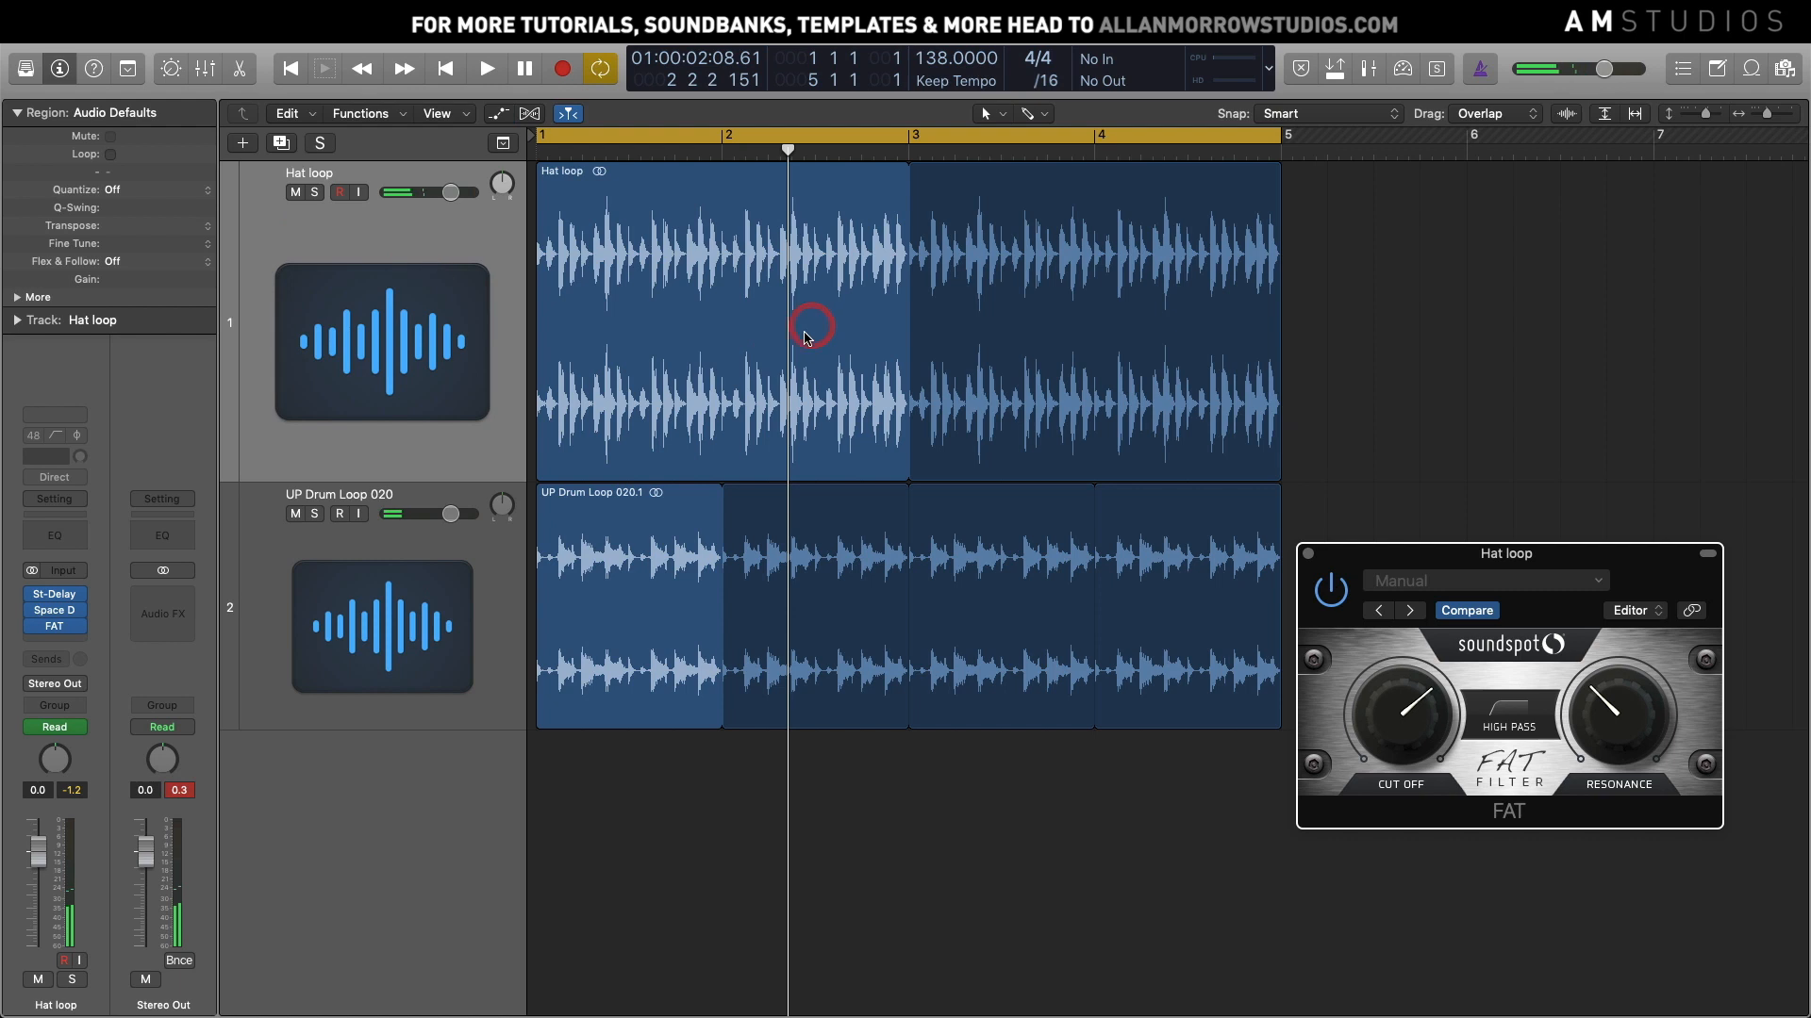
click(508, 353)
key(a)
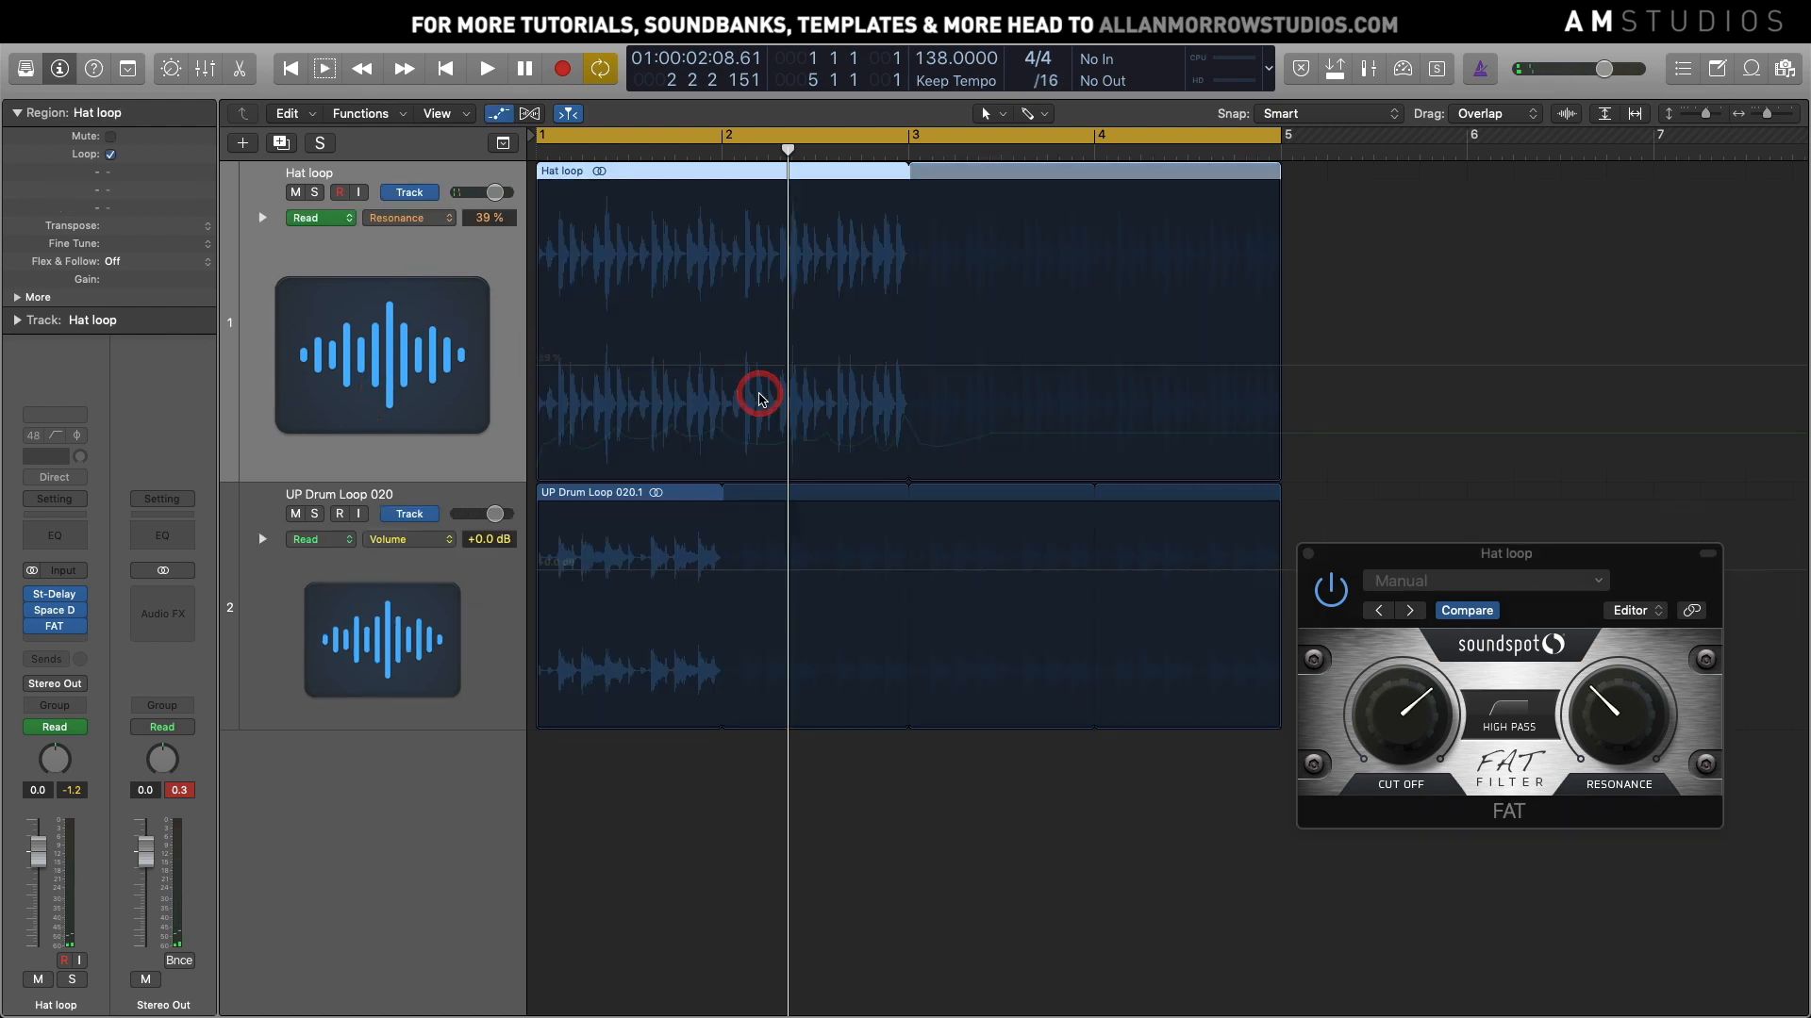
Display the hat loop's FAT cutoff automation, lower the whole curve to a peak of about 3429 Hz and audition it
click(433, 223)
click(525, 416)
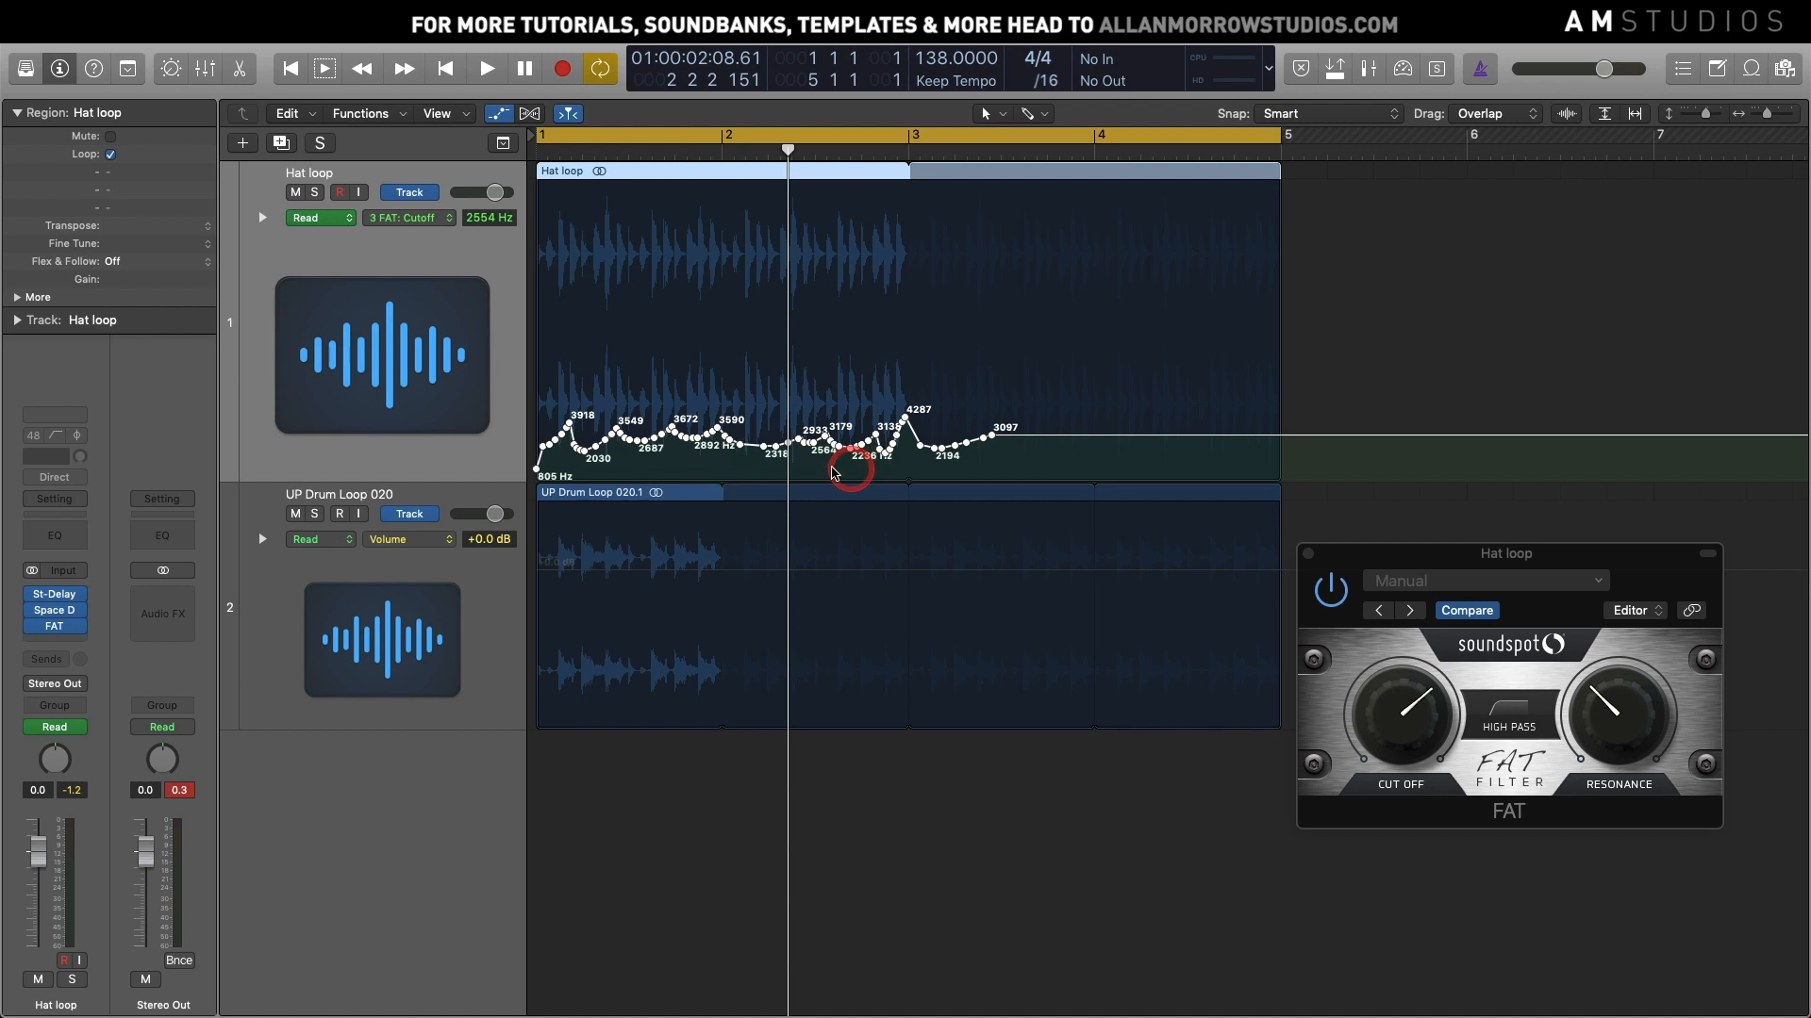
drag(729, 443, 731, 454)
key(space)
key(space)
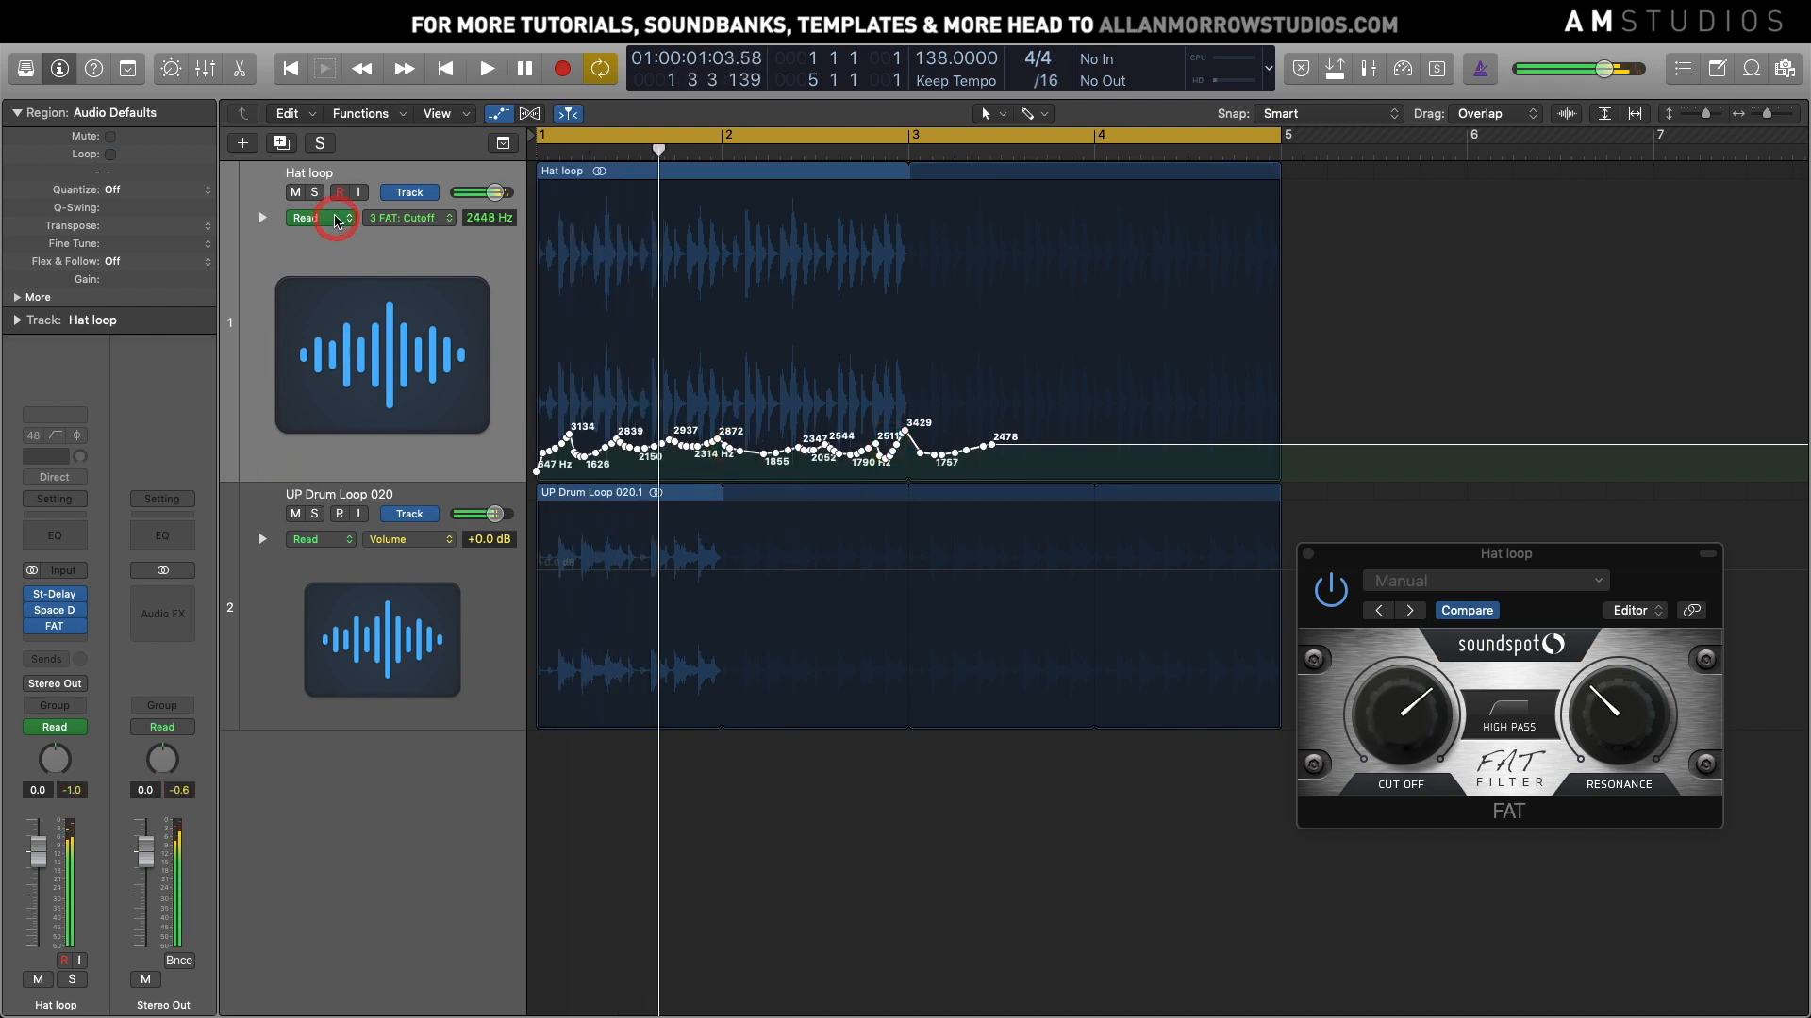
Solo the hat loop, play it from the start and raise the FAT filter's resonance
click(315, 192)
key(Return)
key(space)
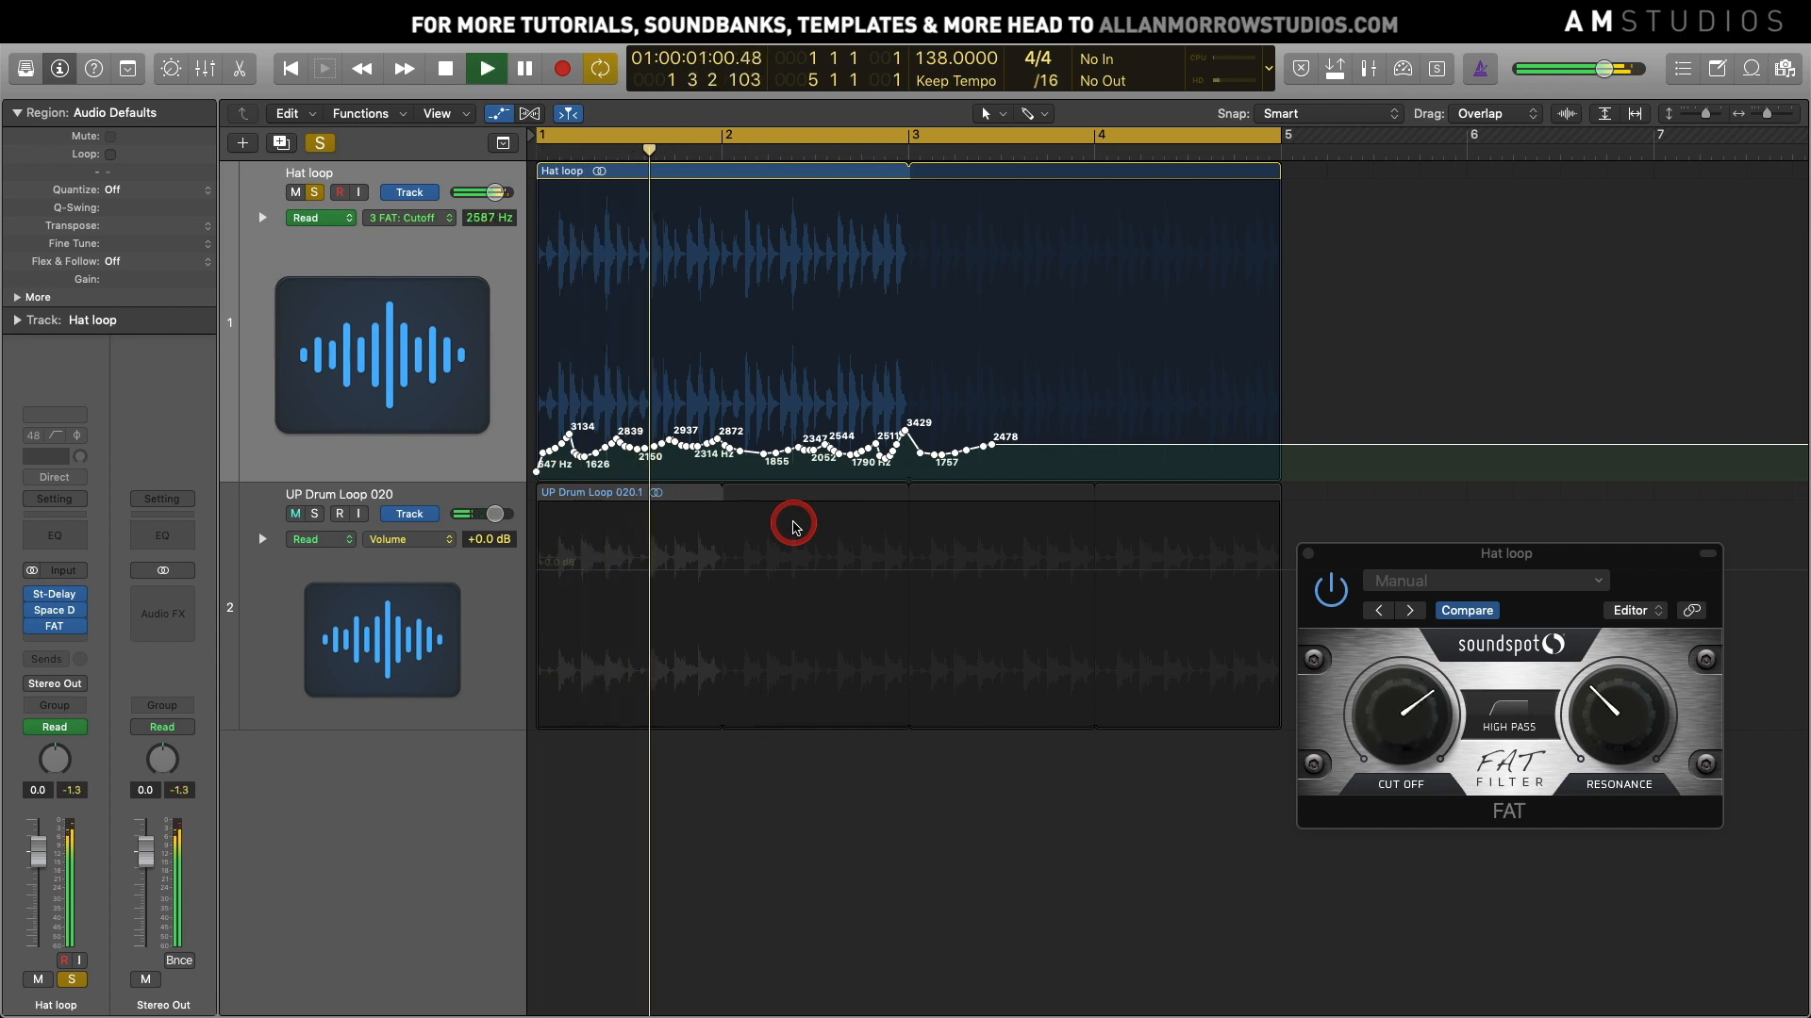
drag(1634, 705, 1639, 691)
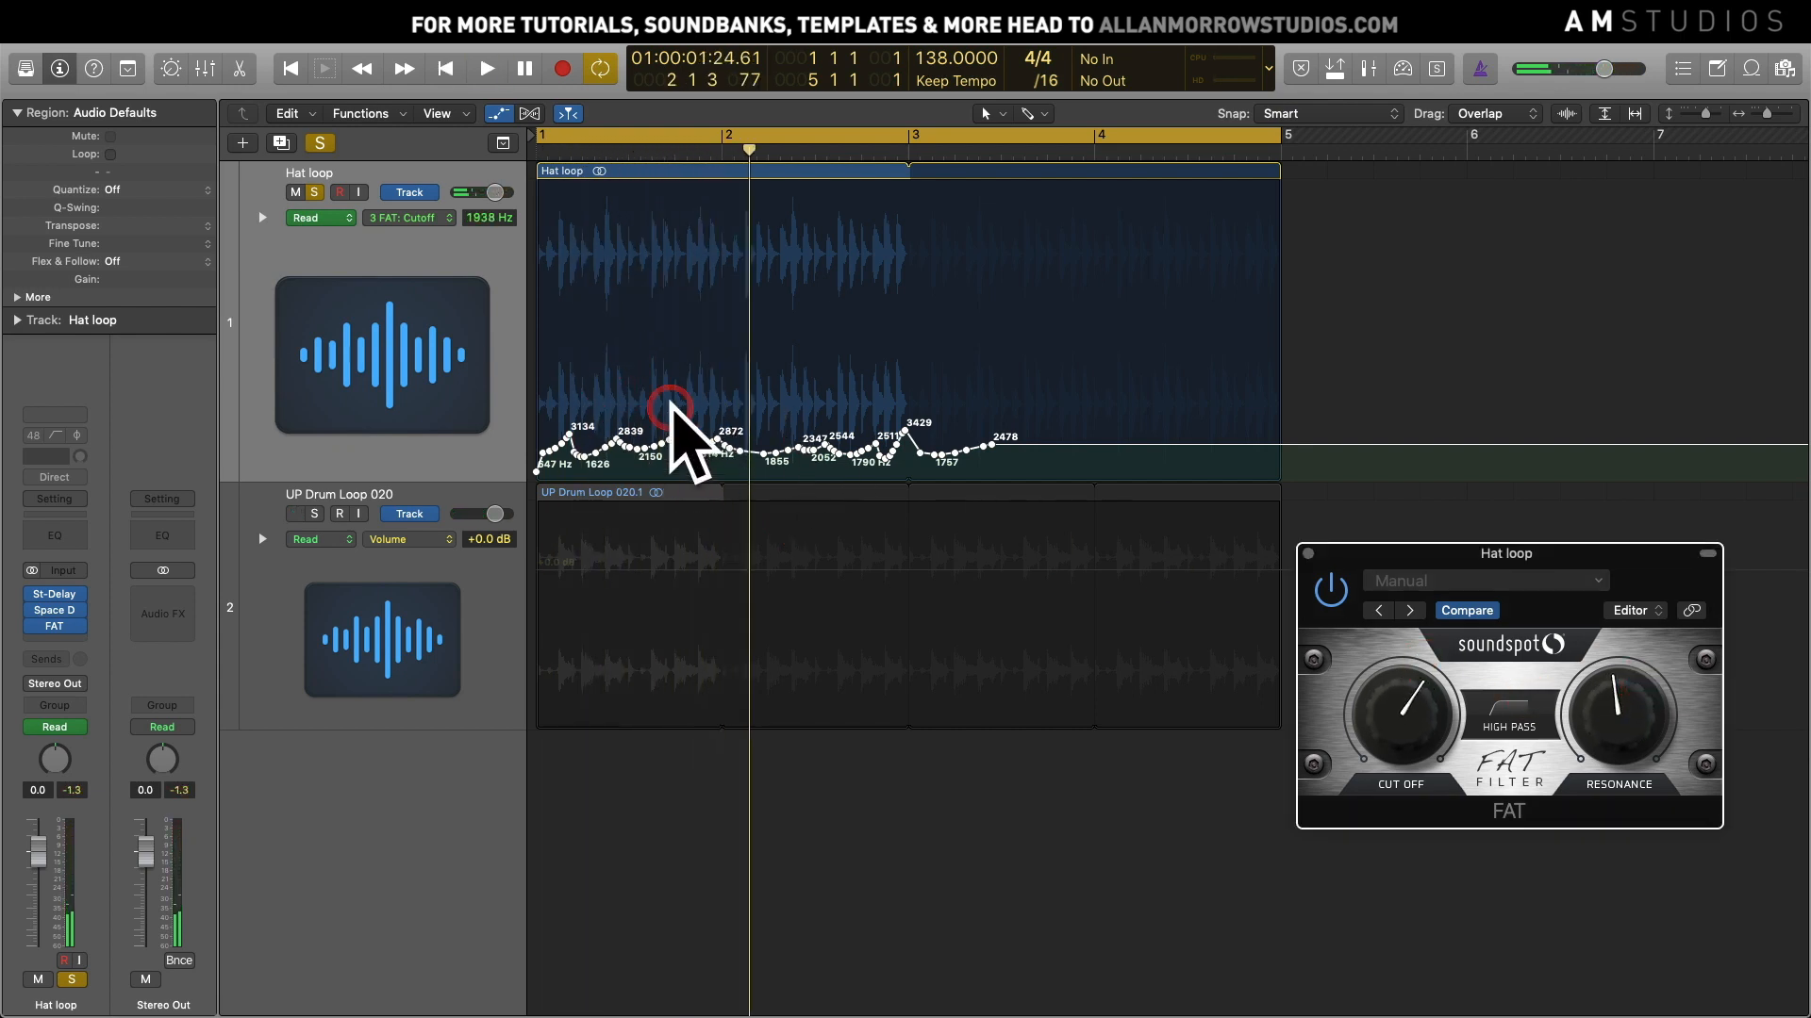
Try a freehand cutoff automation curve on the hat loop with a peak of about 10258 Hz and listen to it
mouse_move(555, 388)
mouse_down()
mouse_move(660, 365)
mouse_move(910, 444)
mouse_move(925, 570)
mouse_up()
key(space)
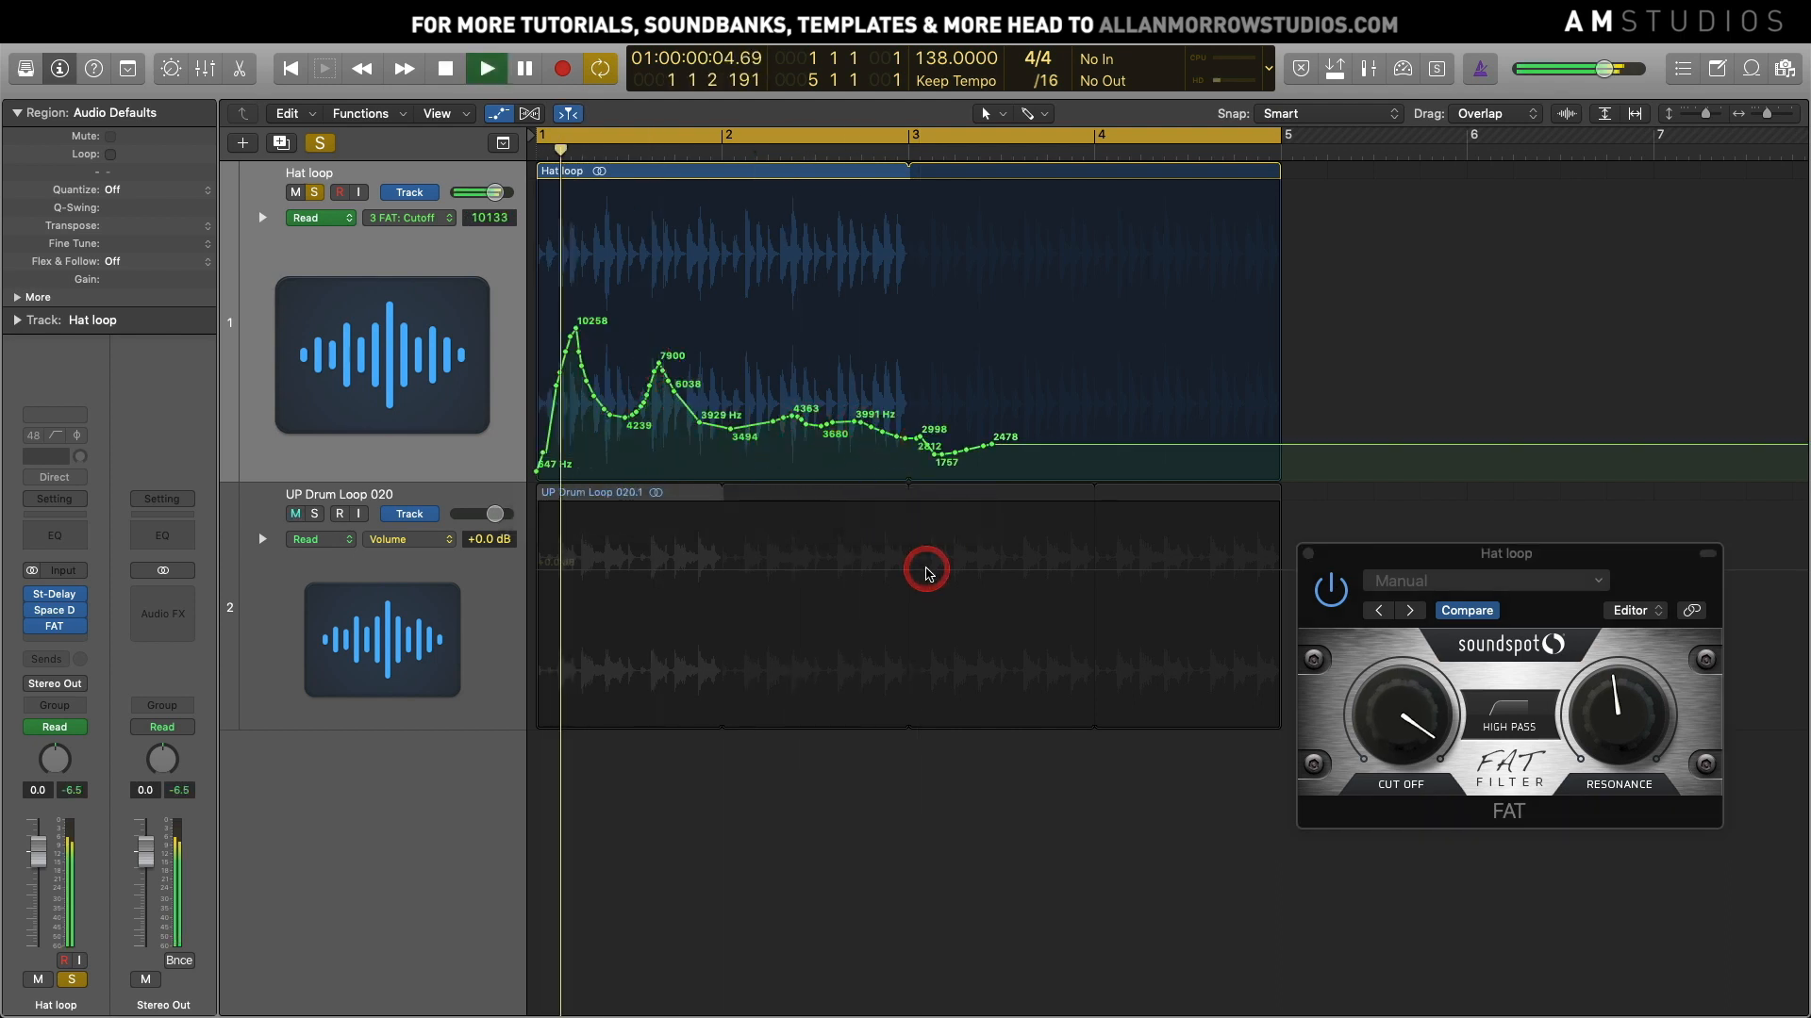
key(space)
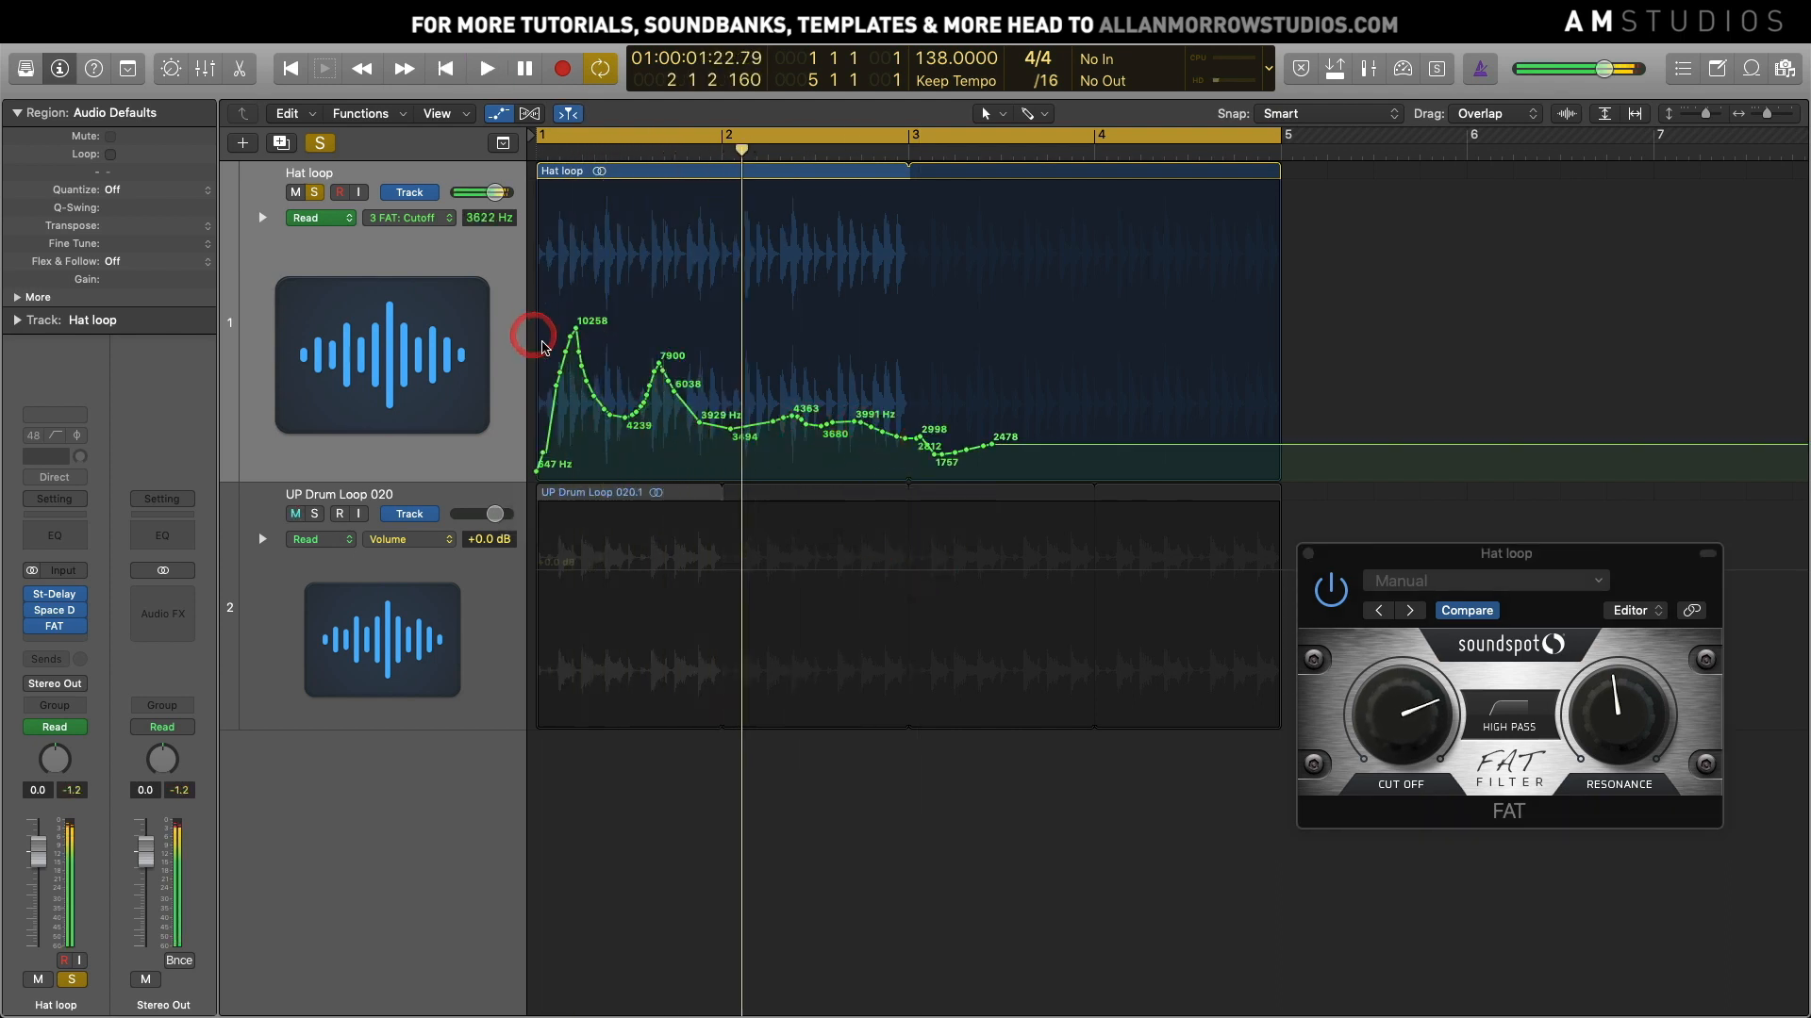
Redraw the hat loop's cutoff automation as a gentler curve peaking at about 5356 Hz and listen to it
mouse_move(641, 439)
mouse_down()
mouse_move(829, 433)
mouse_move(959, 494)
mouse_up()
key(space)
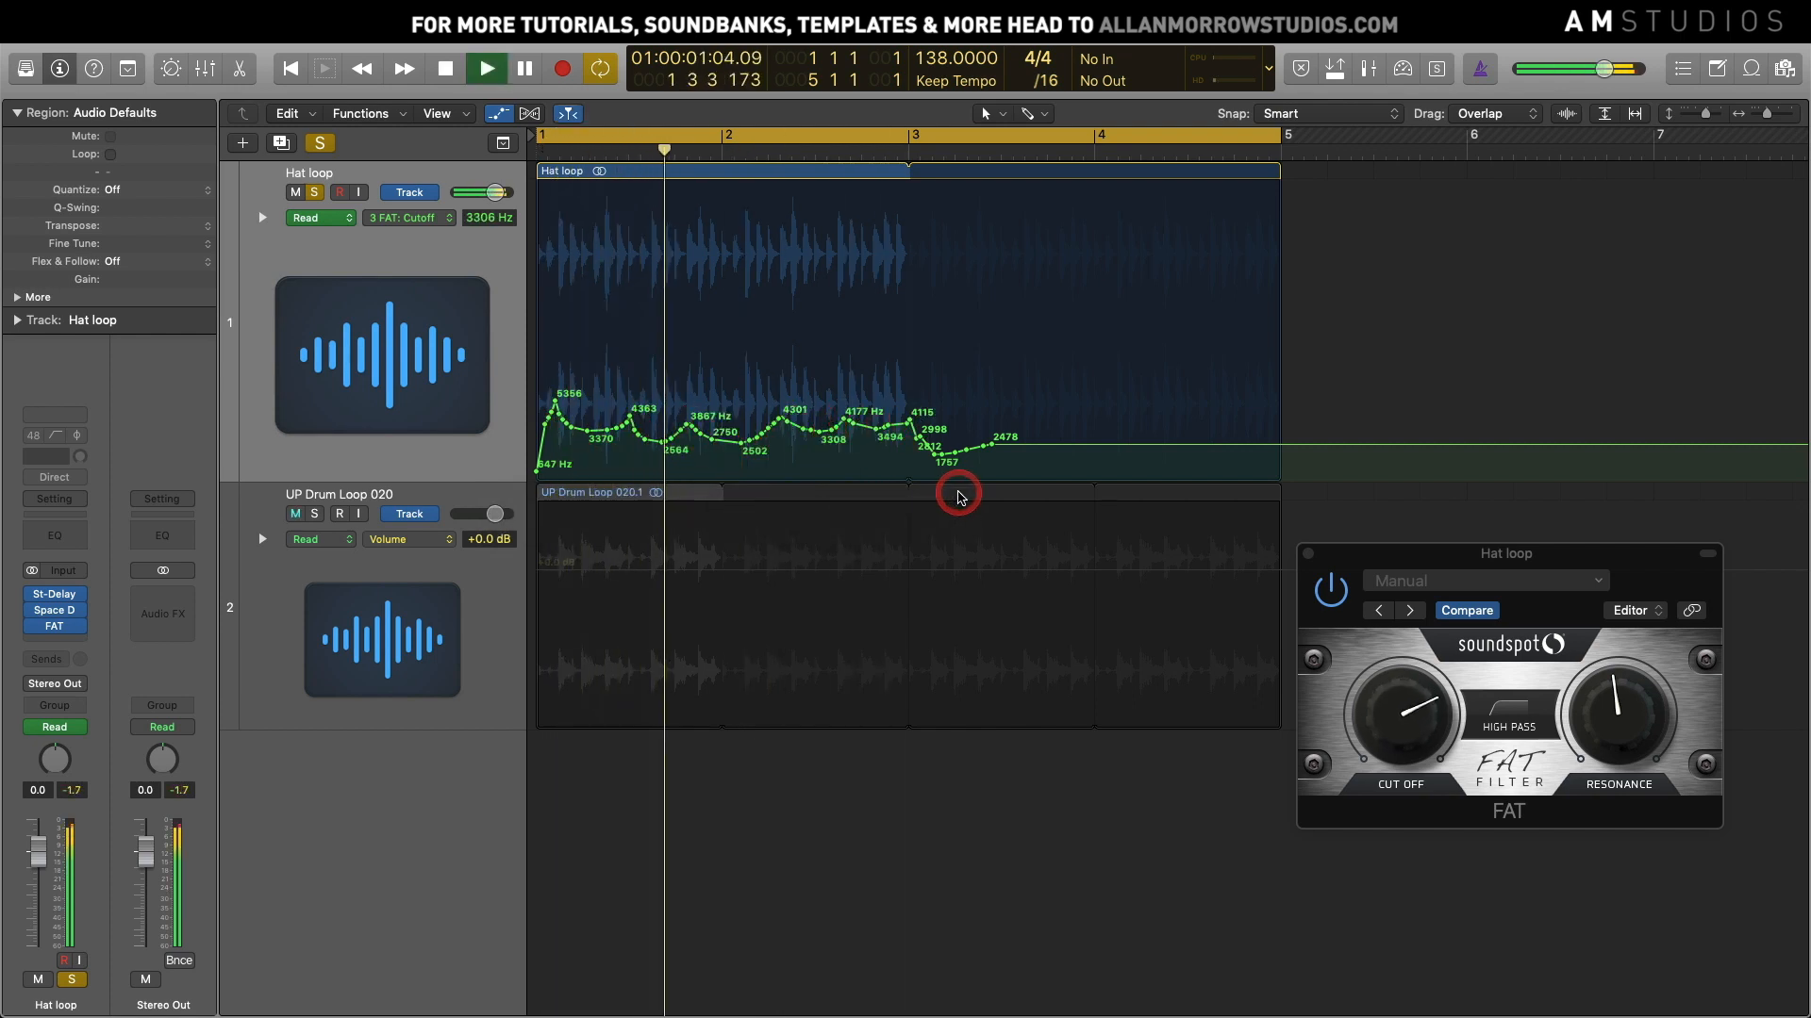
key(space)
click(699, 421)
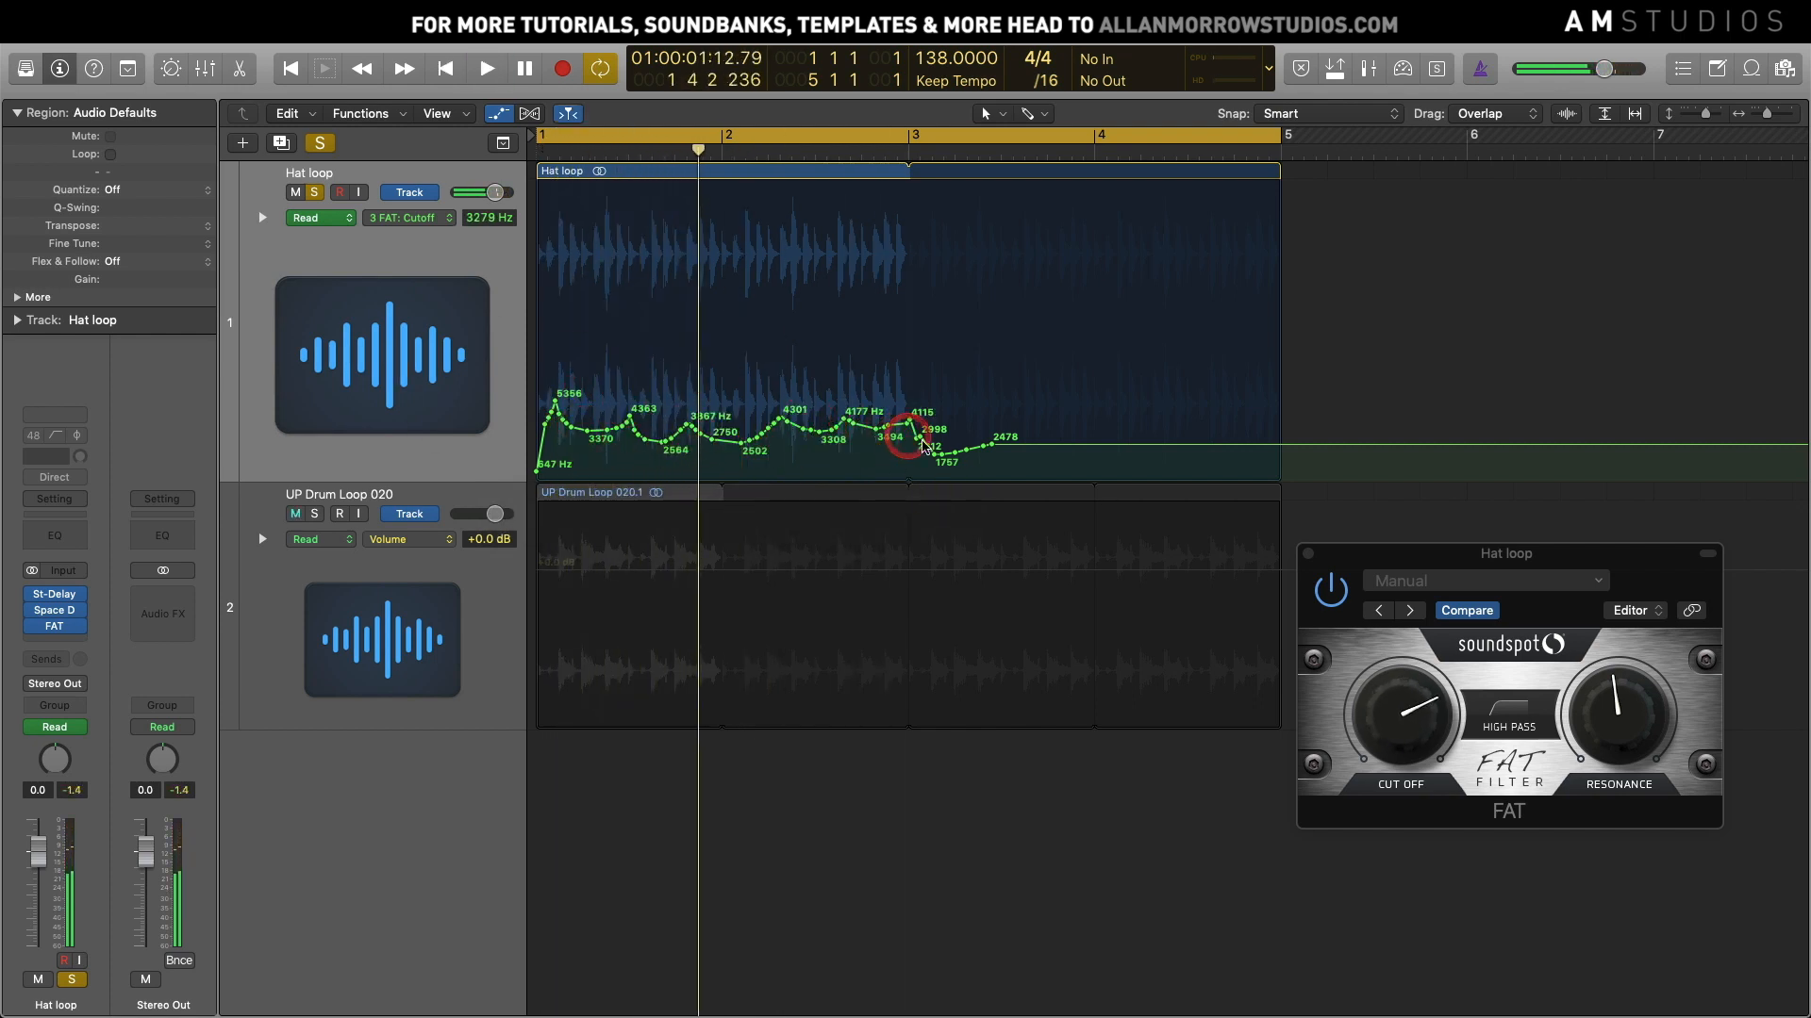
Lower all of the hat loop's cutoff automation points to a peak of about 2780 Hz and audition the loop
drag(1011, 464, 489, 373)
drag(567, 421, 564, 457)
click(671, 389)
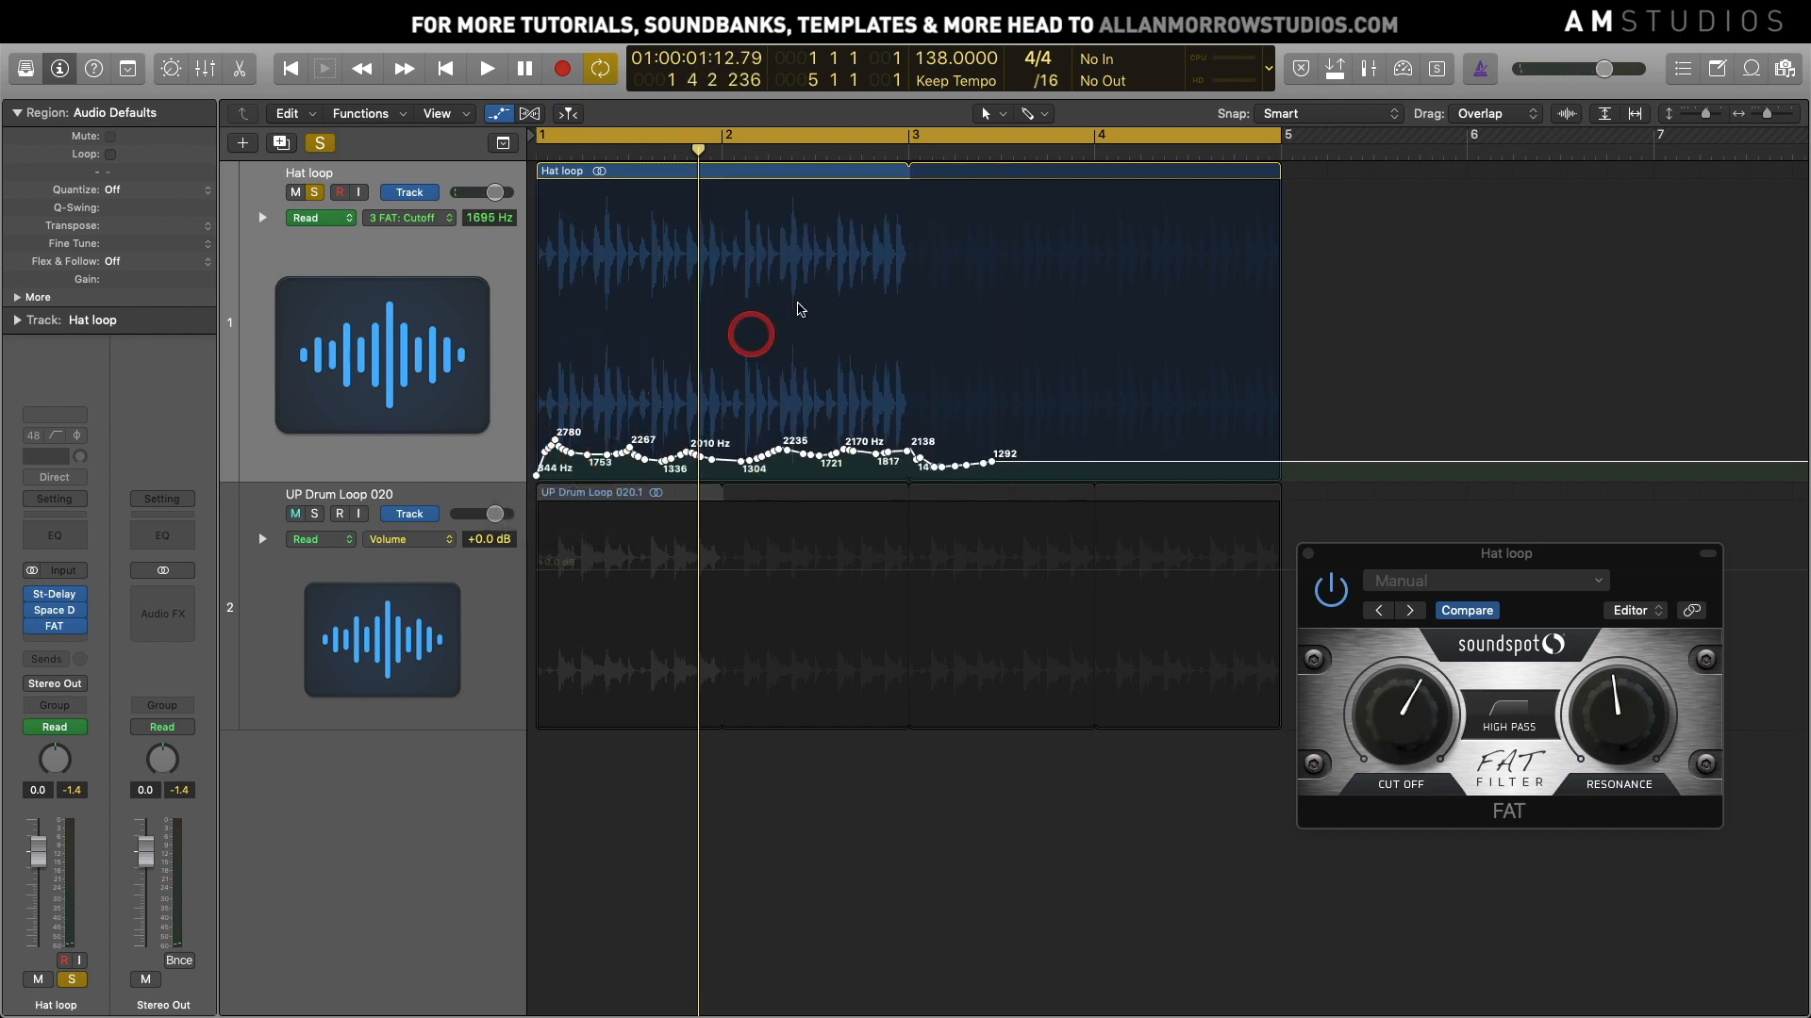
key(space)
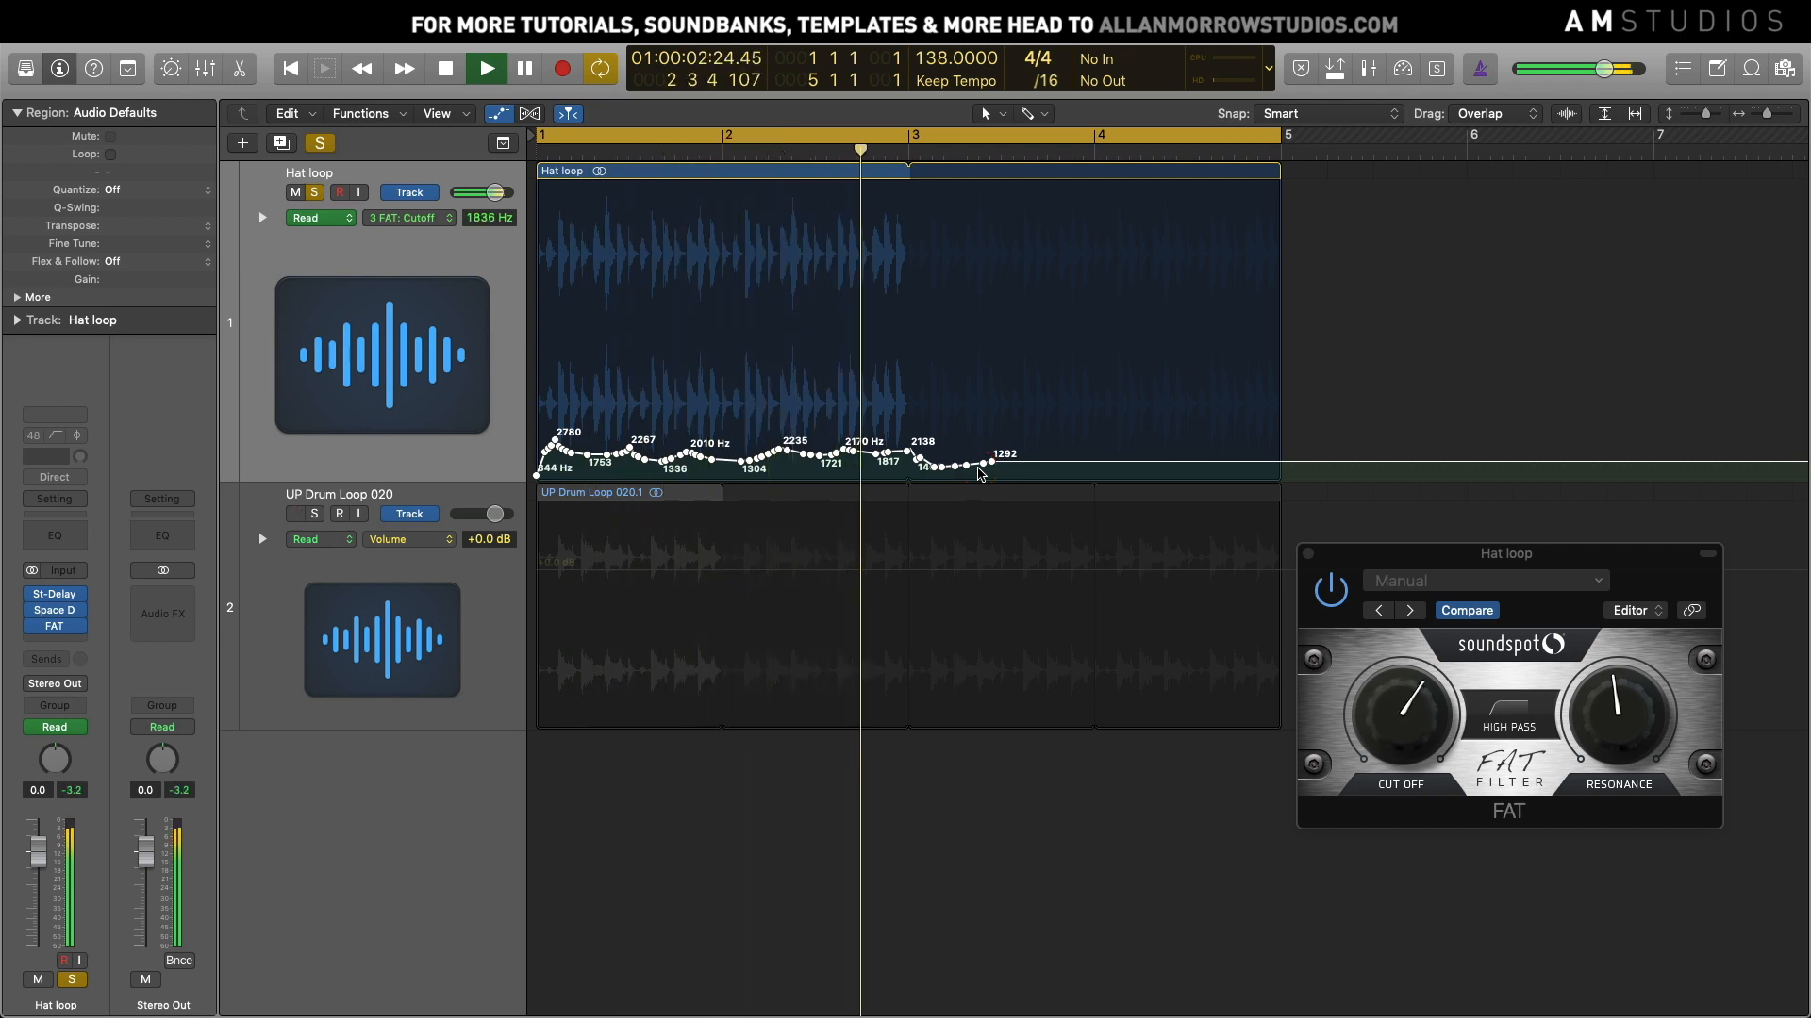
Replay the soloed hat loop from the start and fine-tune the FAT filter's resonance
key(Return)
click(1366, 524)
mouse_move(1628, 728)
mouse_down()
mouse_move(1630, 746)
mouse_move(1636, 627)
mouse_move(1610, 872)
mouse_move(1620, 722)
mouse_up()
key(Return)
key(space)
key(space)
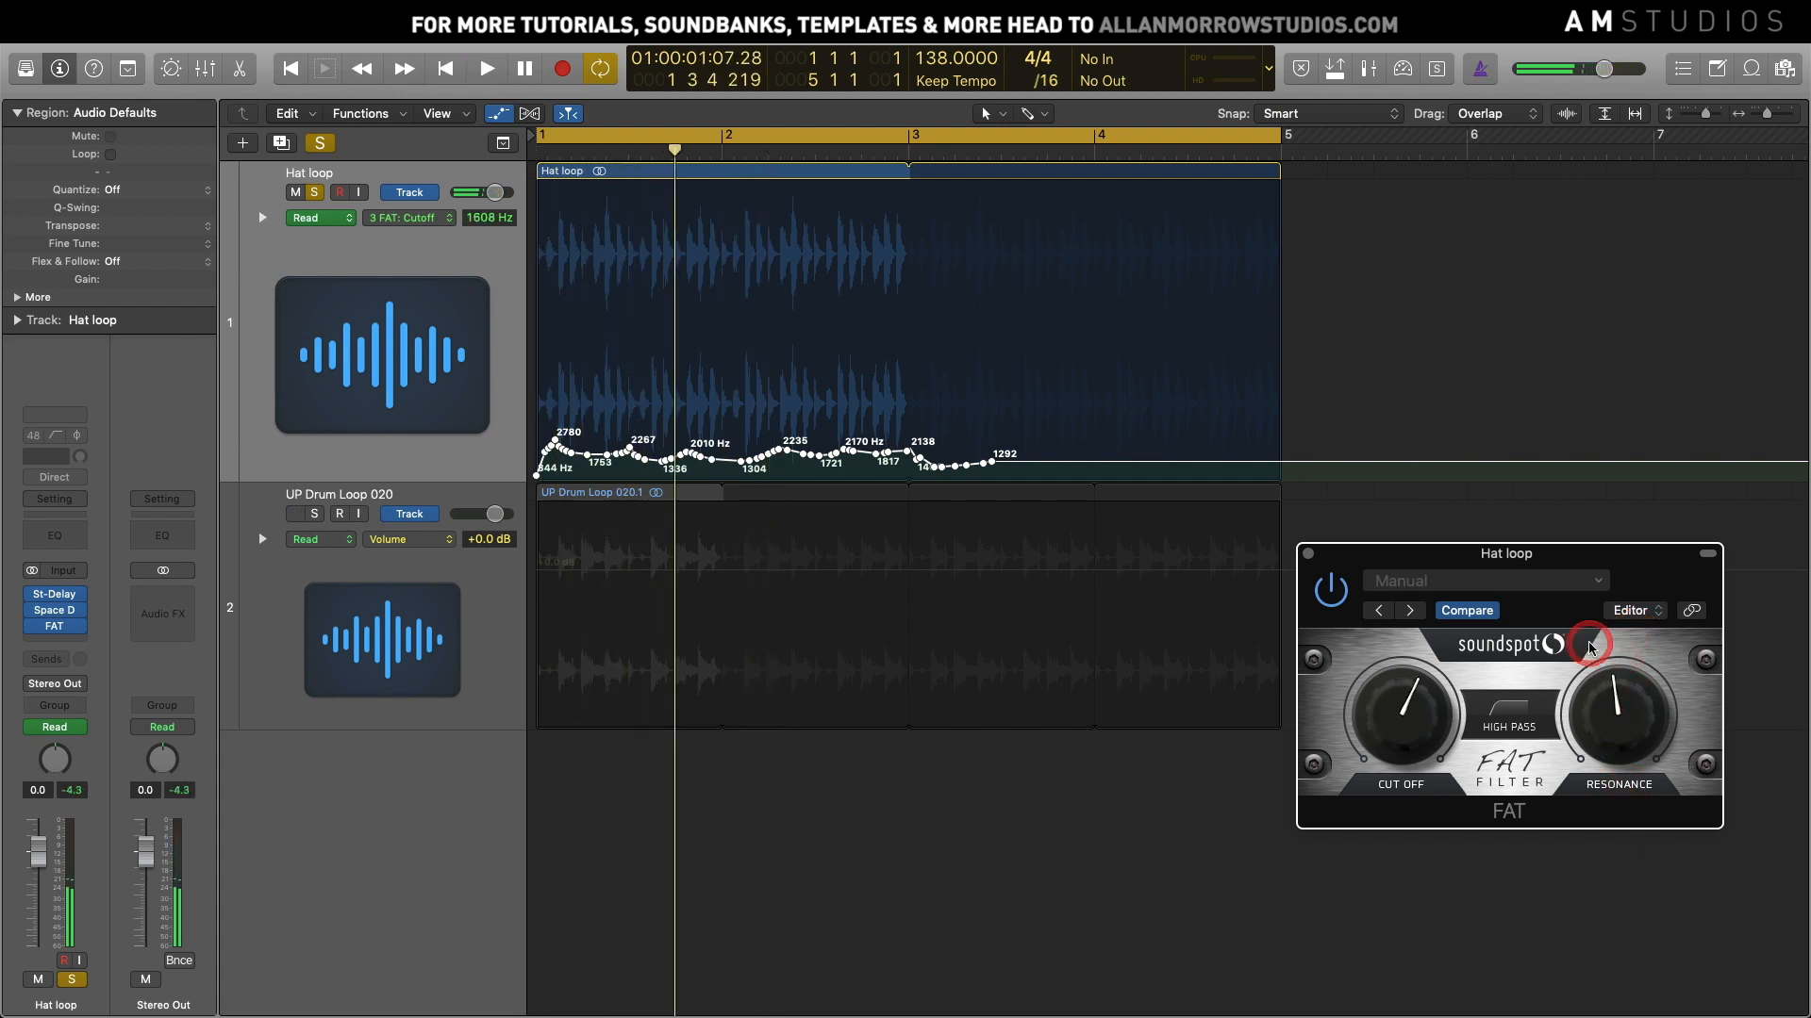
Raise the hat loop's whole cutoff curve to a peak of about 3090 Hz while auditioning it
key(space)
drag(602, 454, 599, 453)
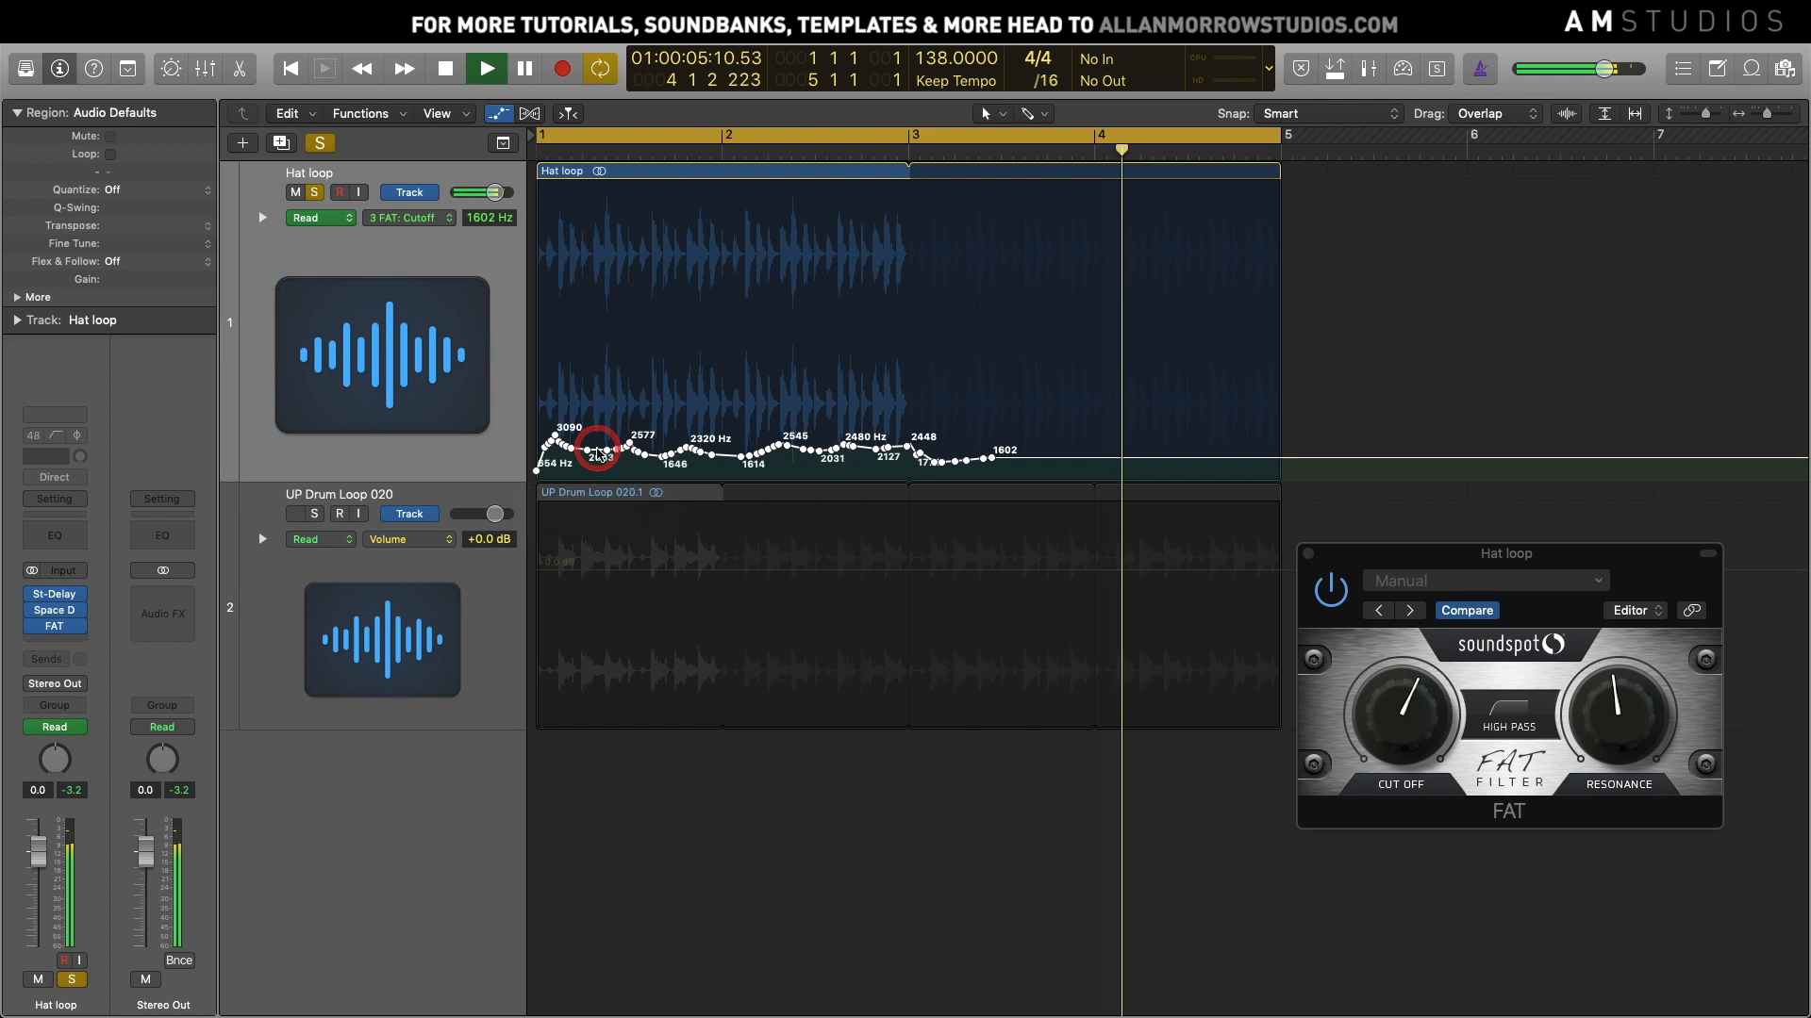
key(space)
key(space)
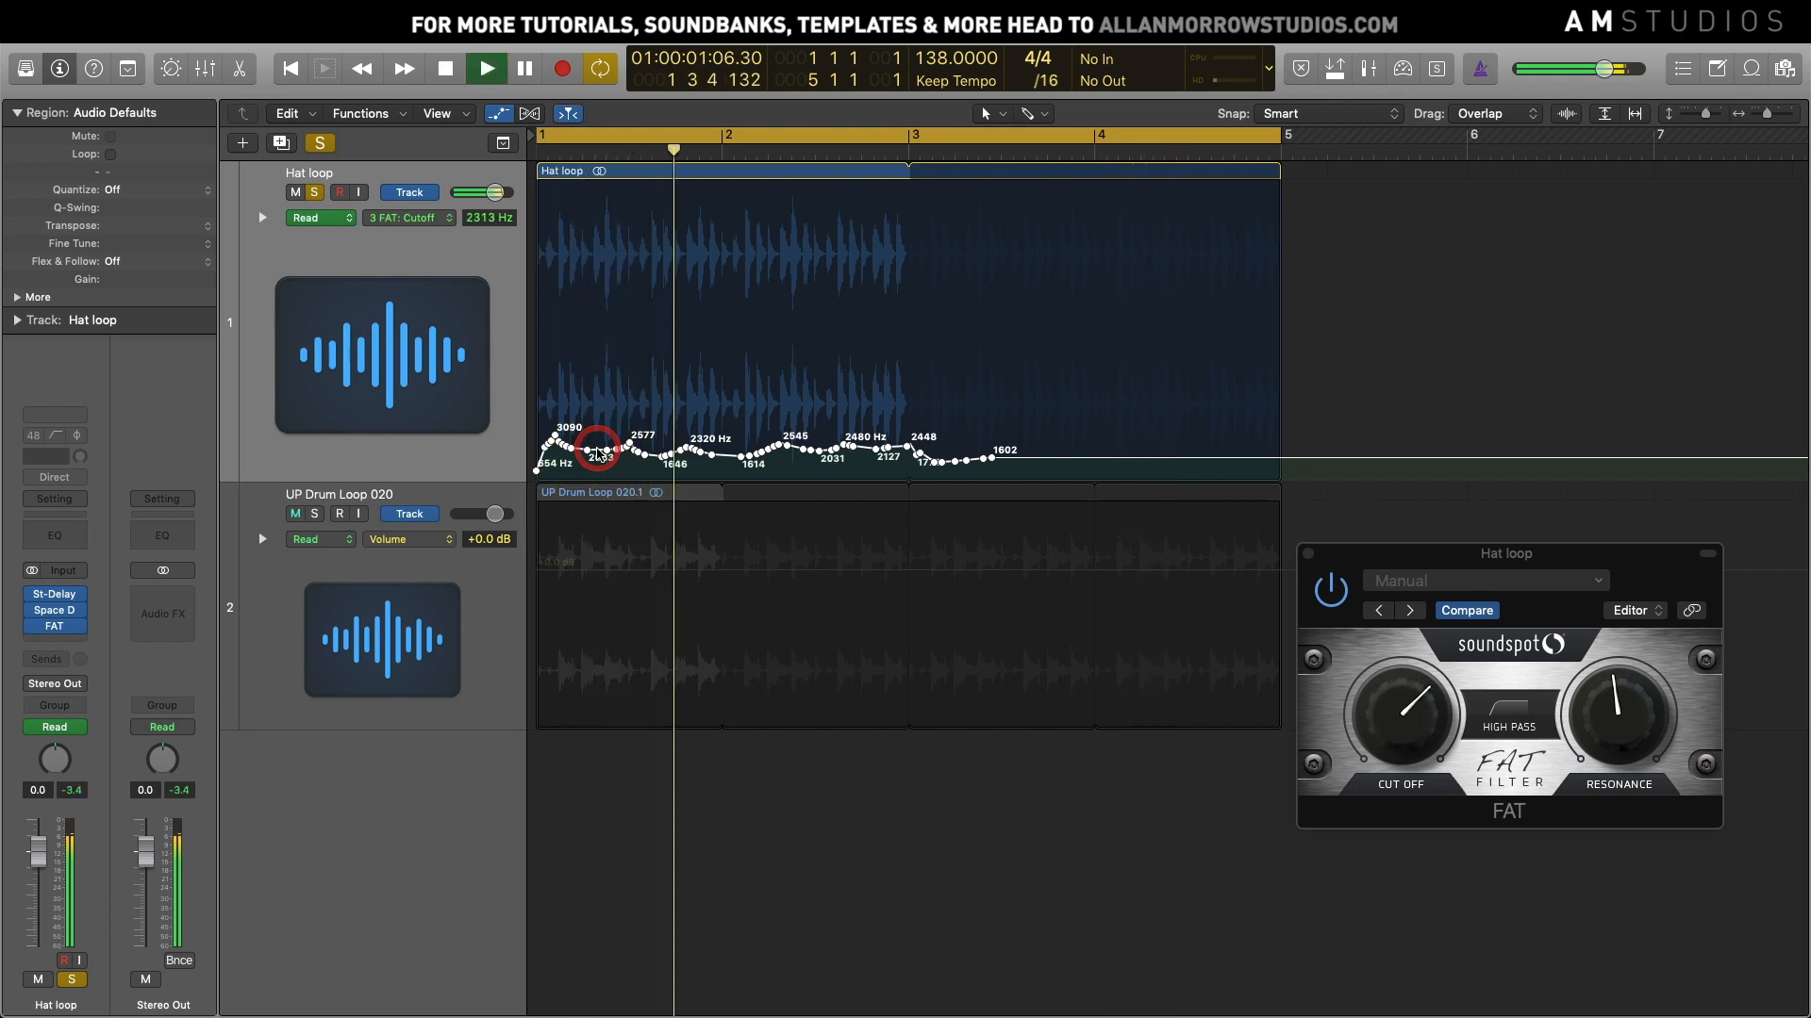
key(space)
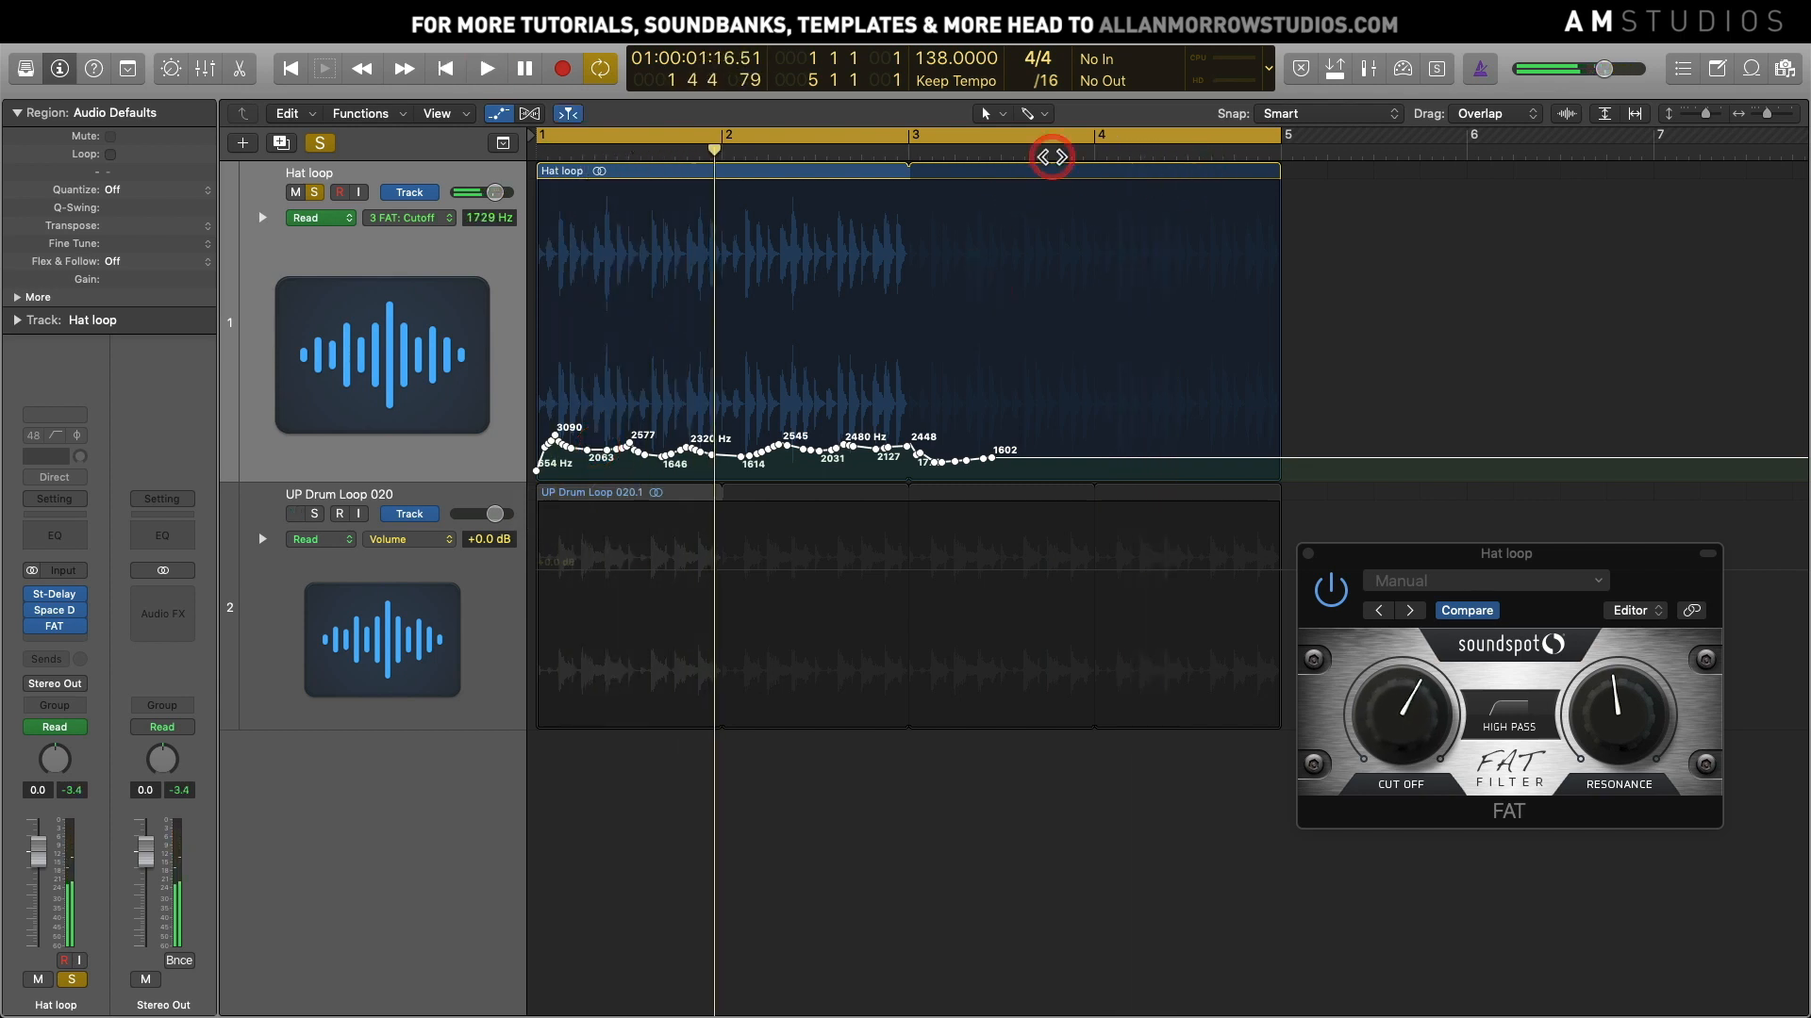
Turn off the hat loop's solo and select the UP Drum Loop 020 track
click(323, 518)
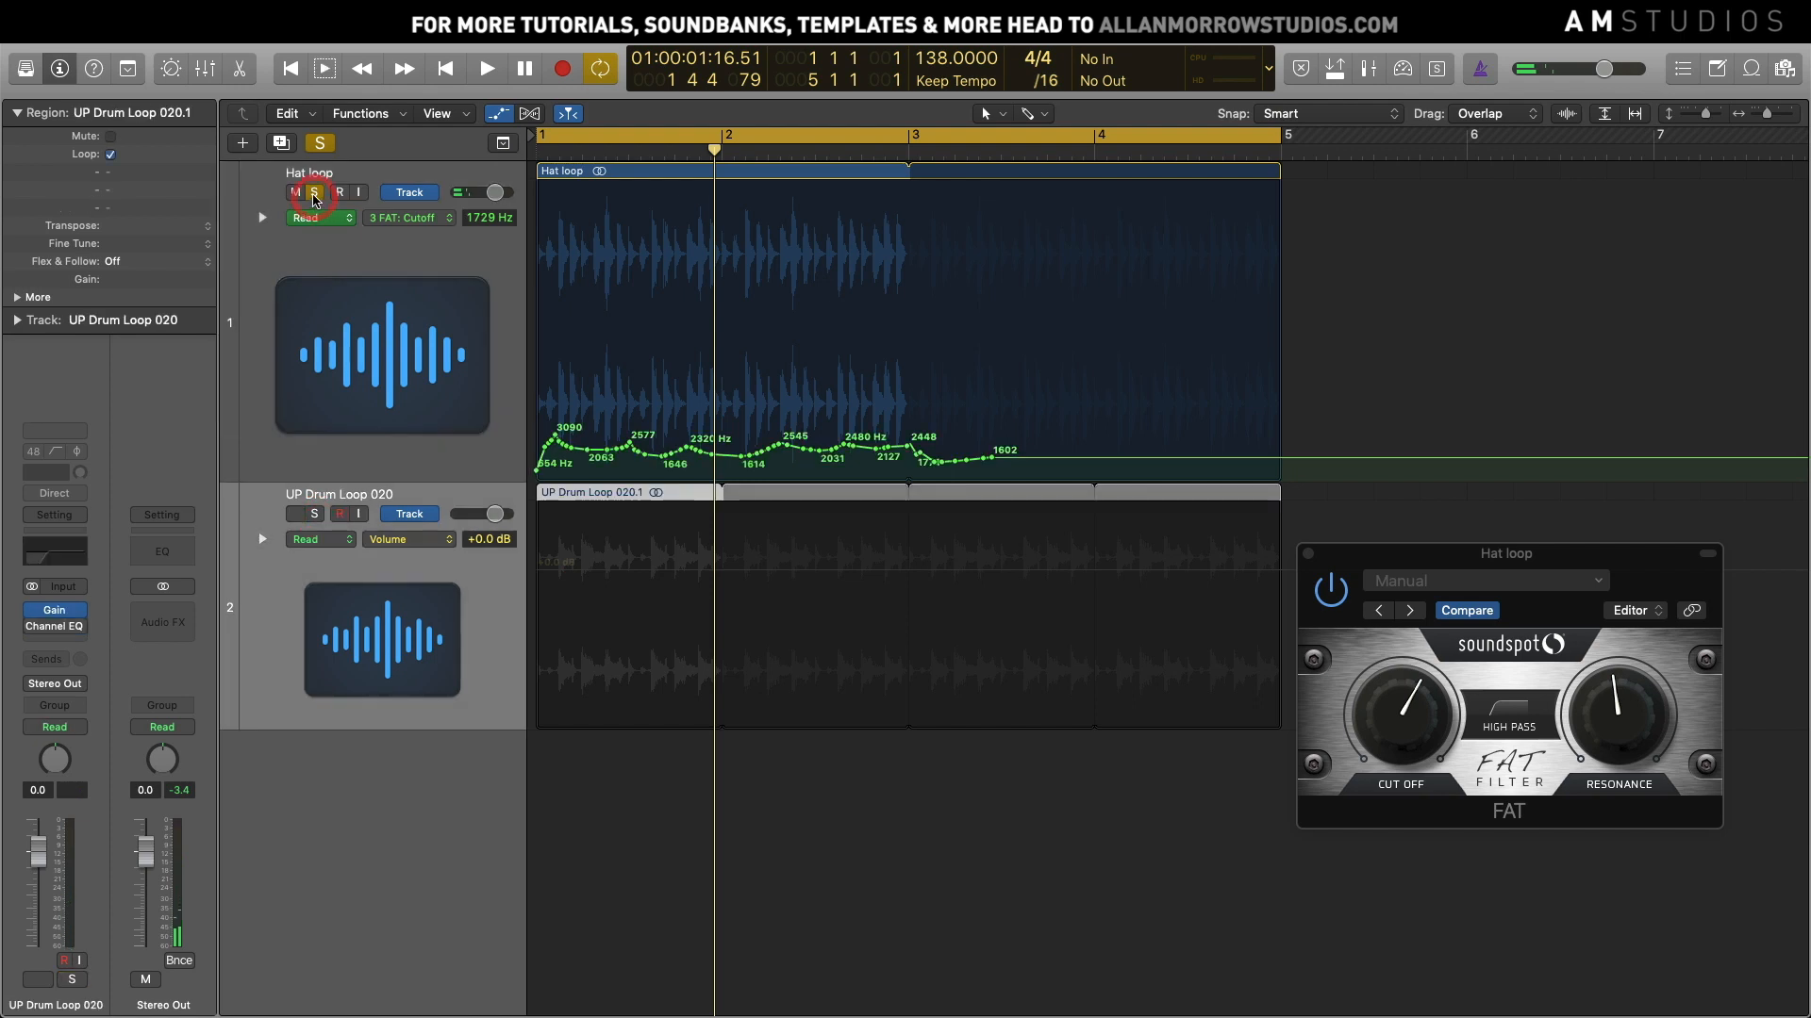
click(314, 194)
click(426, 569)
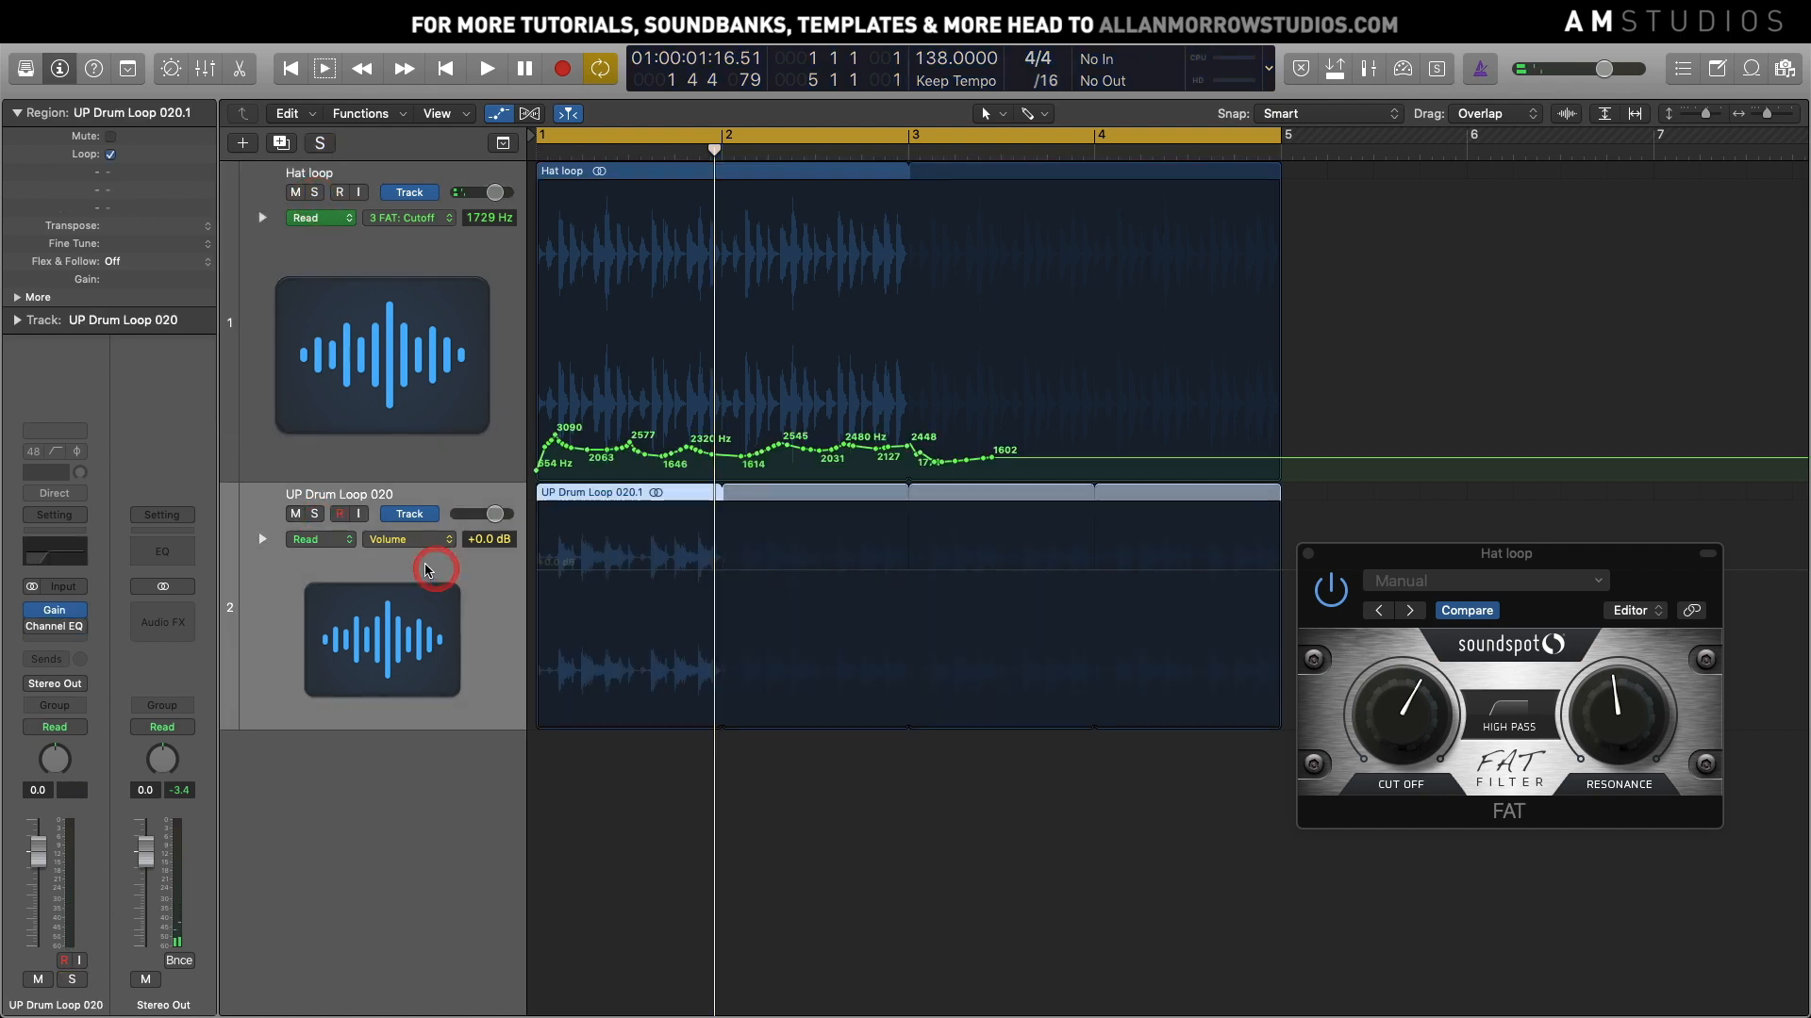
Show the mixer and replace the drum loop's Channel EQ with a copy of the hat loop's Space D reverb
click(202, 71)
click(424, 581)
click(420, 576)
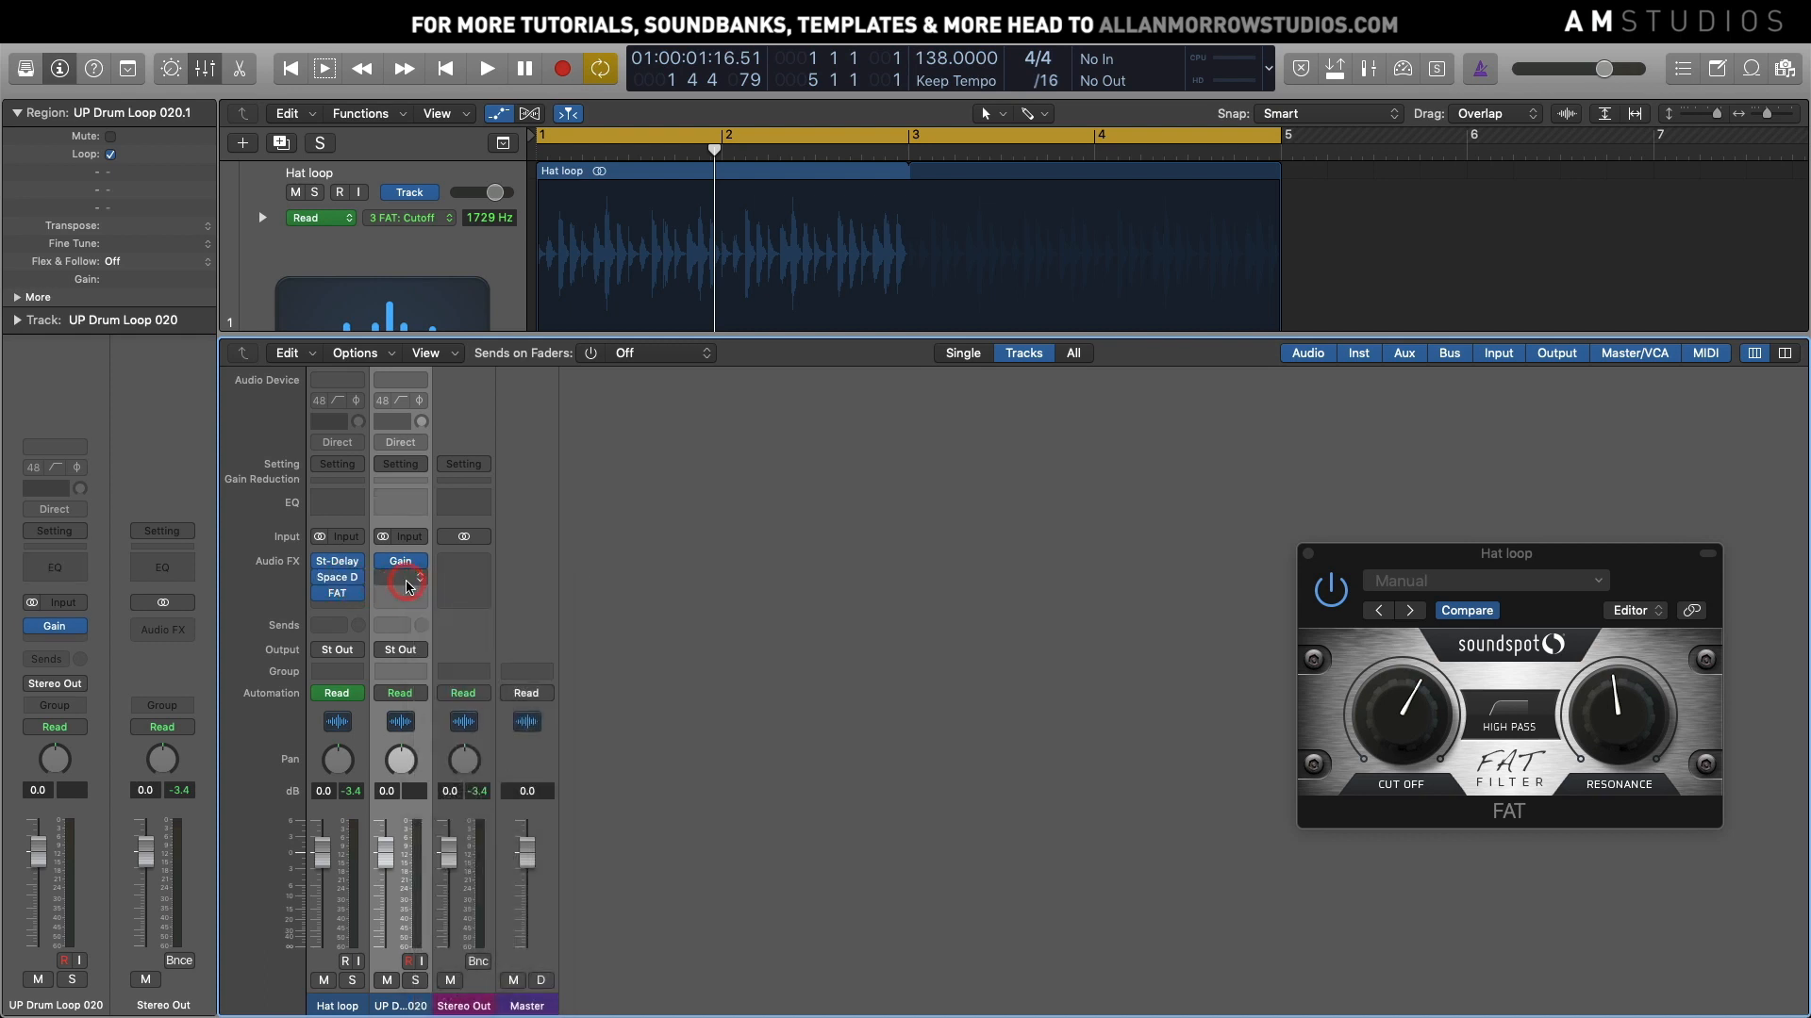
drag(394, 575, 402, 577)
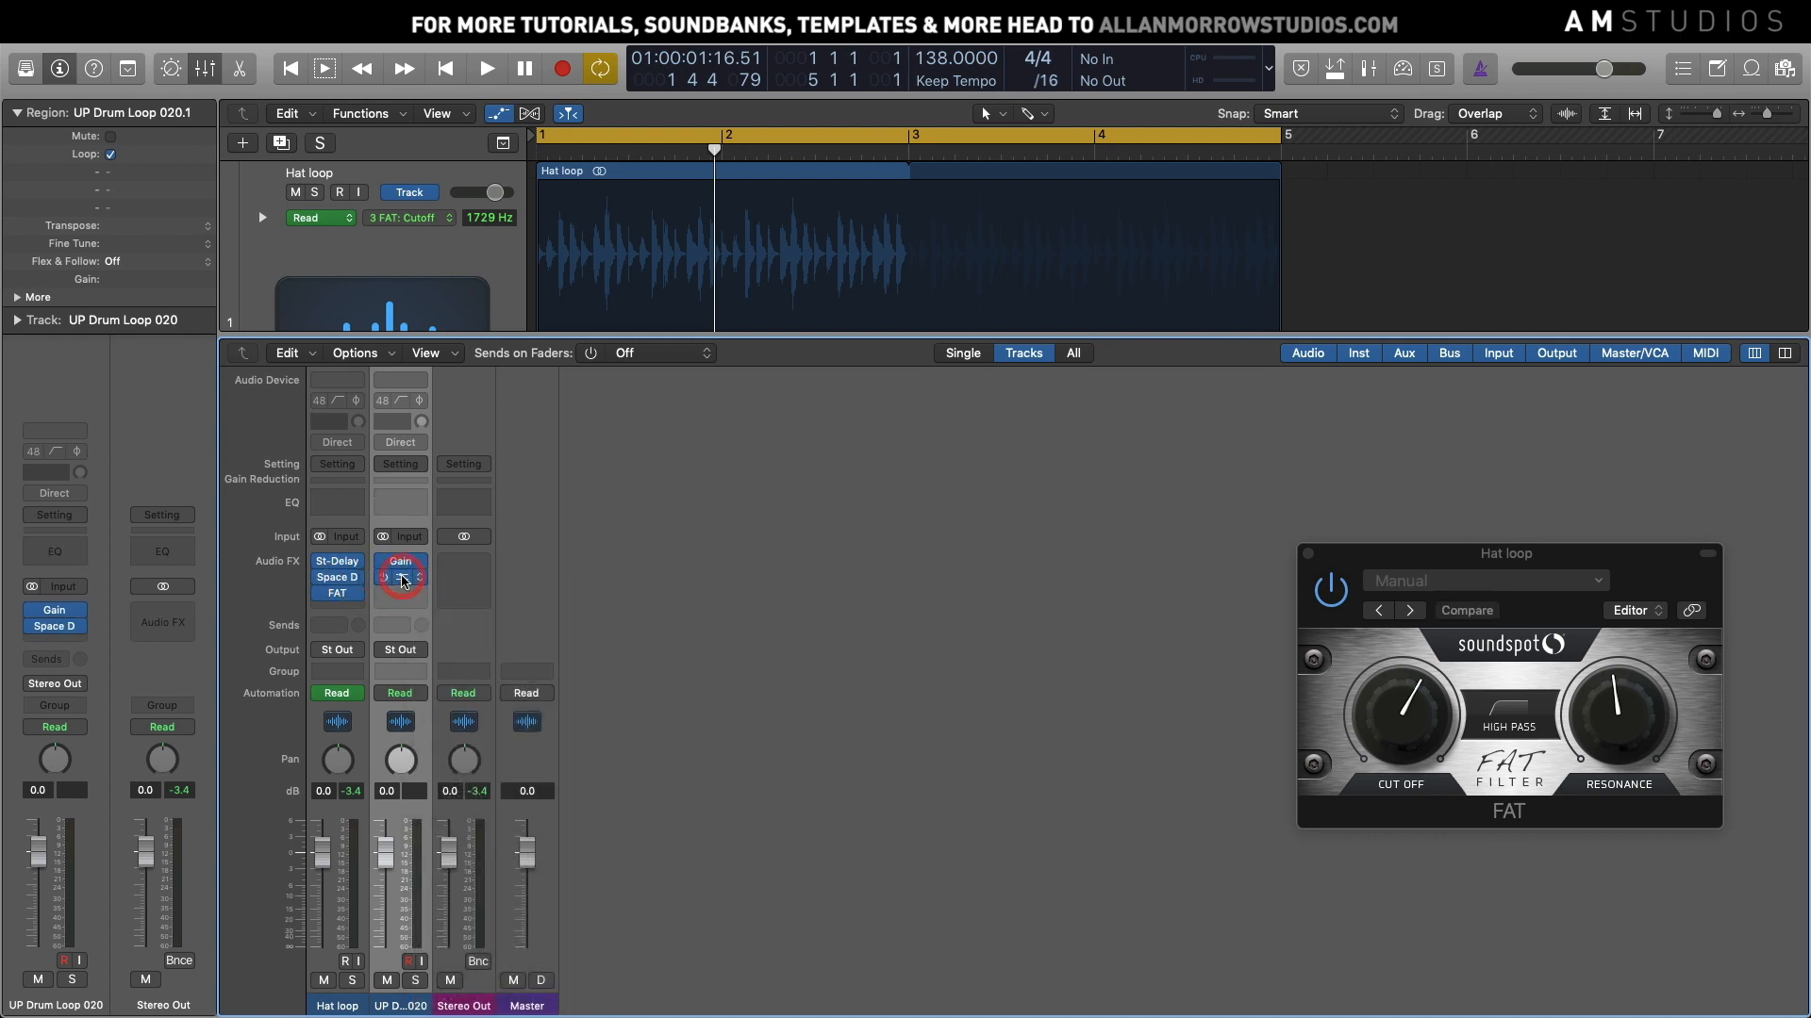
Remove Gain from the drum loop, copy the hat loop's St-Delay and FAT effects onto it and hide the mixer
click(405, 563)
mouse_move(474, 586)
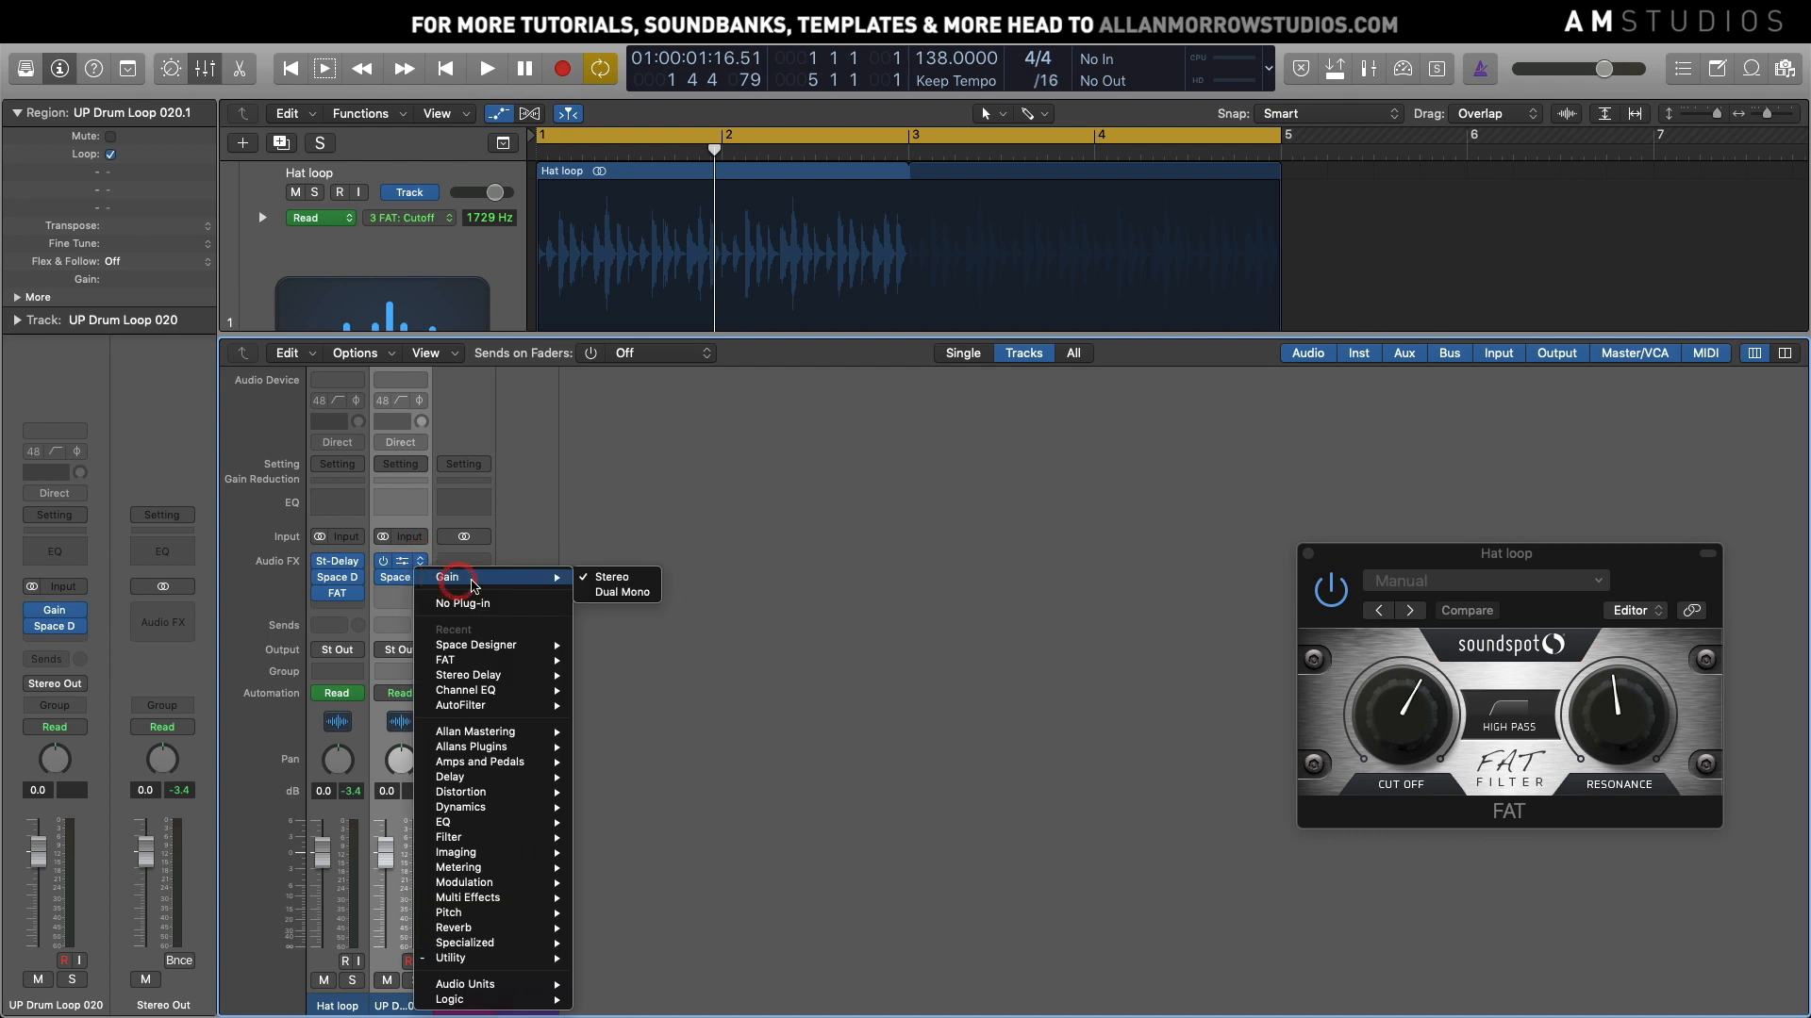
click(342, 568)
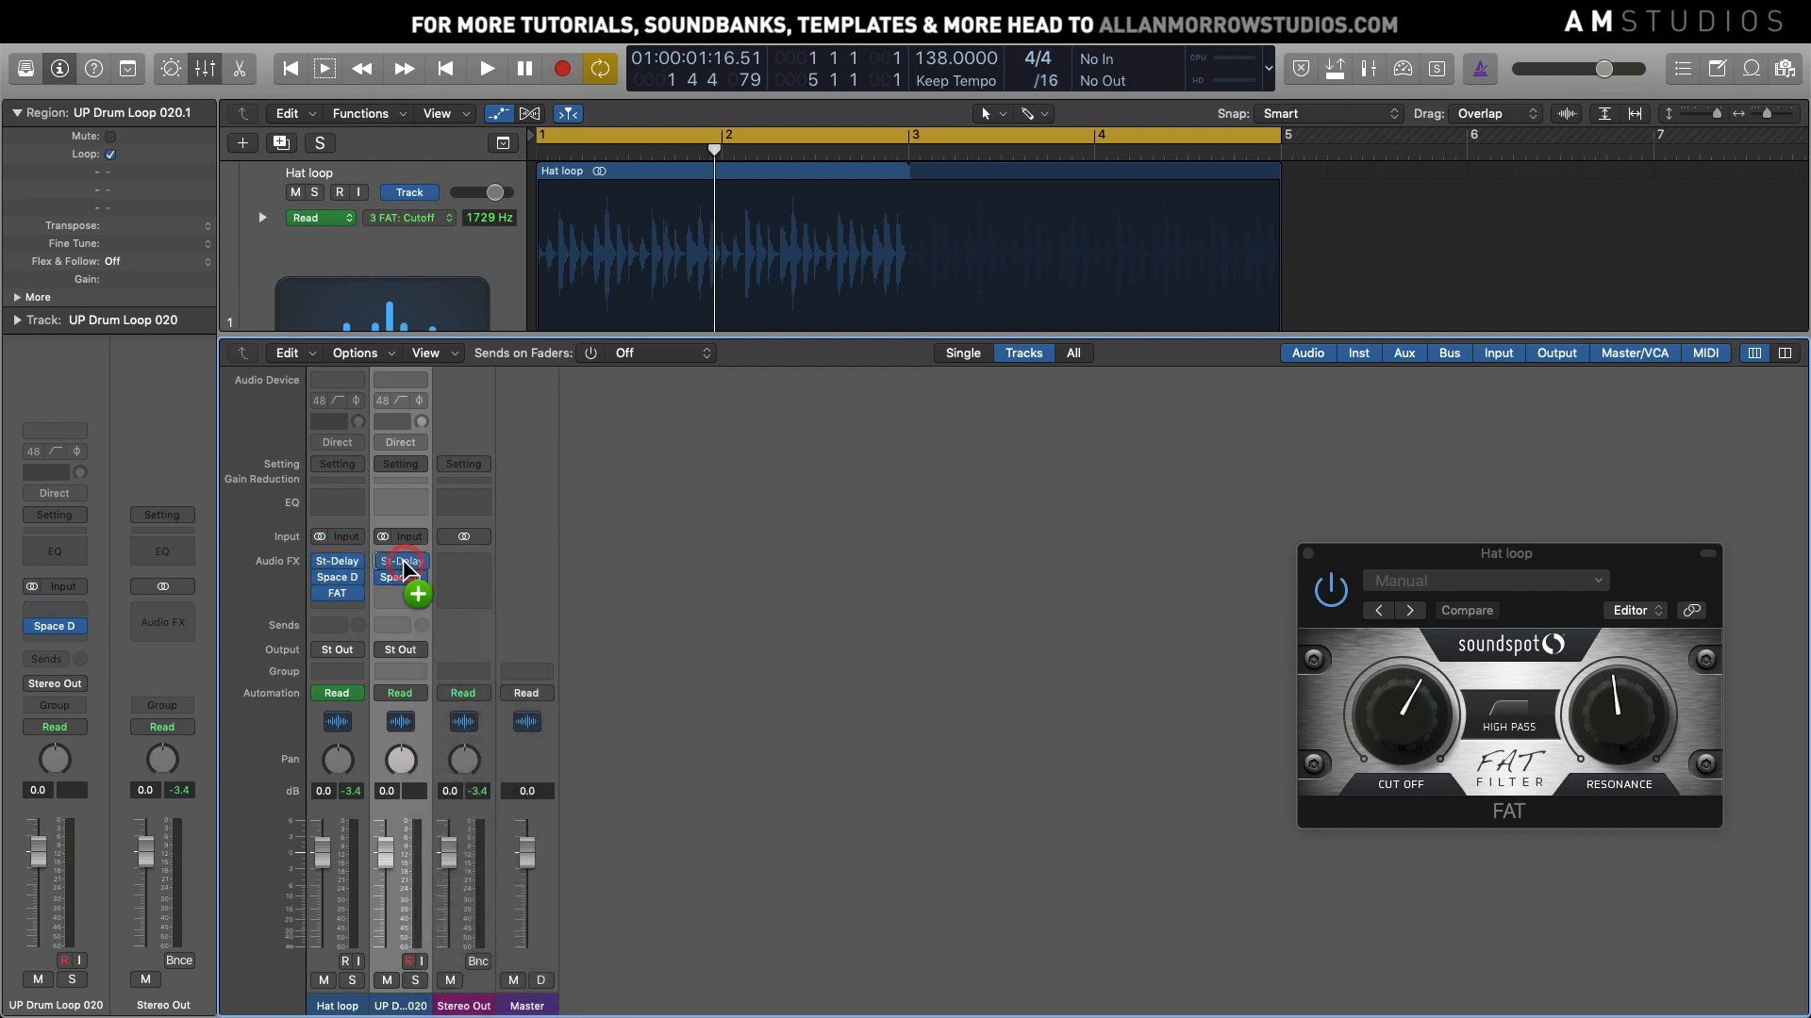
drag(410, 599, 415, 594)
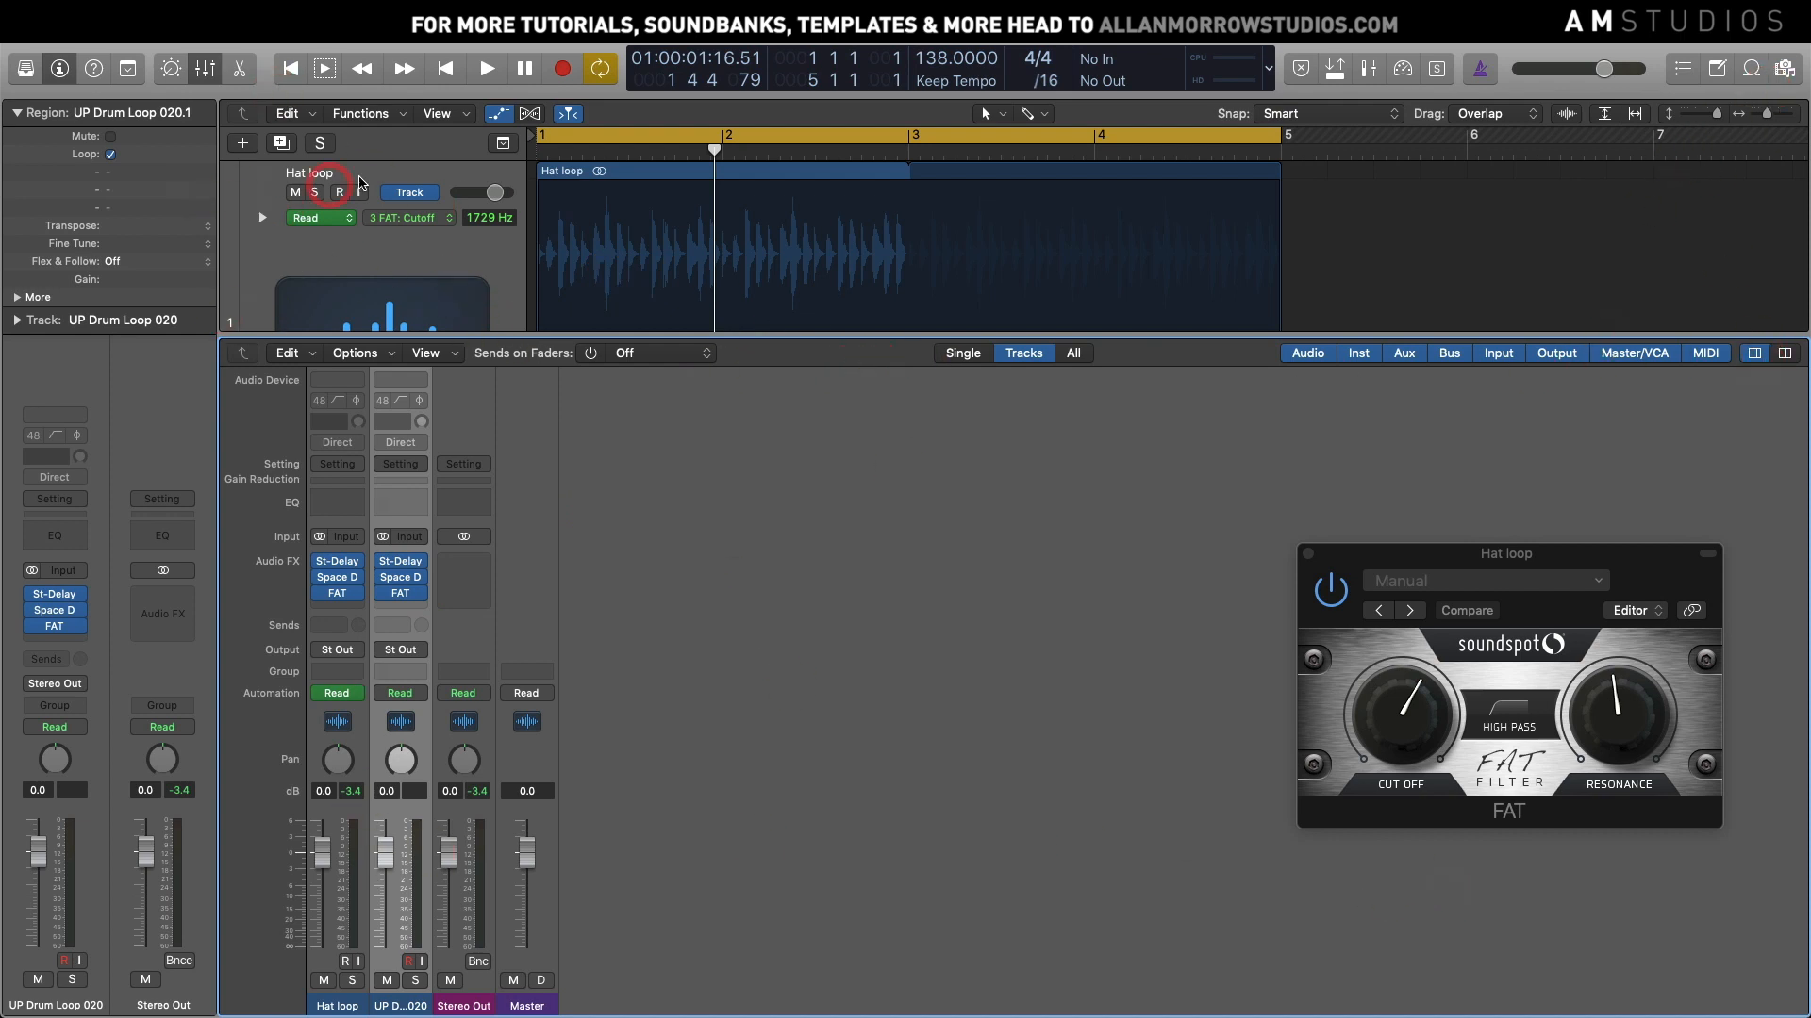
click(208, 68)
Play both loops together, solo UP Drum Loop 020 and audition it with its copied effects
key(space)
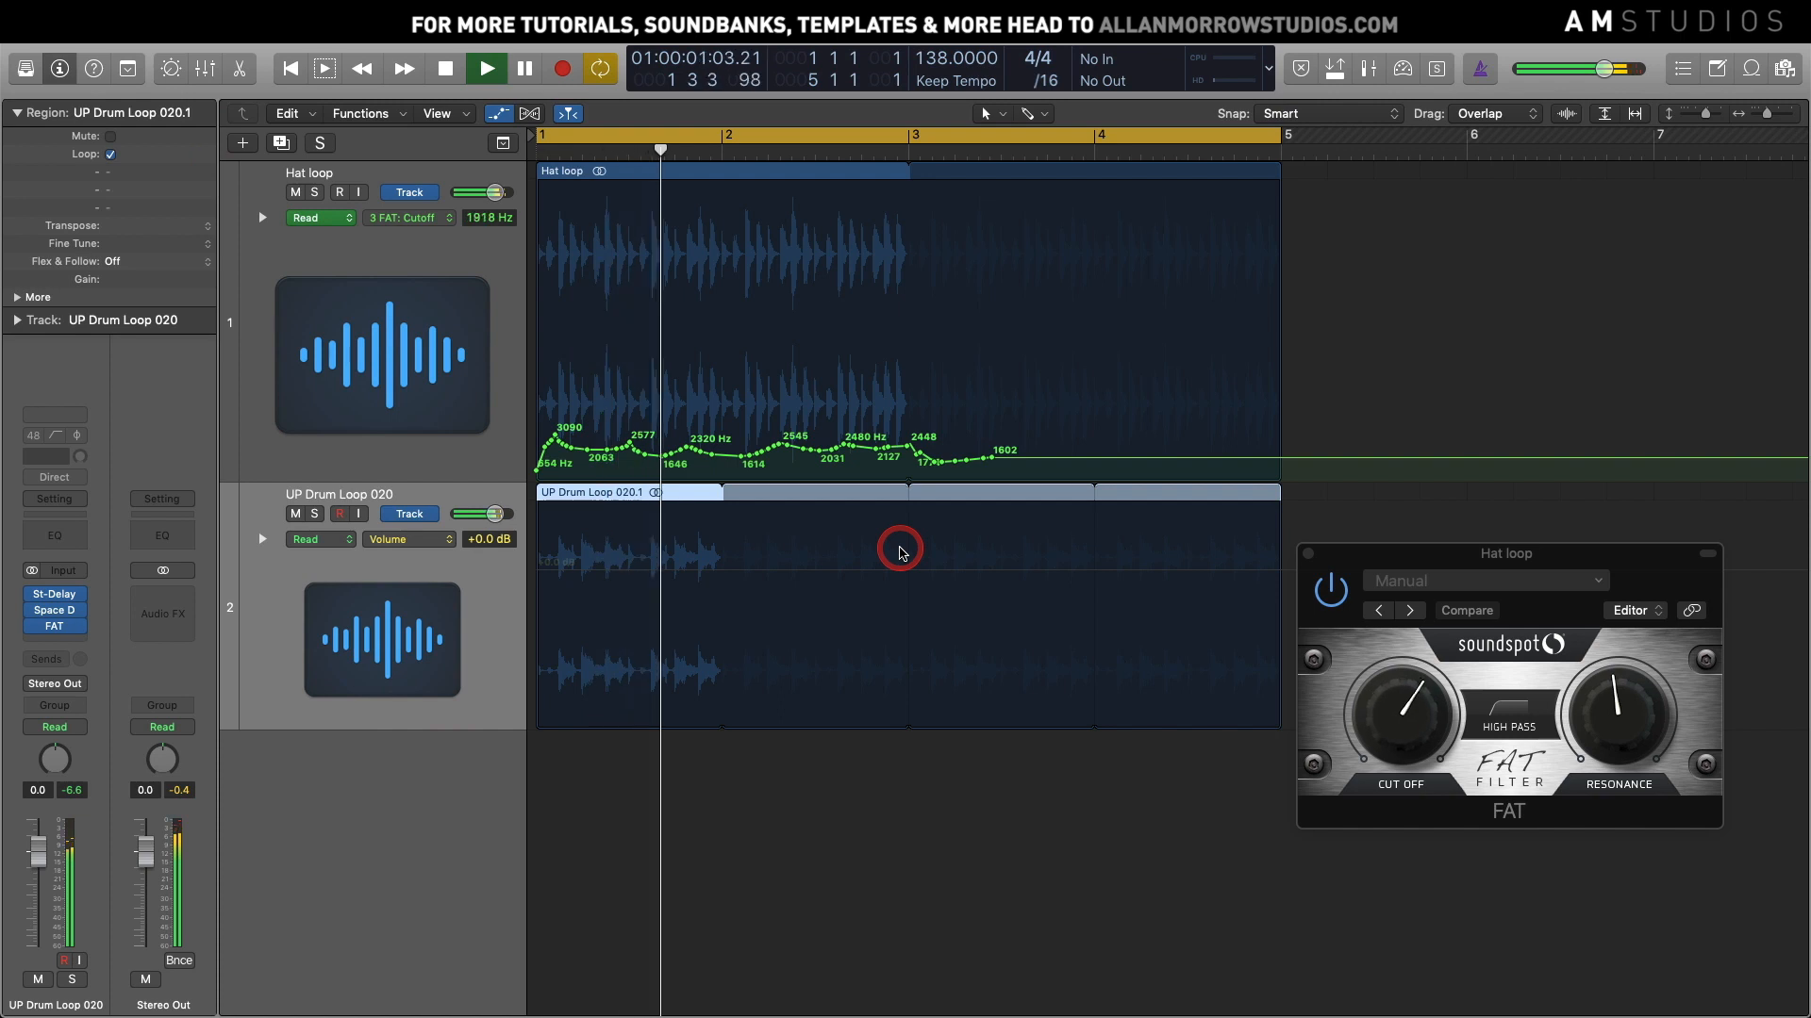
key(space)
click(315, 514)
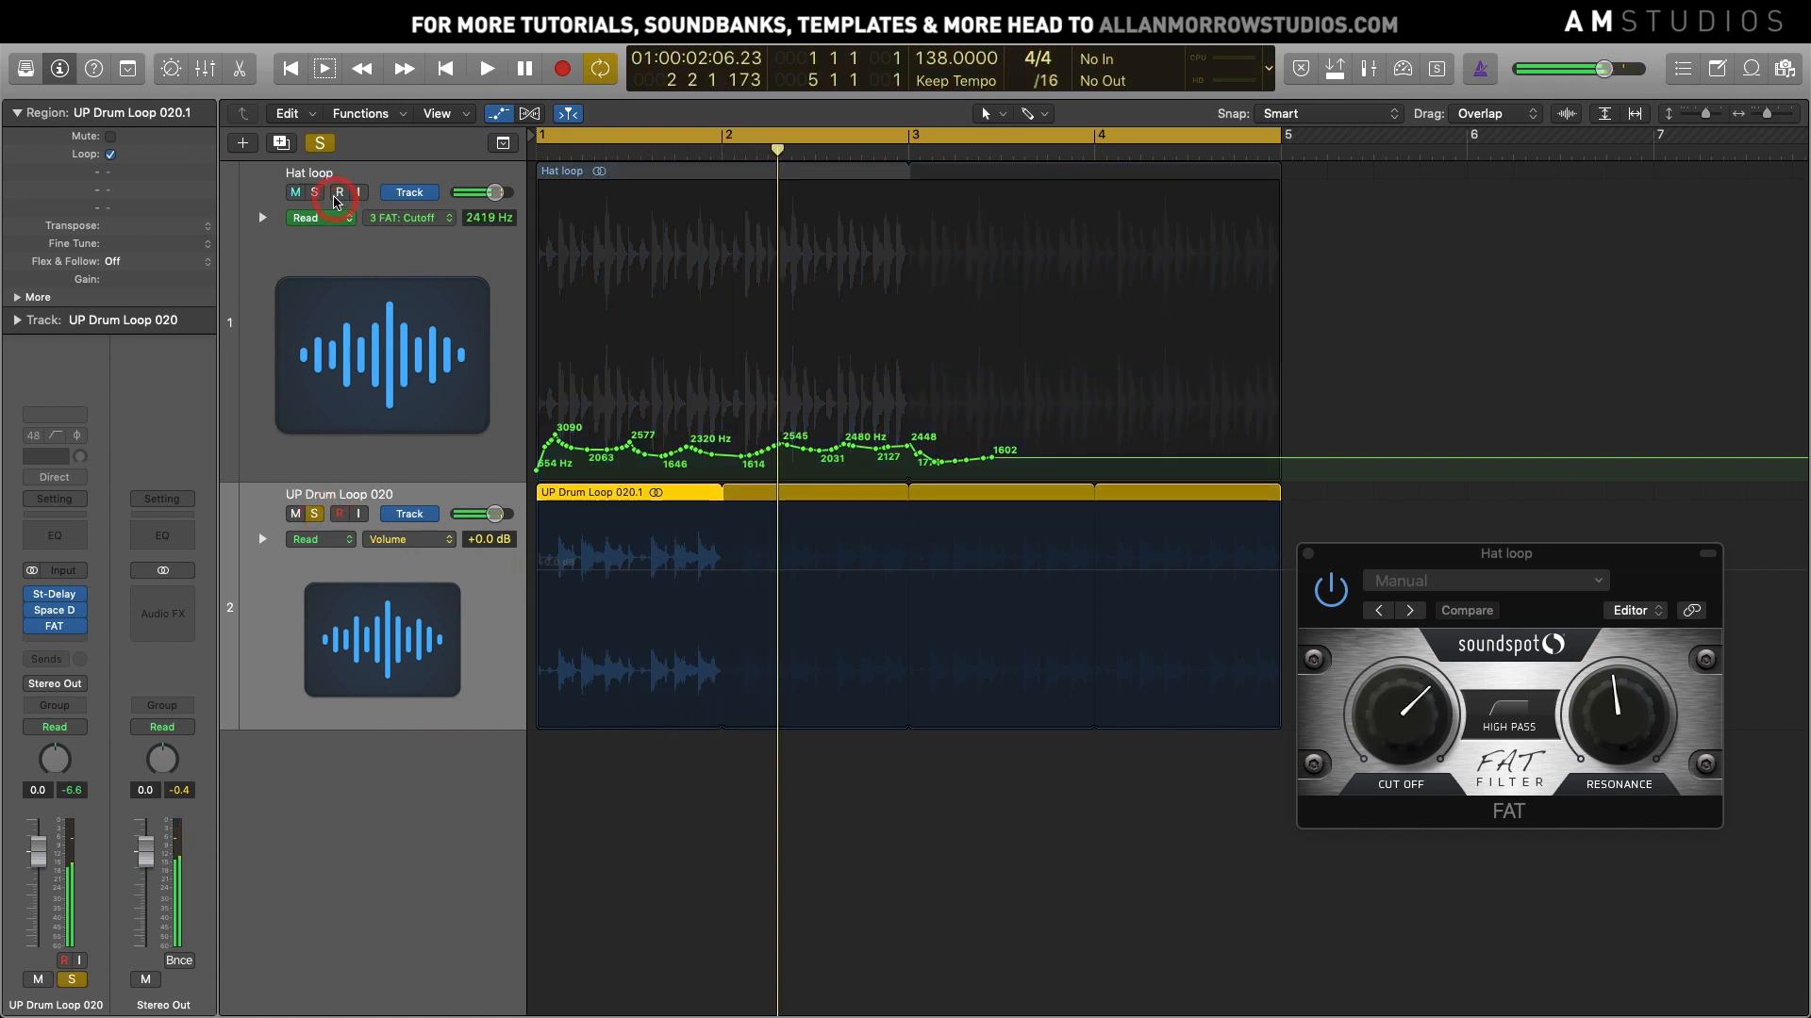
key(space)
key(space)
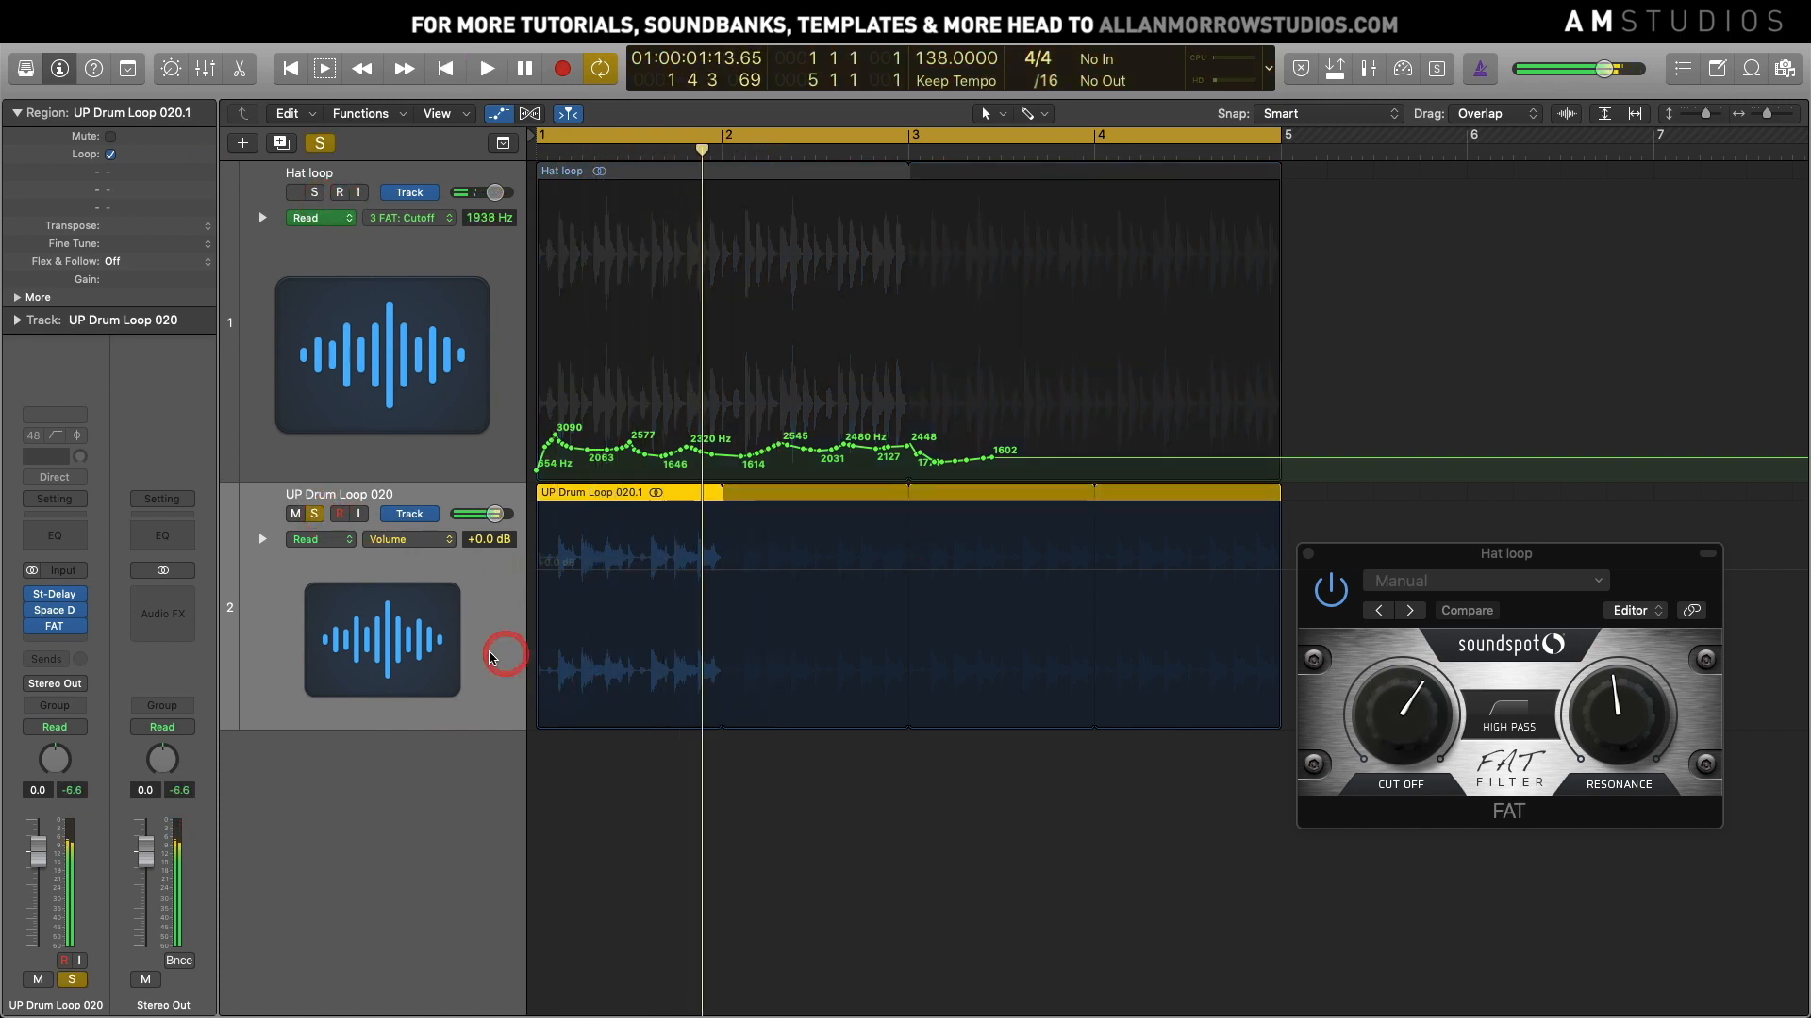
Open the drum loop's FAT filter, adjust its cutoff and raise its resonance while auditioning the loop
click(66, 622)
click(54, 630)
drag(208, 54, 677, 247)
drag(592, 390, 629, 489)
key(space)
drag(599, 422, 594, 396)
key(space)
drag(796, 394, 830, 364)
key(space)
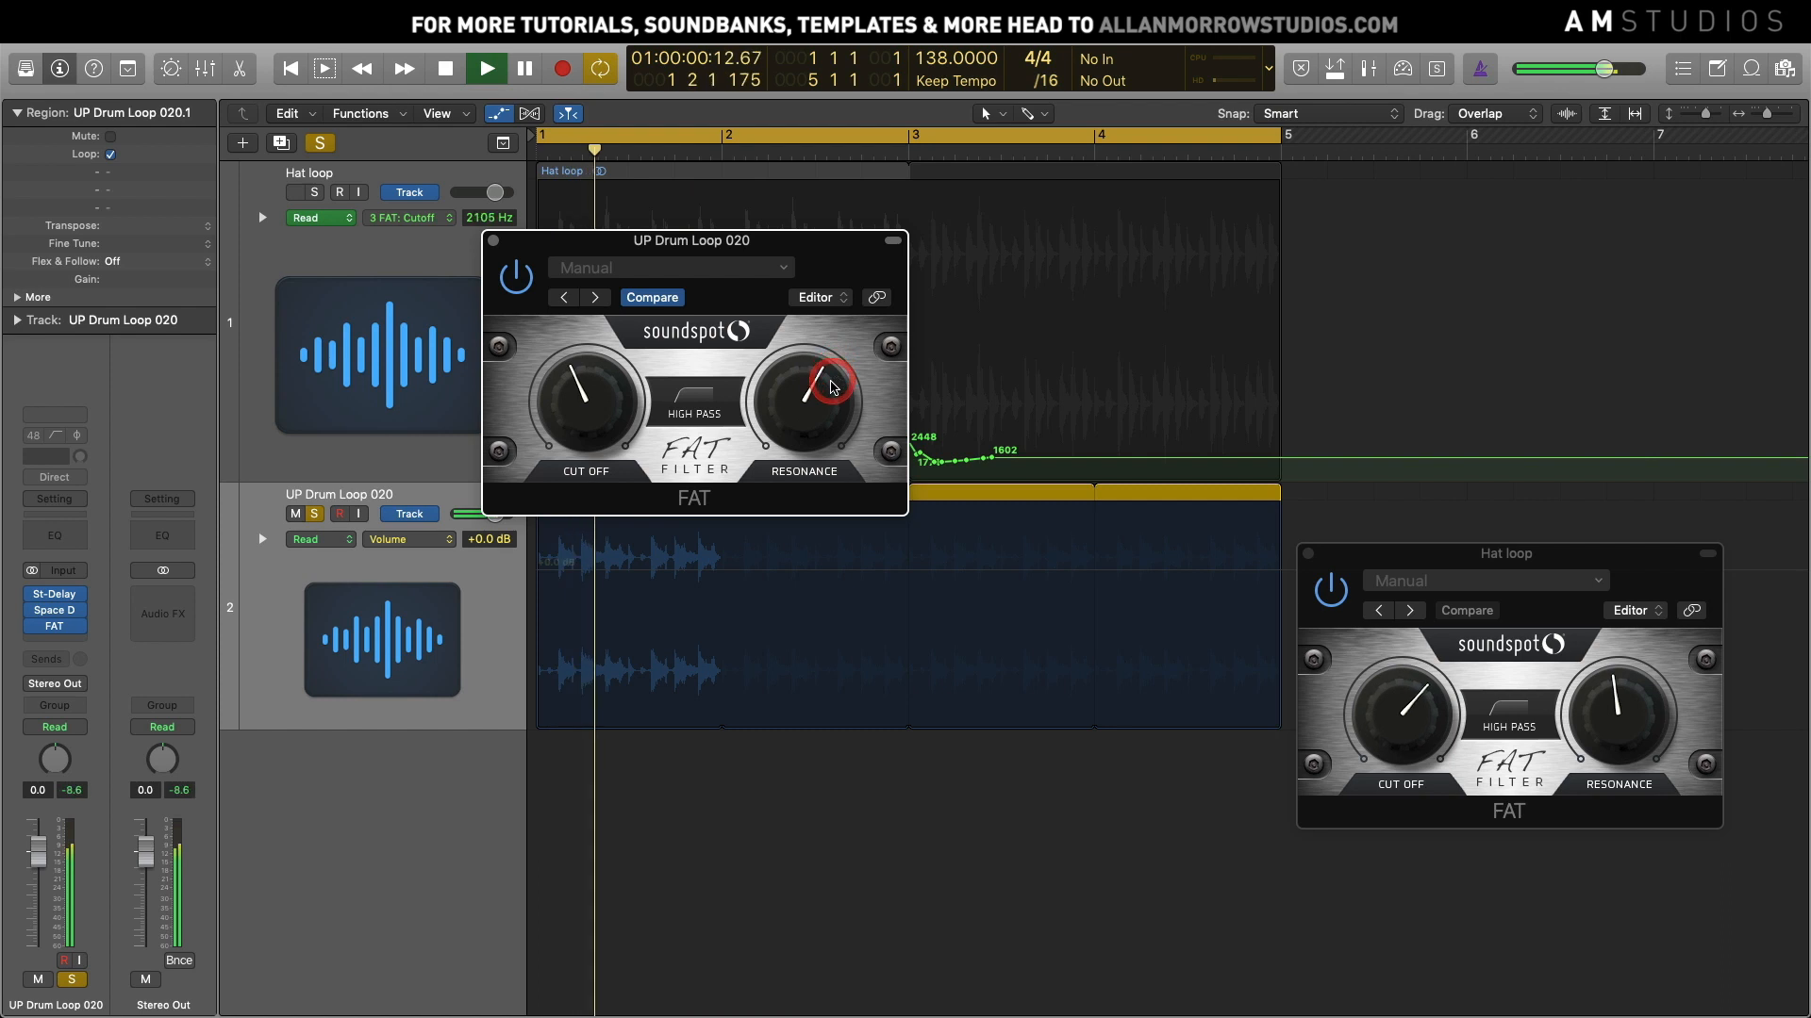
Set the drum loop's automation to Latch, move the FAT cutoff and draw a cutoff curve peaking at about 5833 Hz
drag(798, 244, 1250, 454)
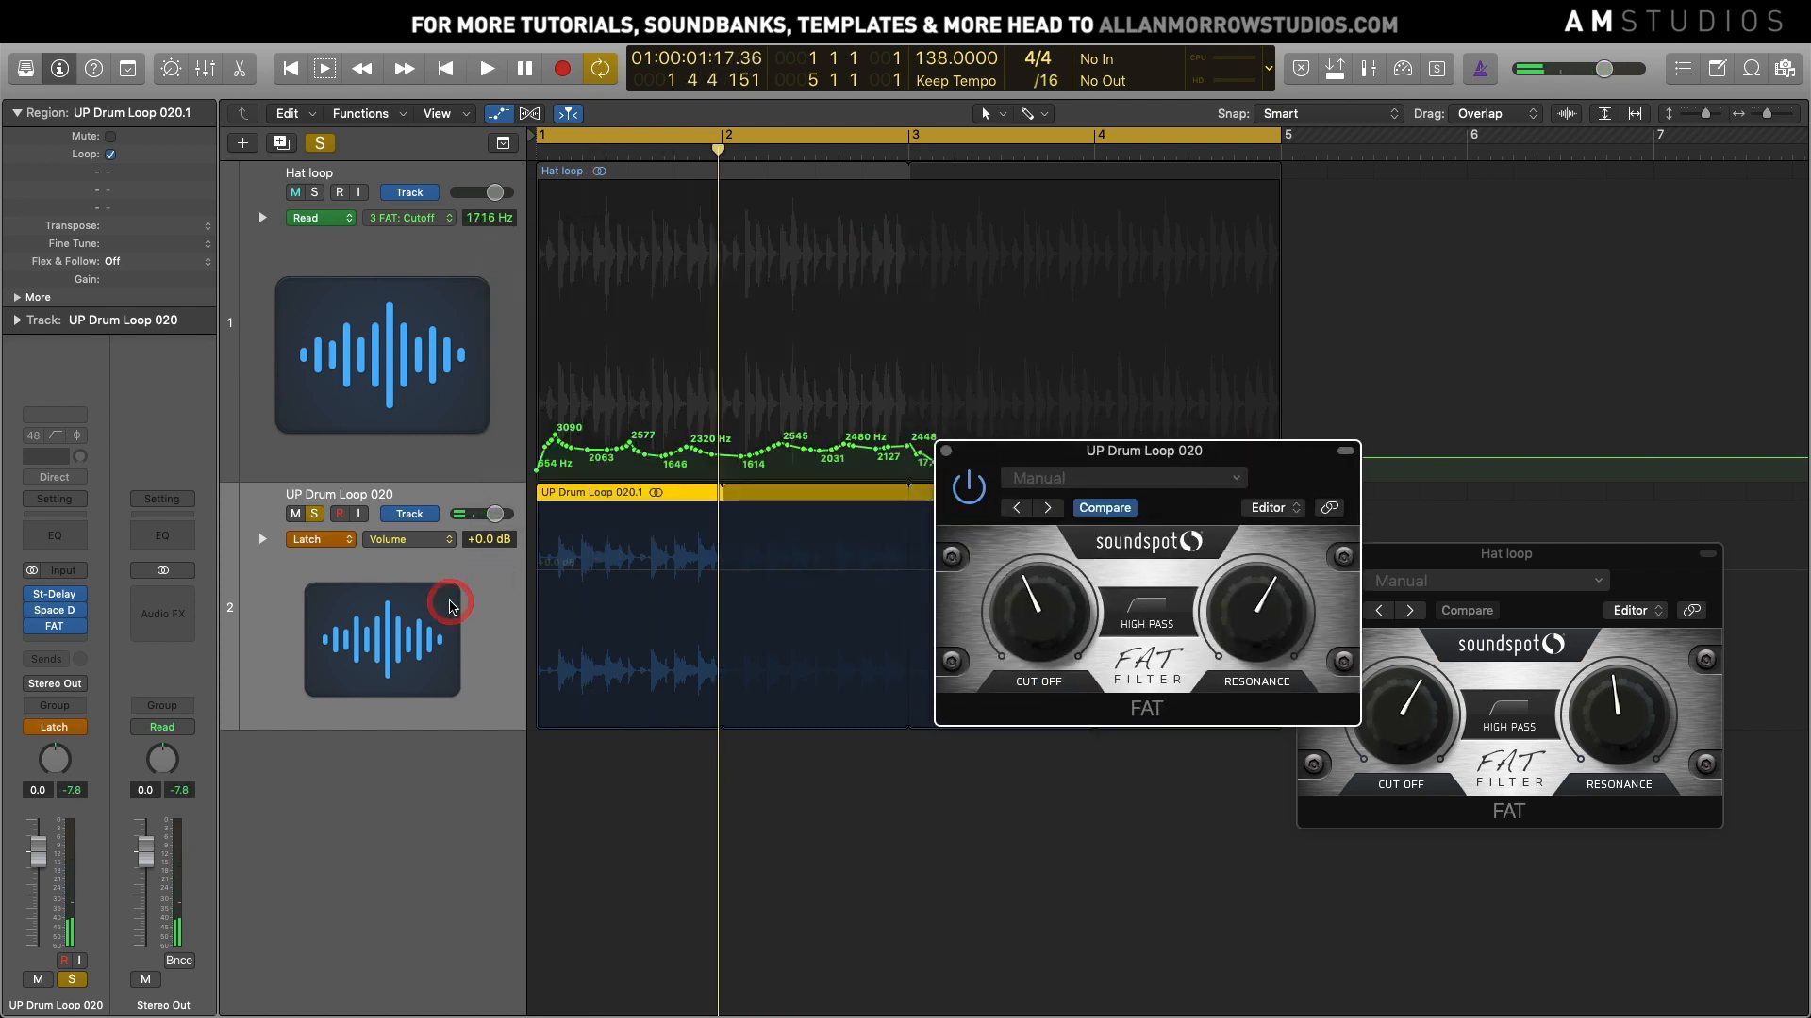
key(space)
drag(1031, 593, 1053, 585)
key(space)
mouse_move(543, 699)
mouse_down()
mouse_move(557, 665)
mouse_move(603, 686)
mouse_move(822, 679)
mouse_move(891, 707)
mouse_up()
key(space)
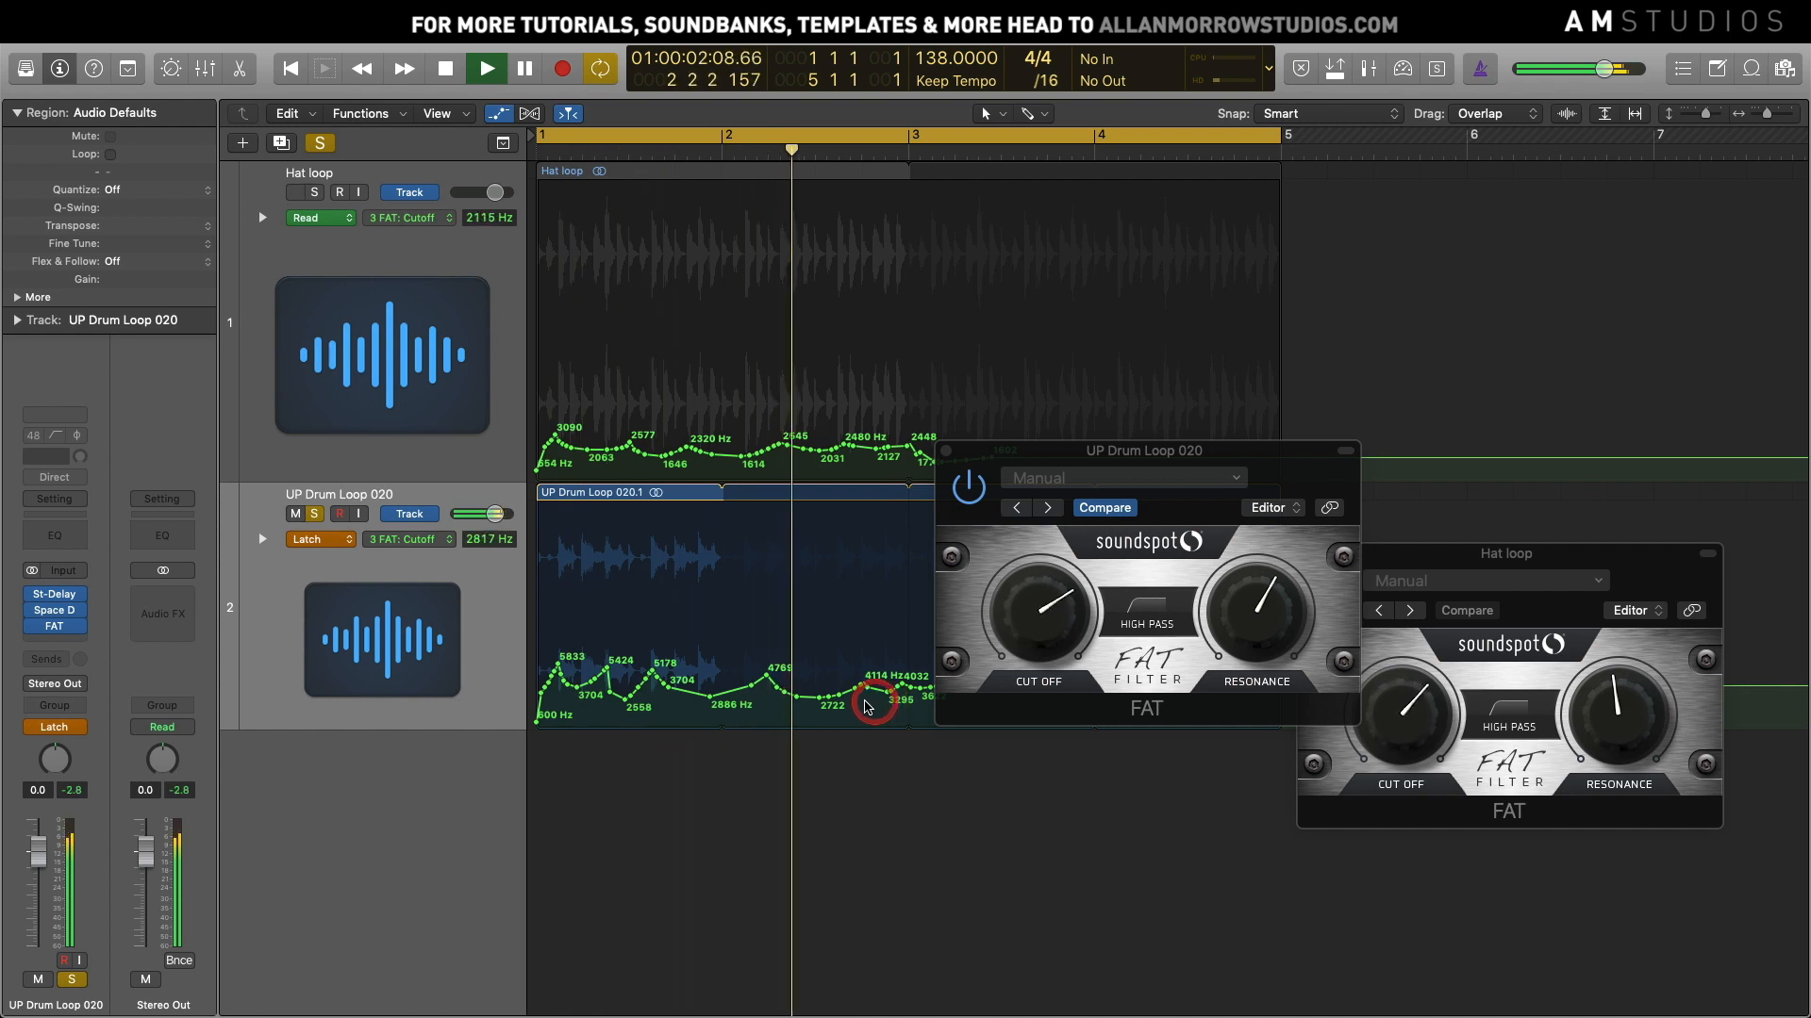
Lower all of the drum loop's cutoff automation points to a peak of about 2477 Hz and play the loop
key(space)
drag(990, 451, 1353, 498)
drag(974, 699, 564, 704)
key(space)
Switch the drum loop's automation to Read and set its FAT resonance to 38 % while auditioning
drag(1627, 630, 1617, 647)
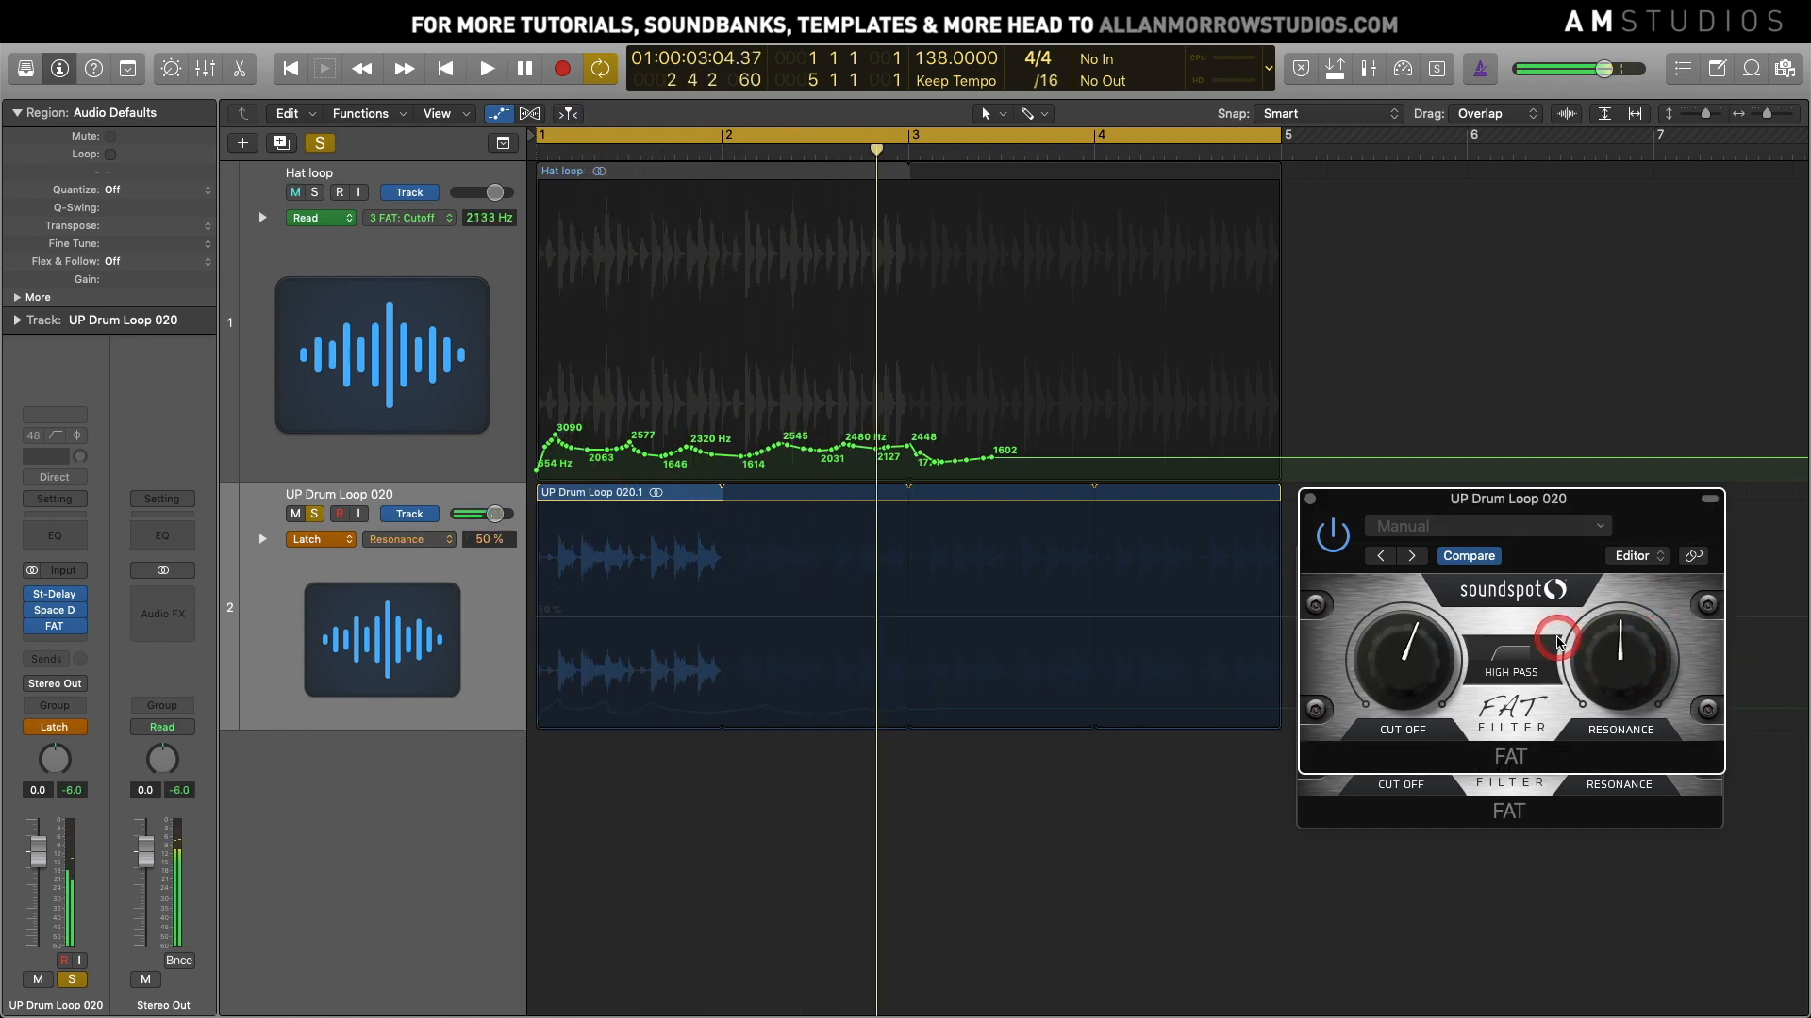
click(313, 540)
click(316, 507)
key(space)
drag(1639, 656, 1645, 714)
key(space)
key(space)
key(space)
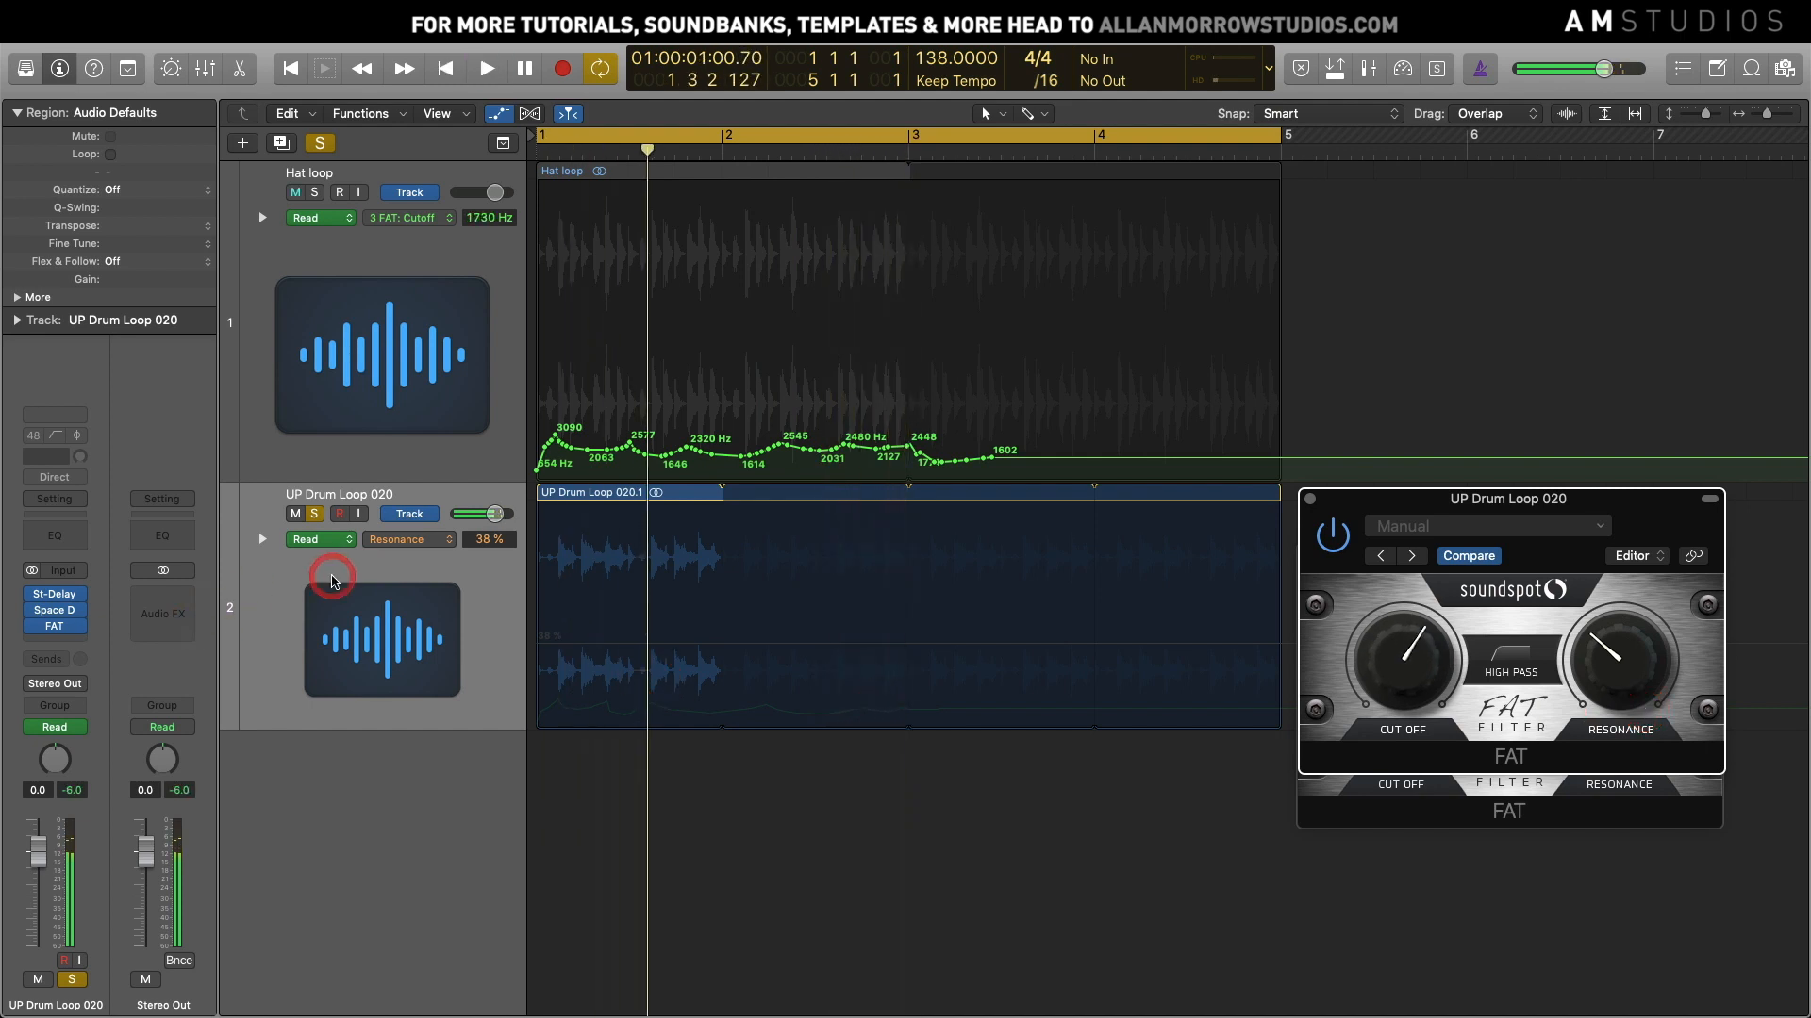
Hide and show the automation again, then display the drum loop's 3 FAT: Cutoff automation
click(775, 587)
key(a)
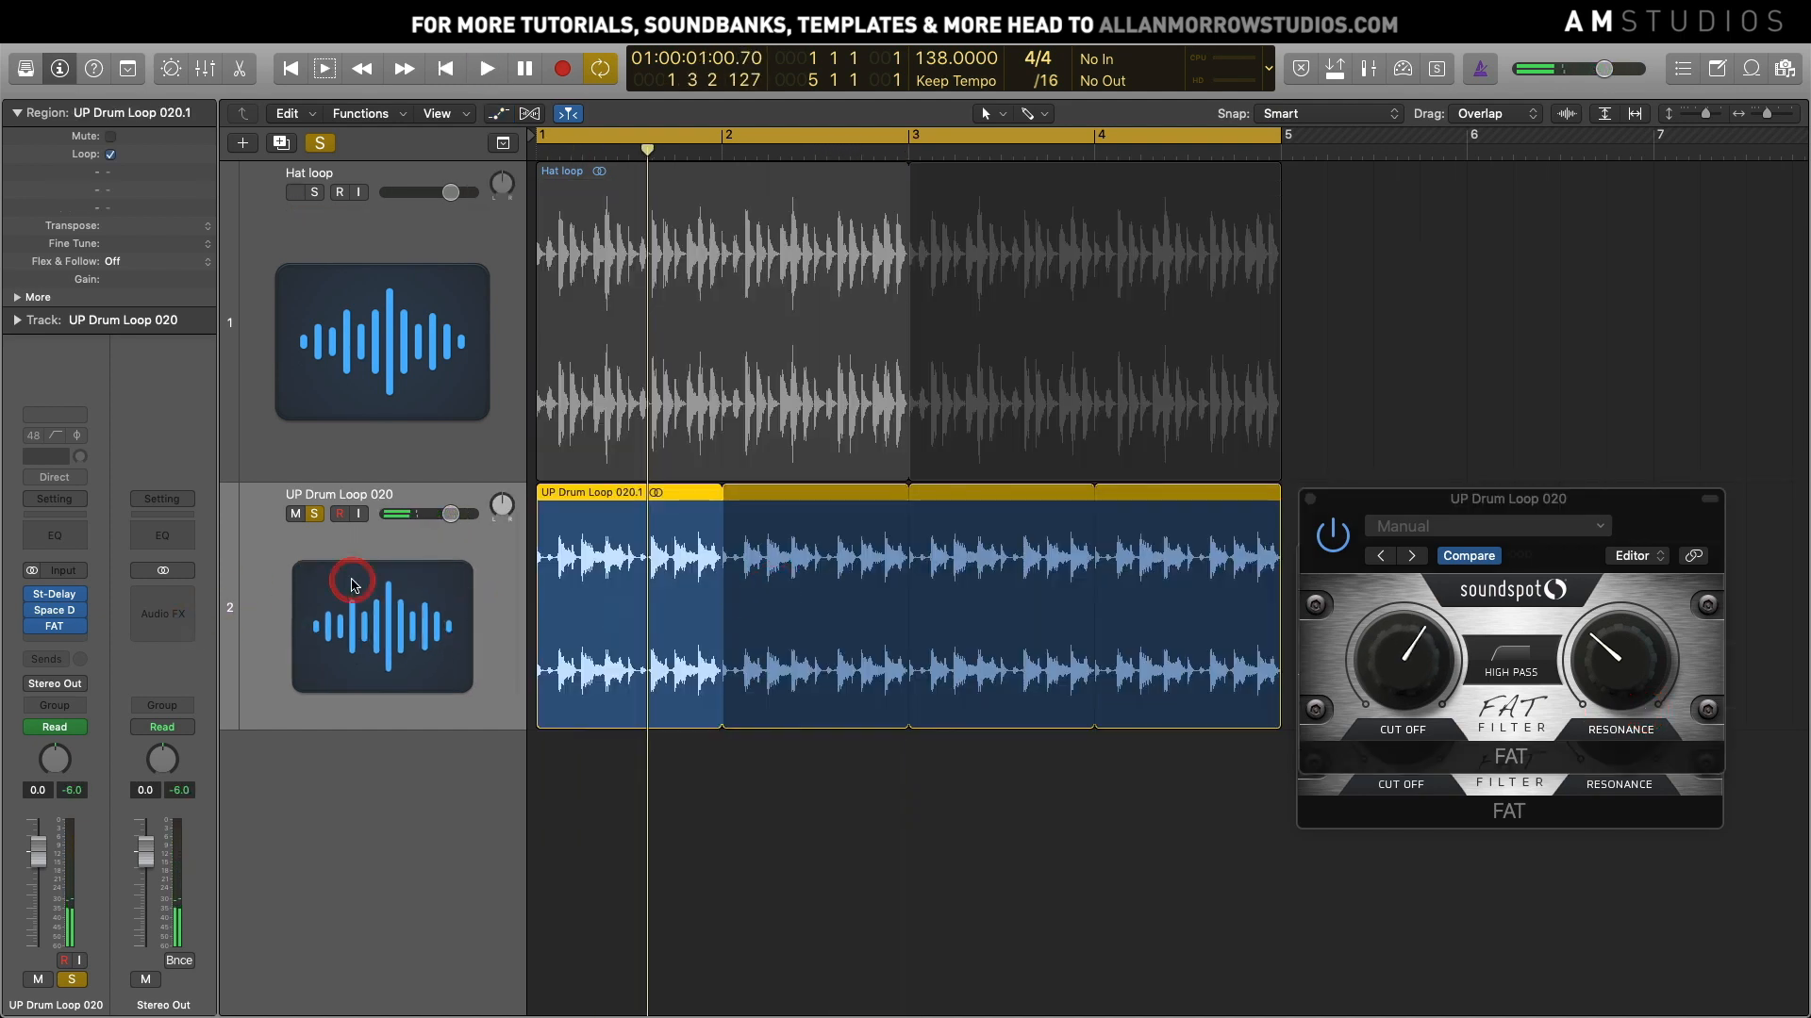
key(a)
click(401, 539)
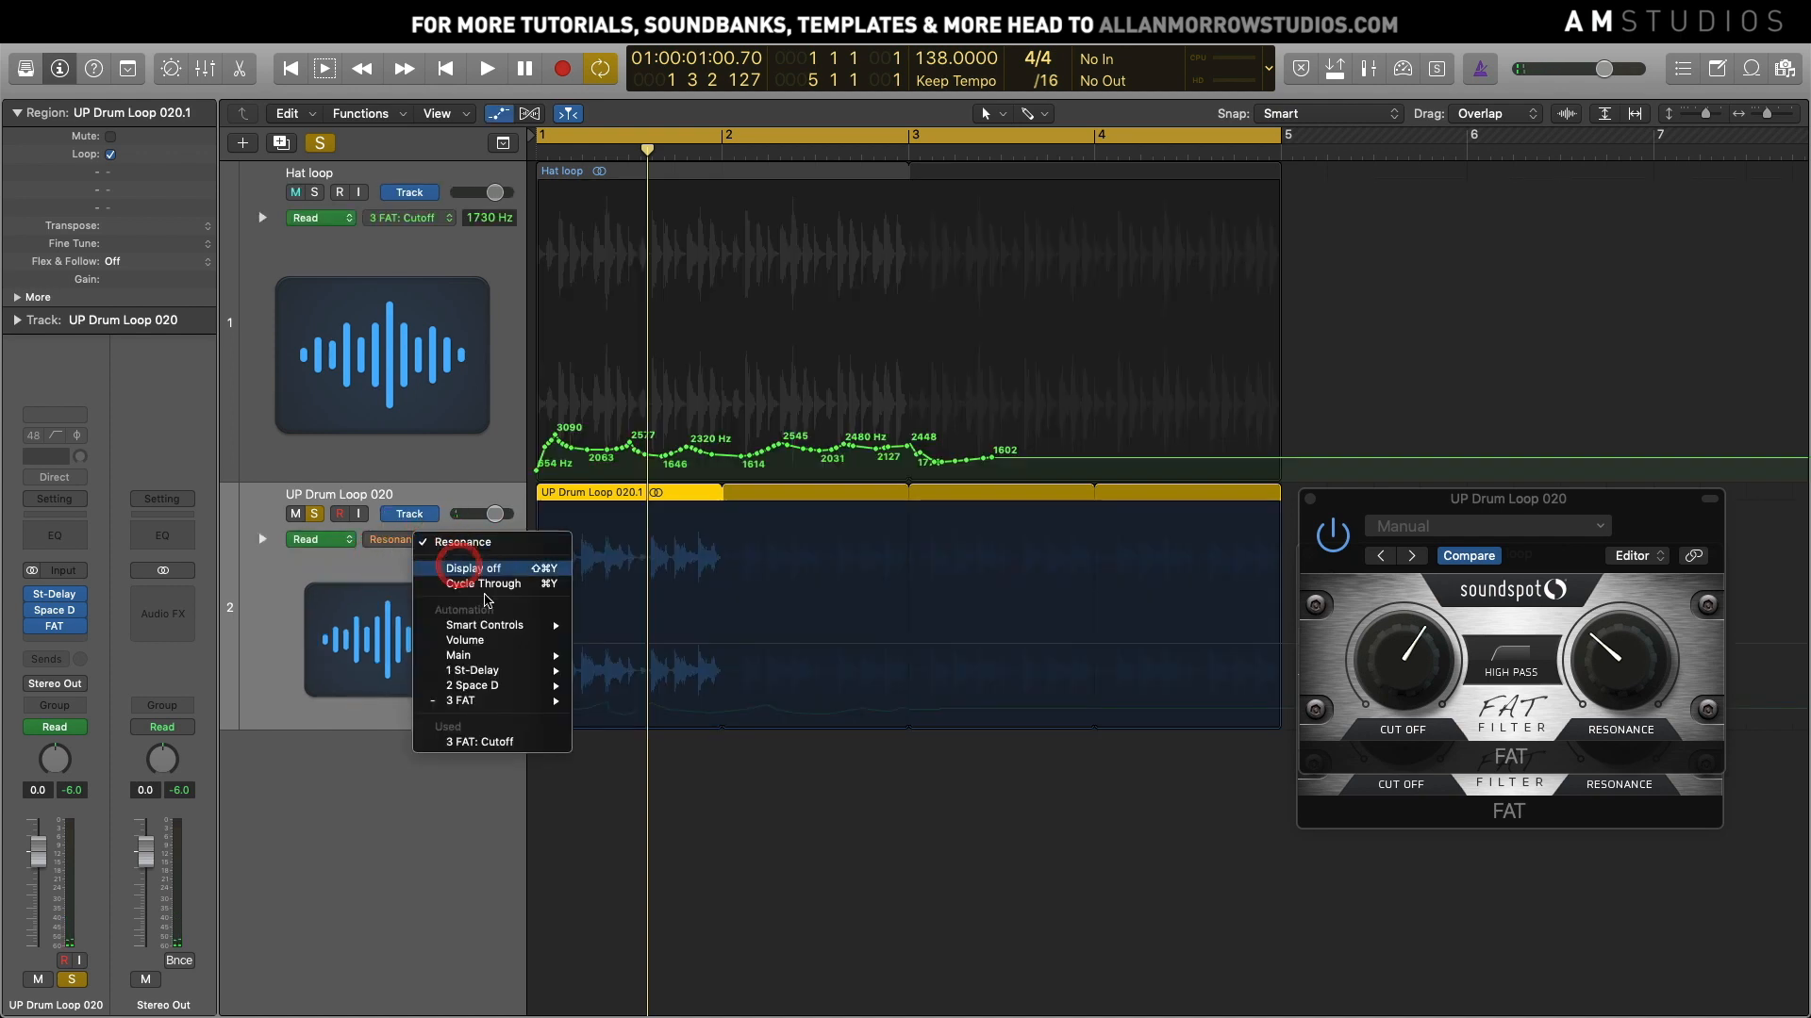
click(684, 713)
Redraw the drum loop's cutoff automation as a flatter curve peaking at about 1985 Hz and play it
click(564, 721)
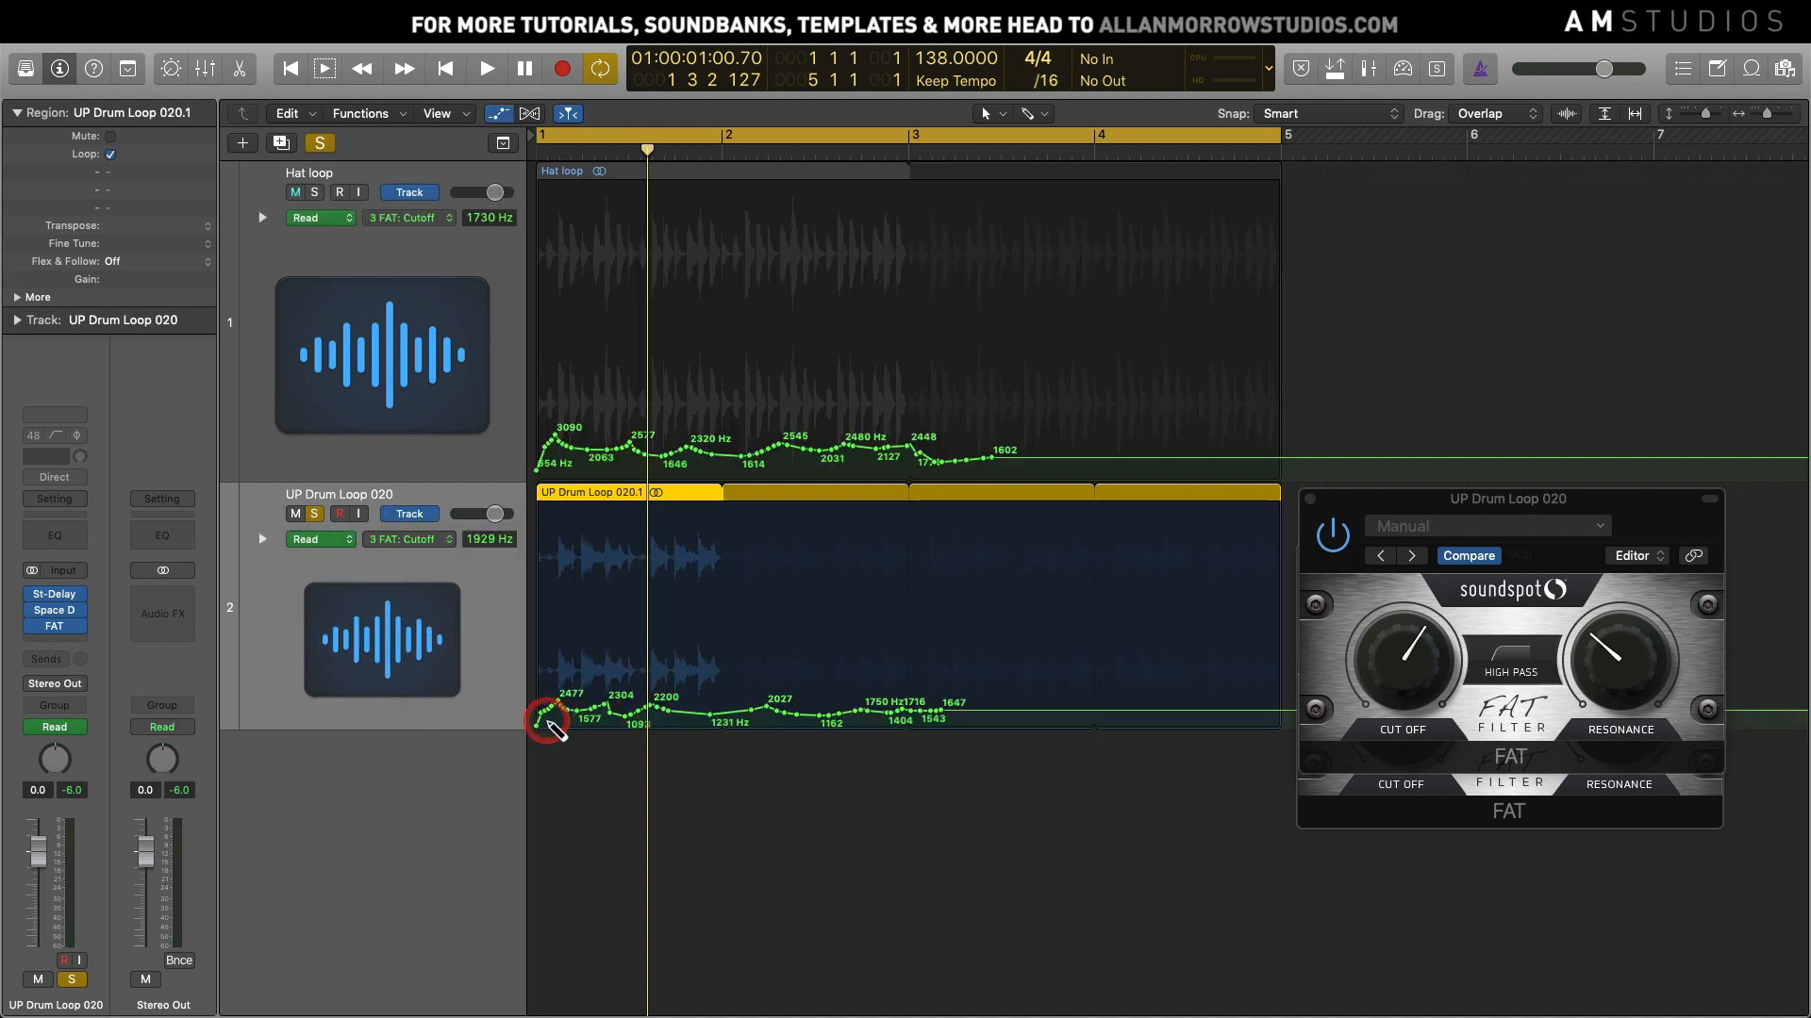
drag(545, 727, 947, 725)
key(space)
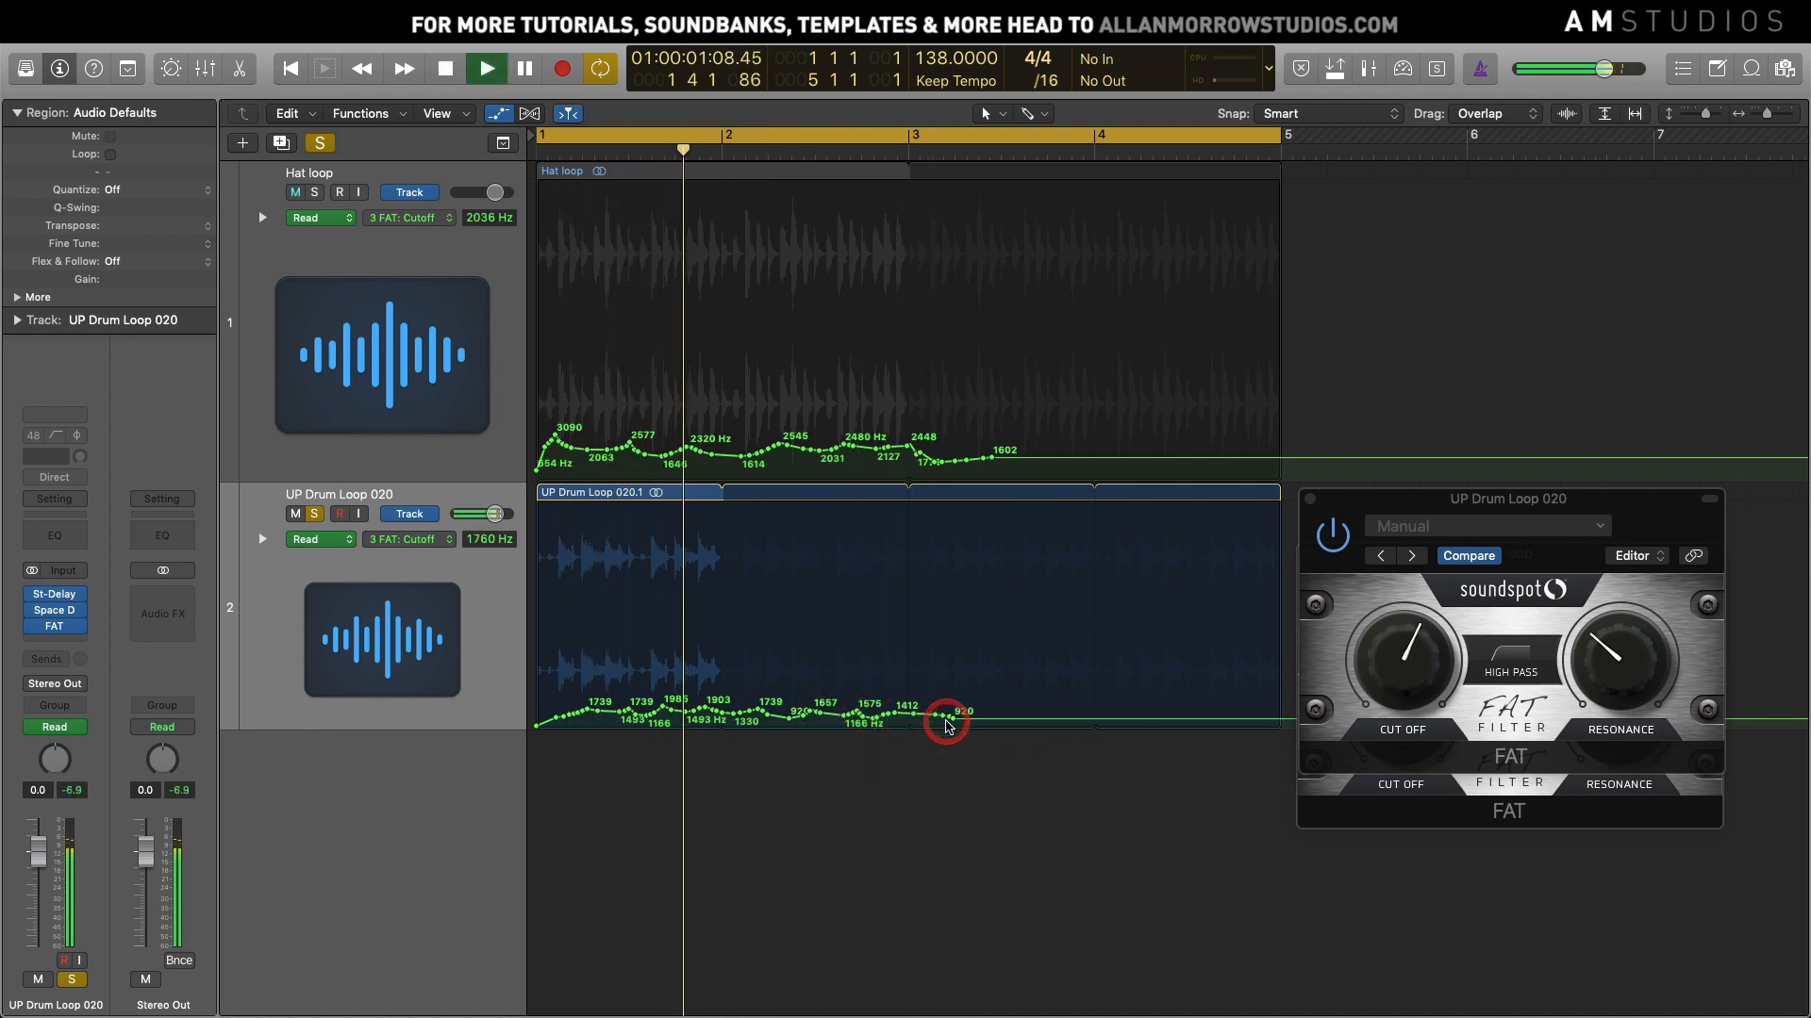
Solo the hat loop as well, listen to both loops together and close both FAT filter windows
click(323, 195)
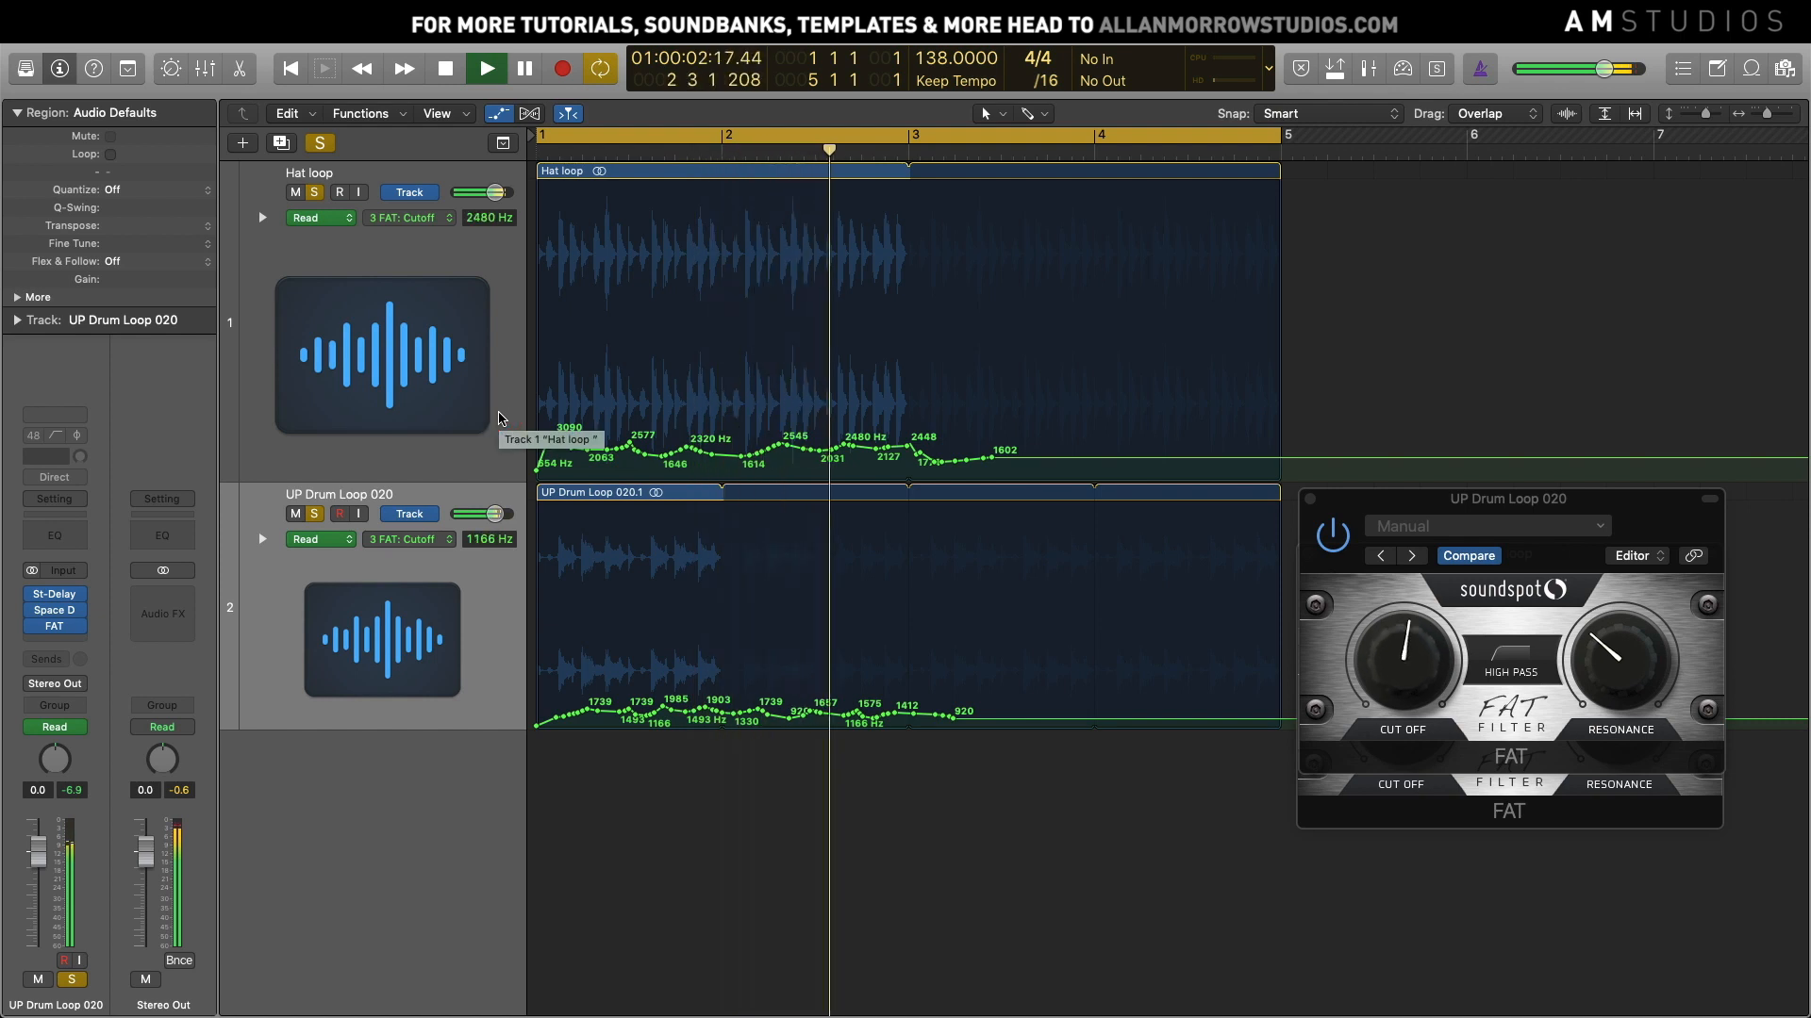
key(space)
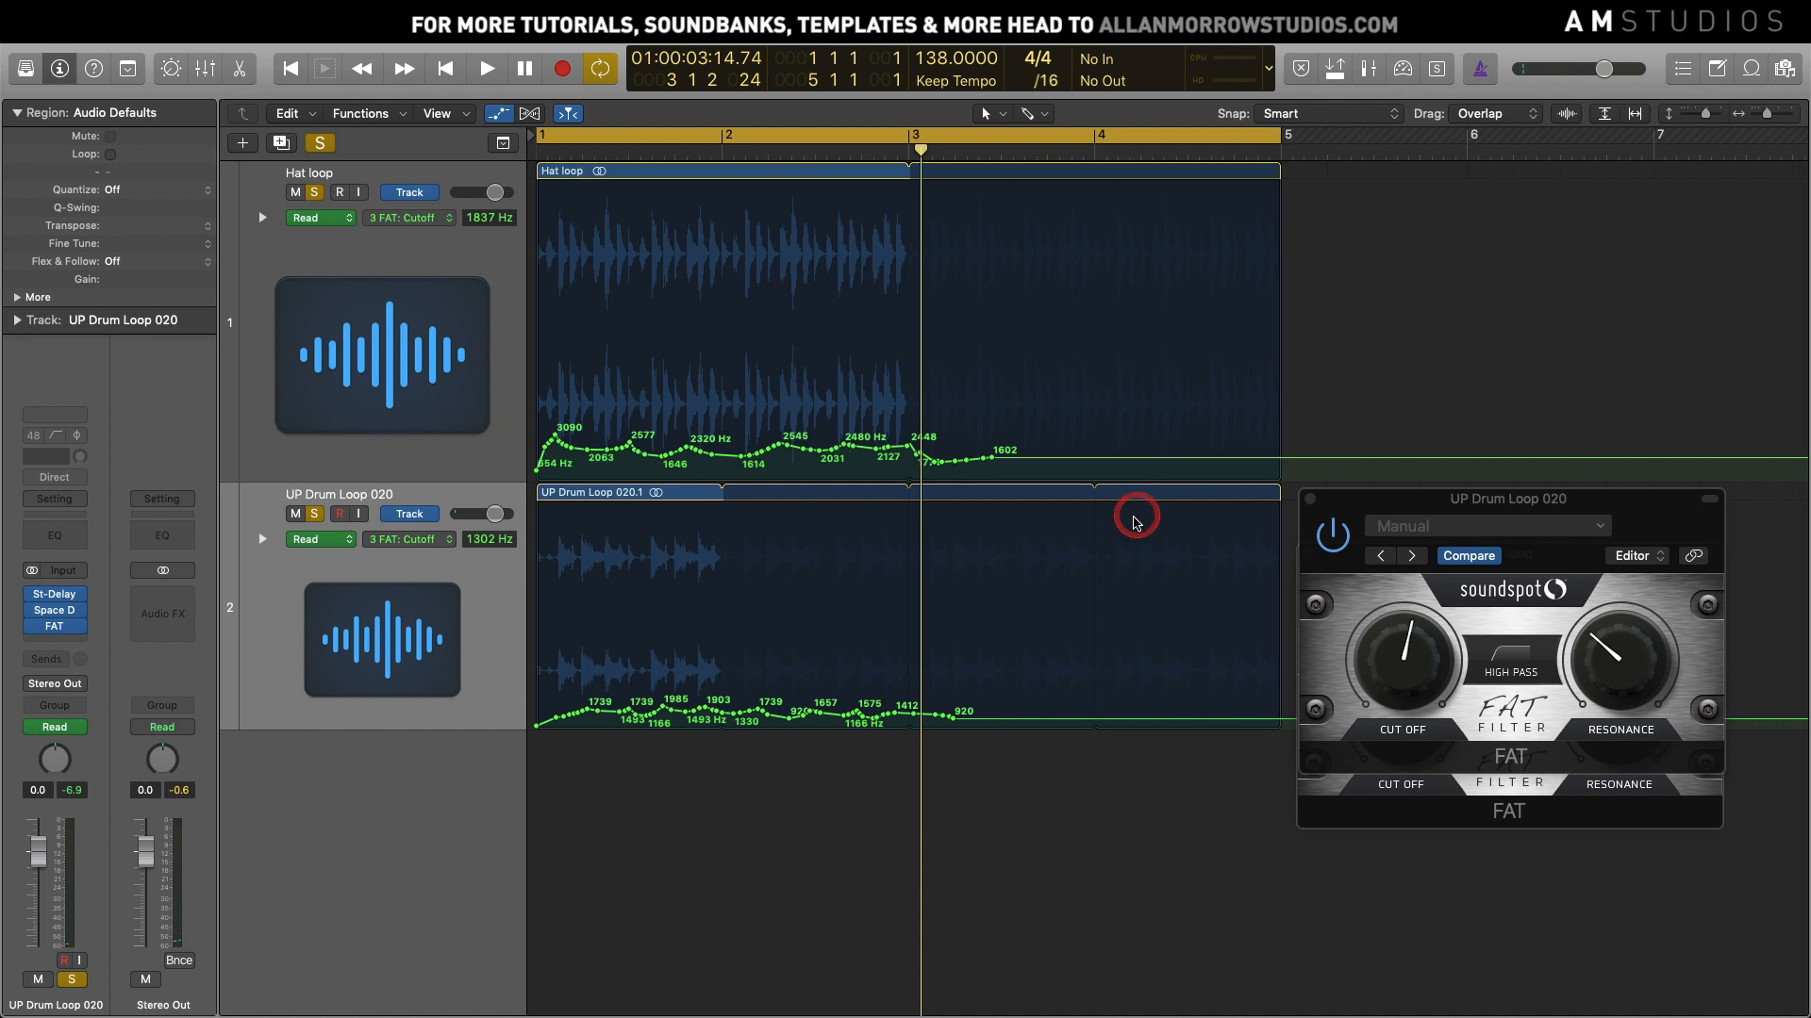
click(1308, 500)
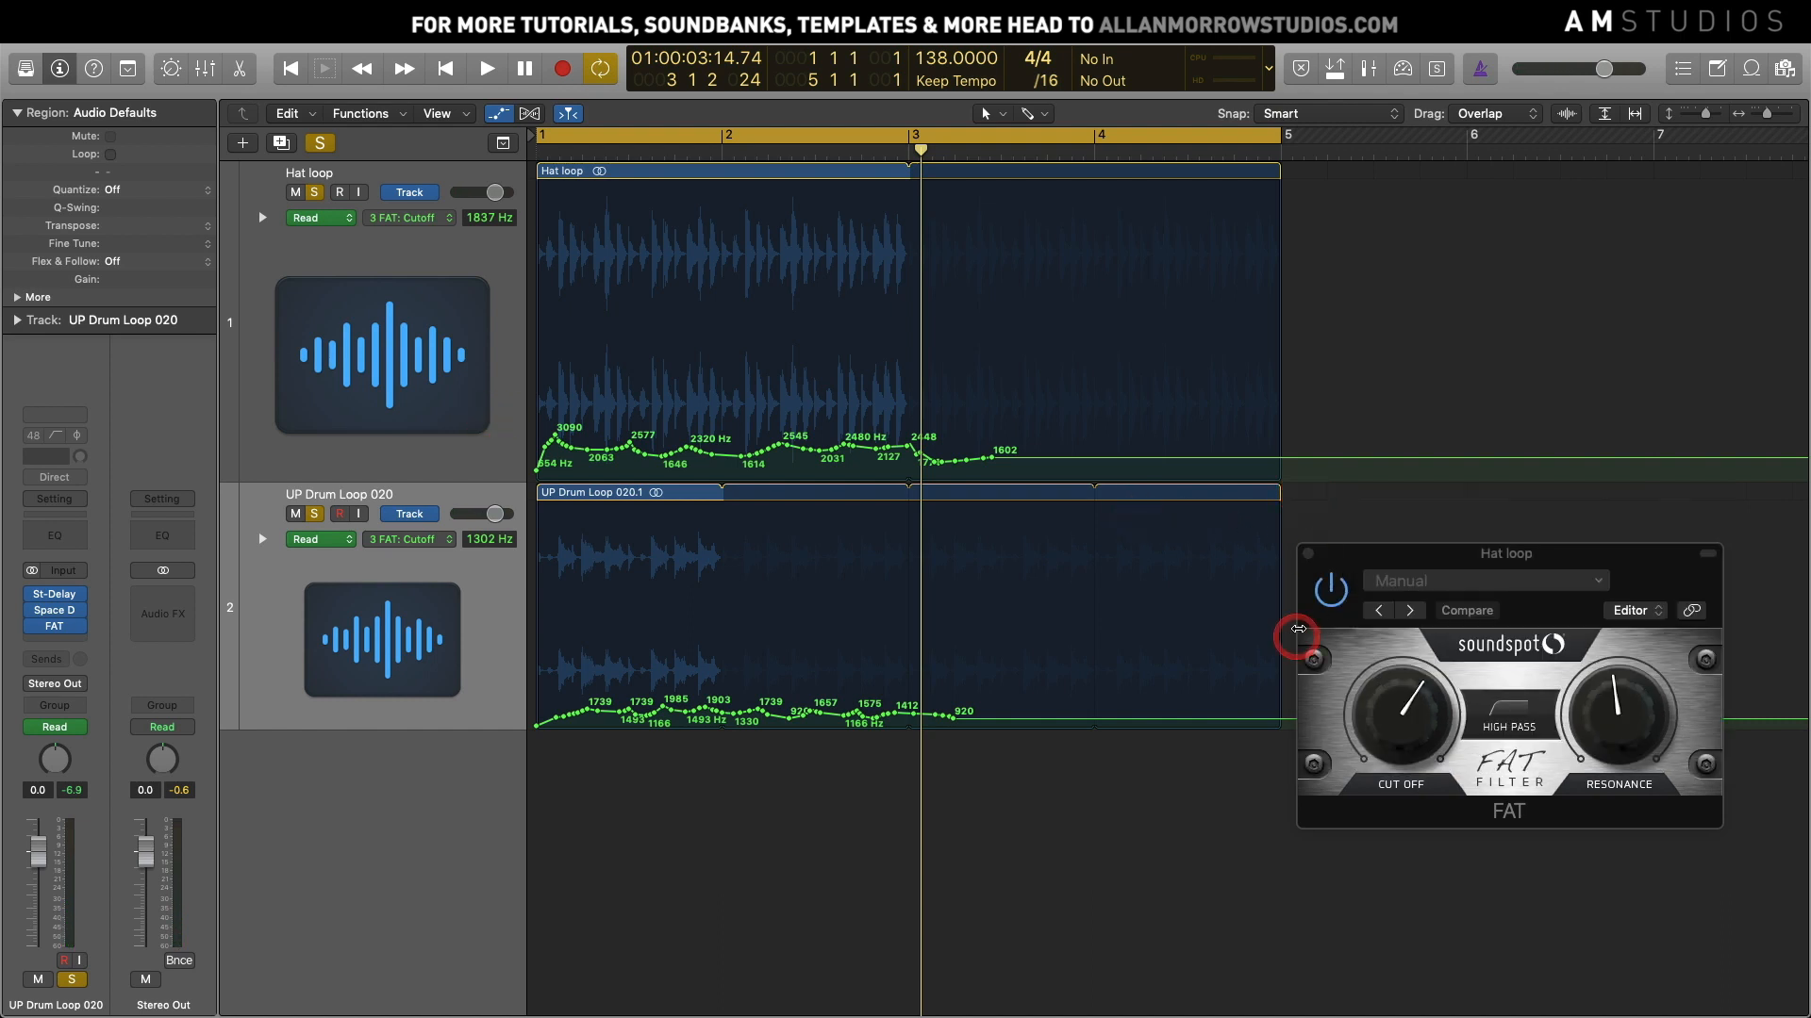
click(1309, 554)
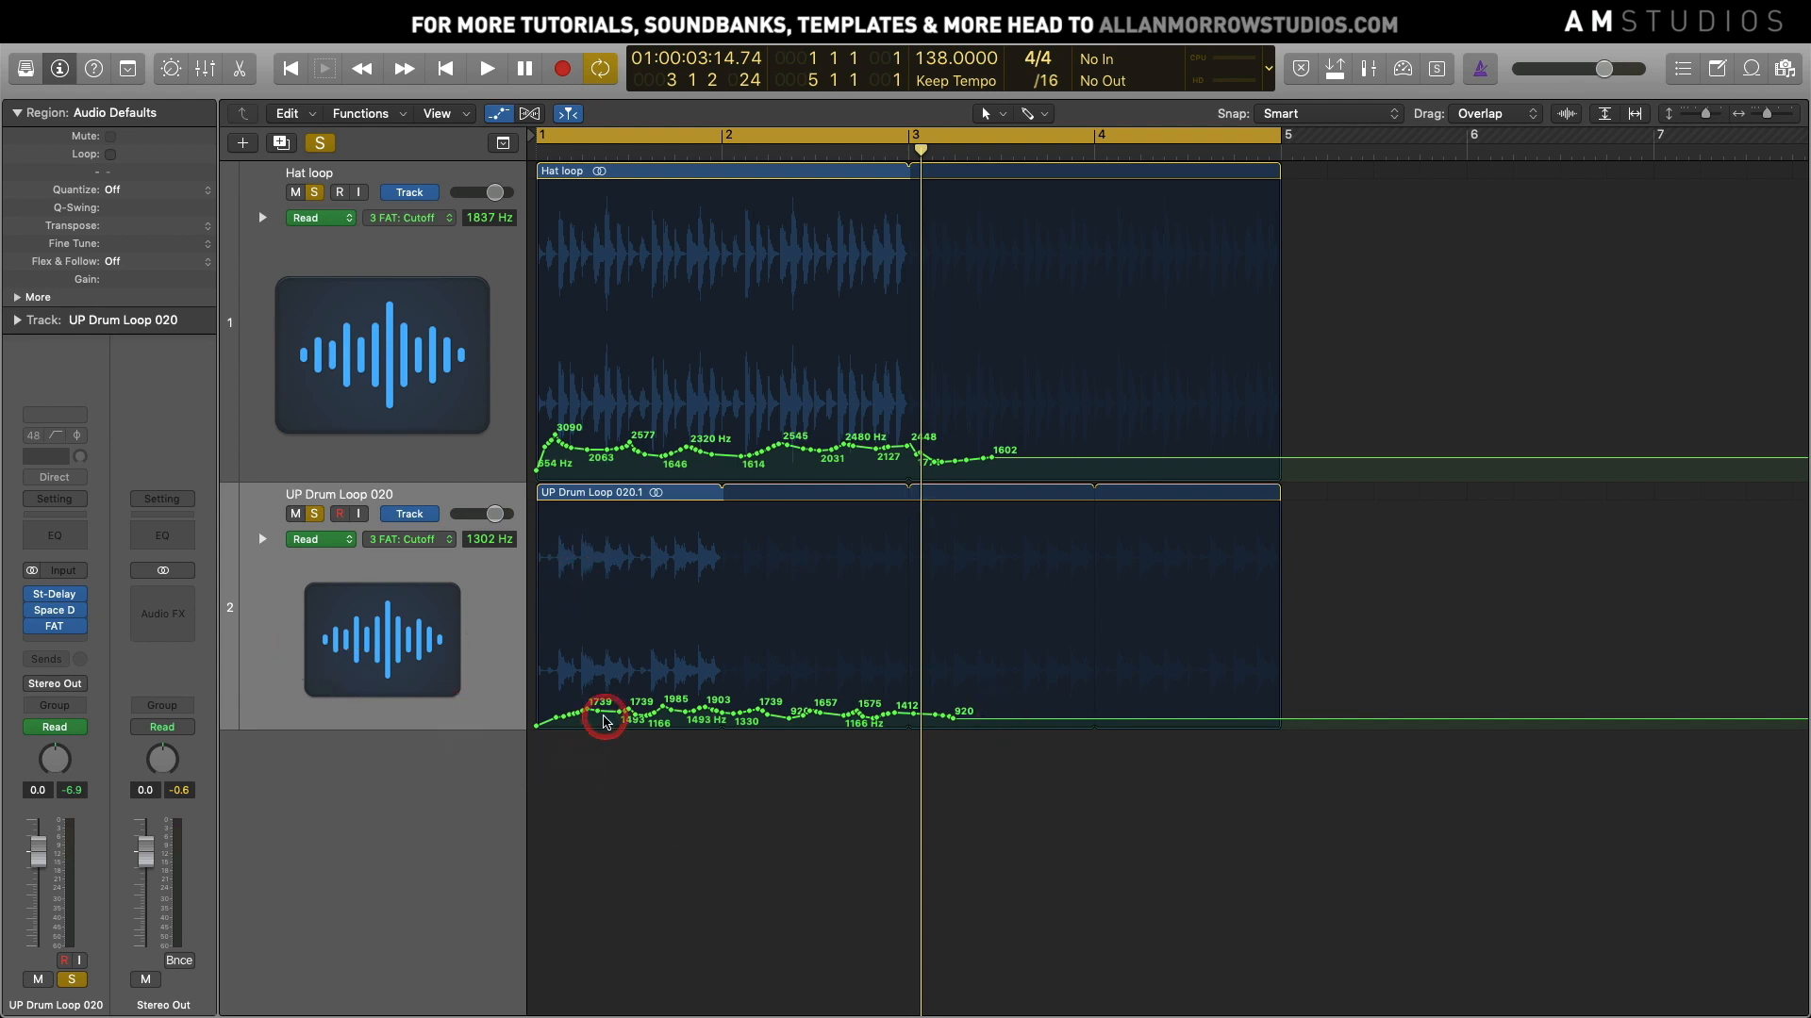
Lower the drum loop's cutoff curve to a peak of about 1740 Hz, lower the hat loop's curve slightly and play both
drag(1039, 708, 592, 722)
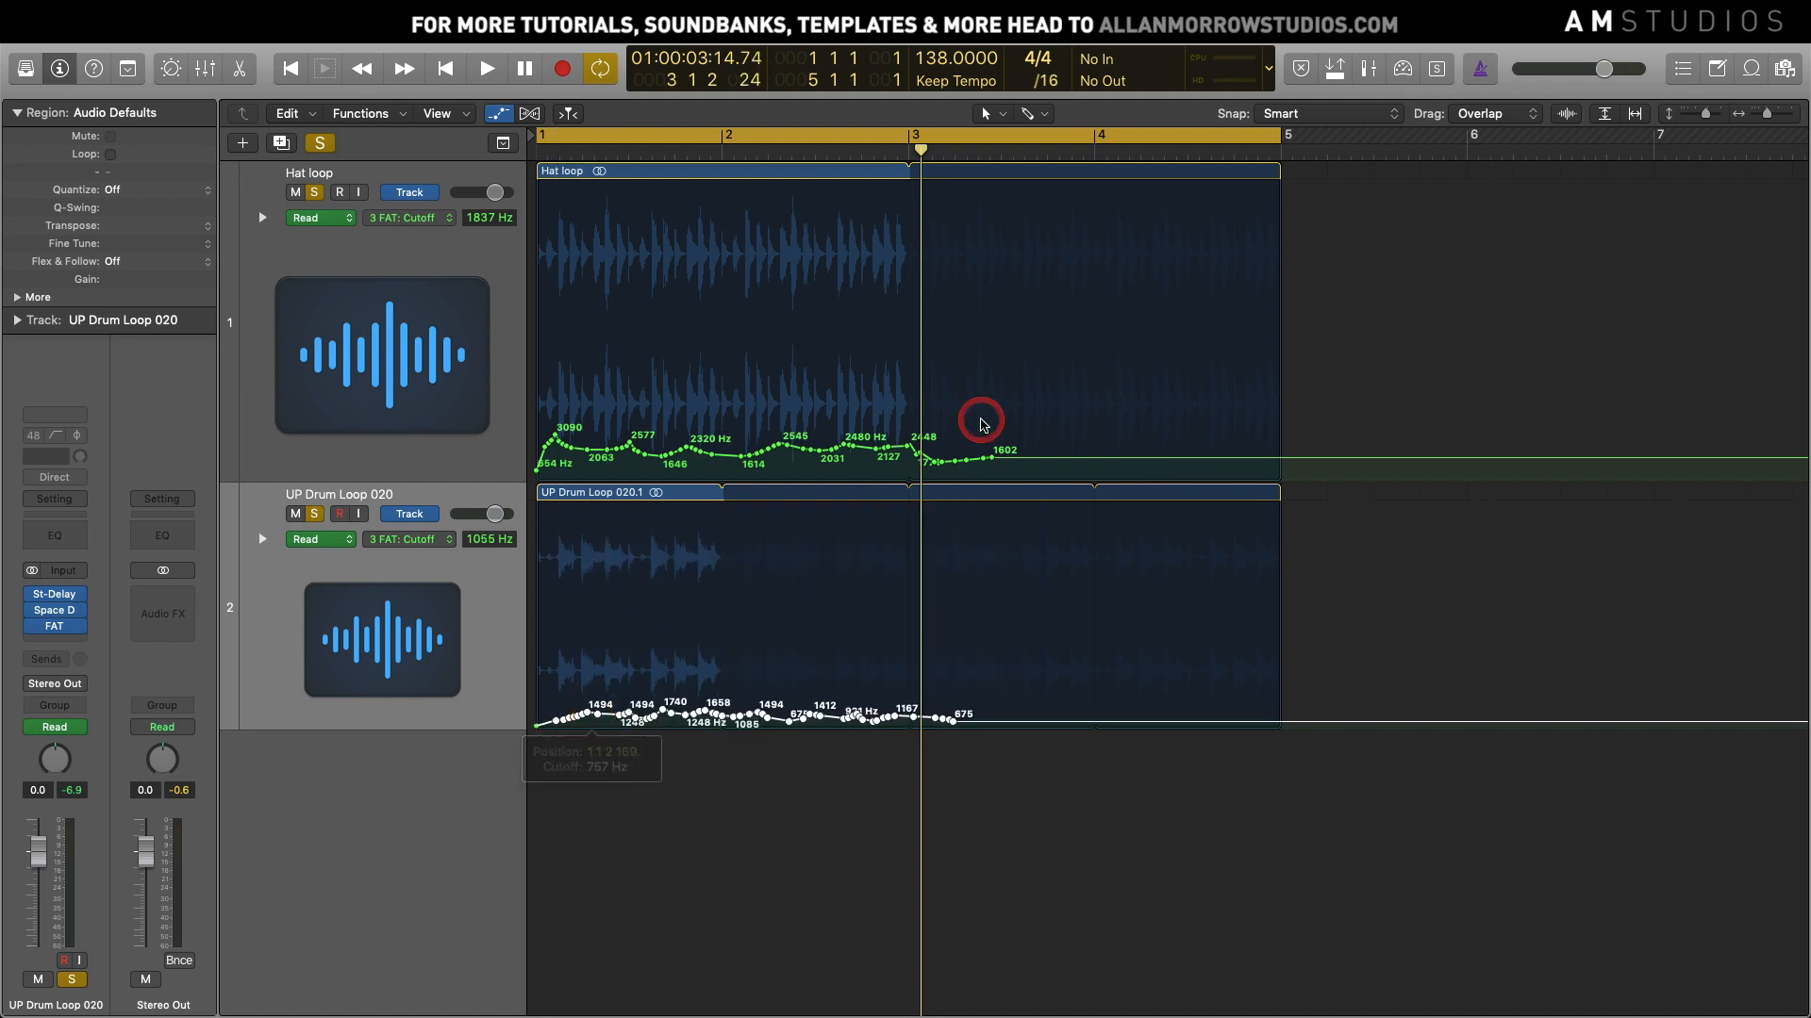
drag(1009, 475, 560, 449)
key(space)
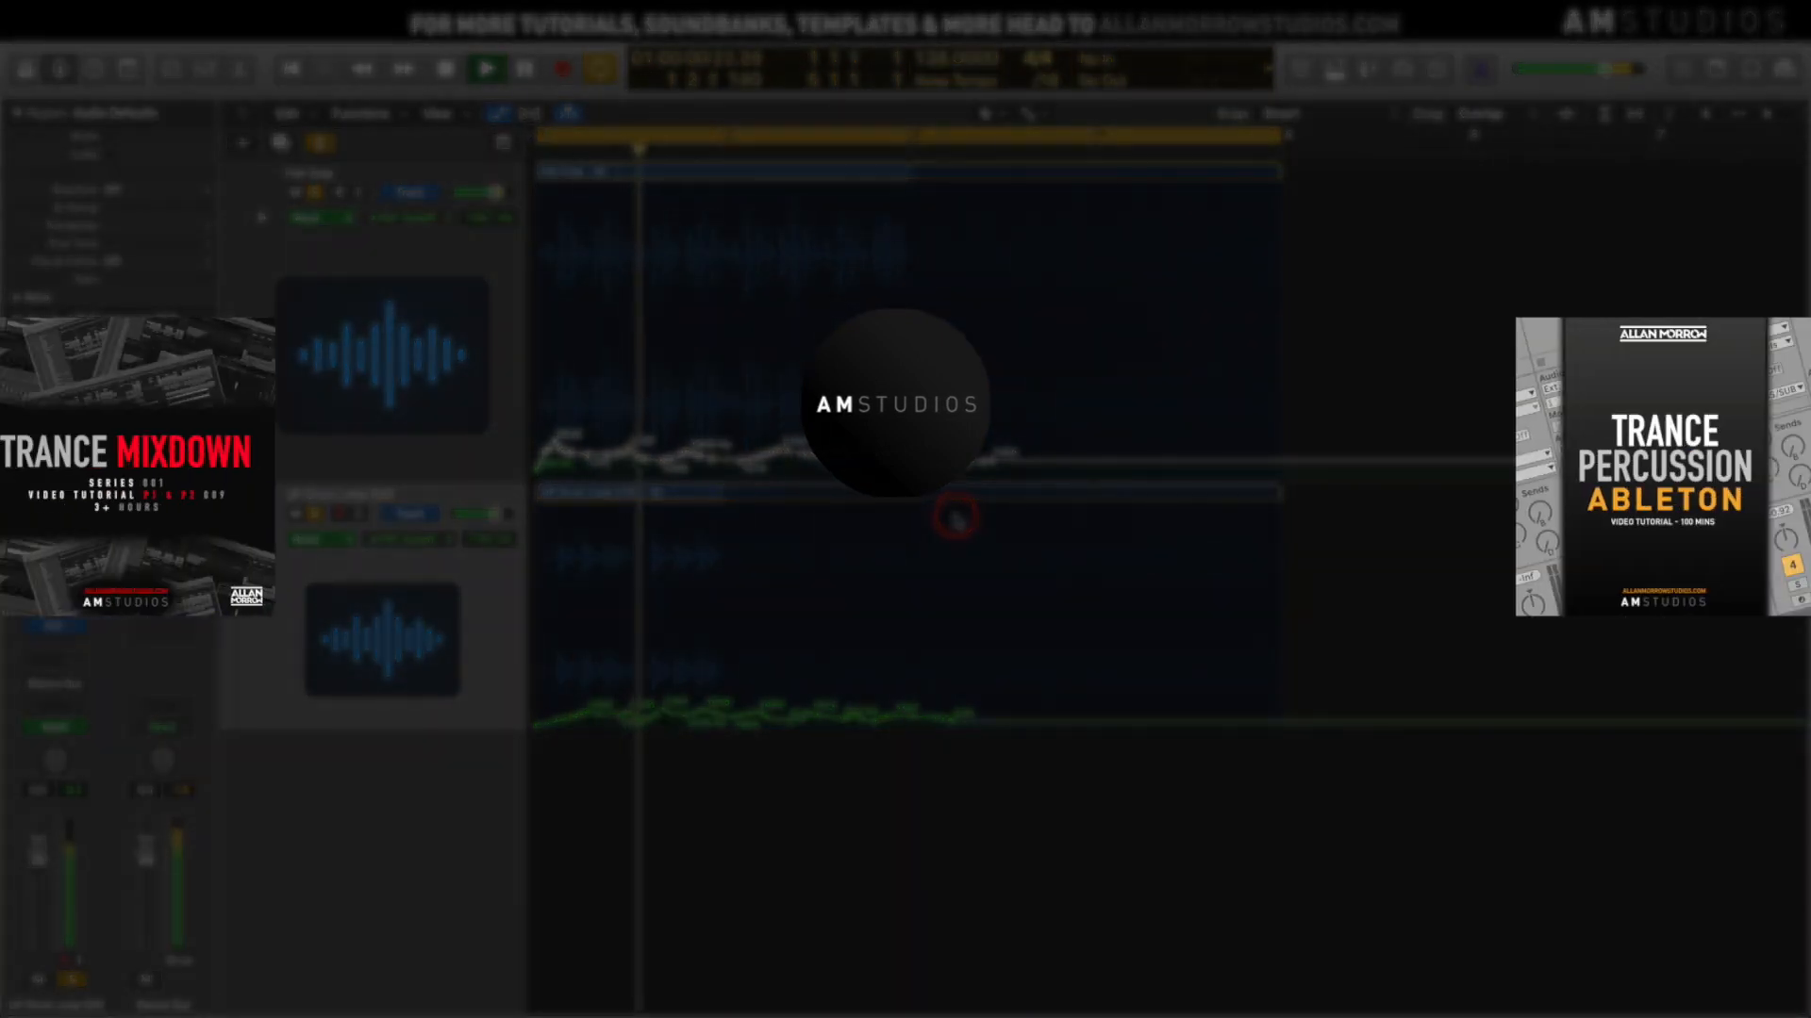